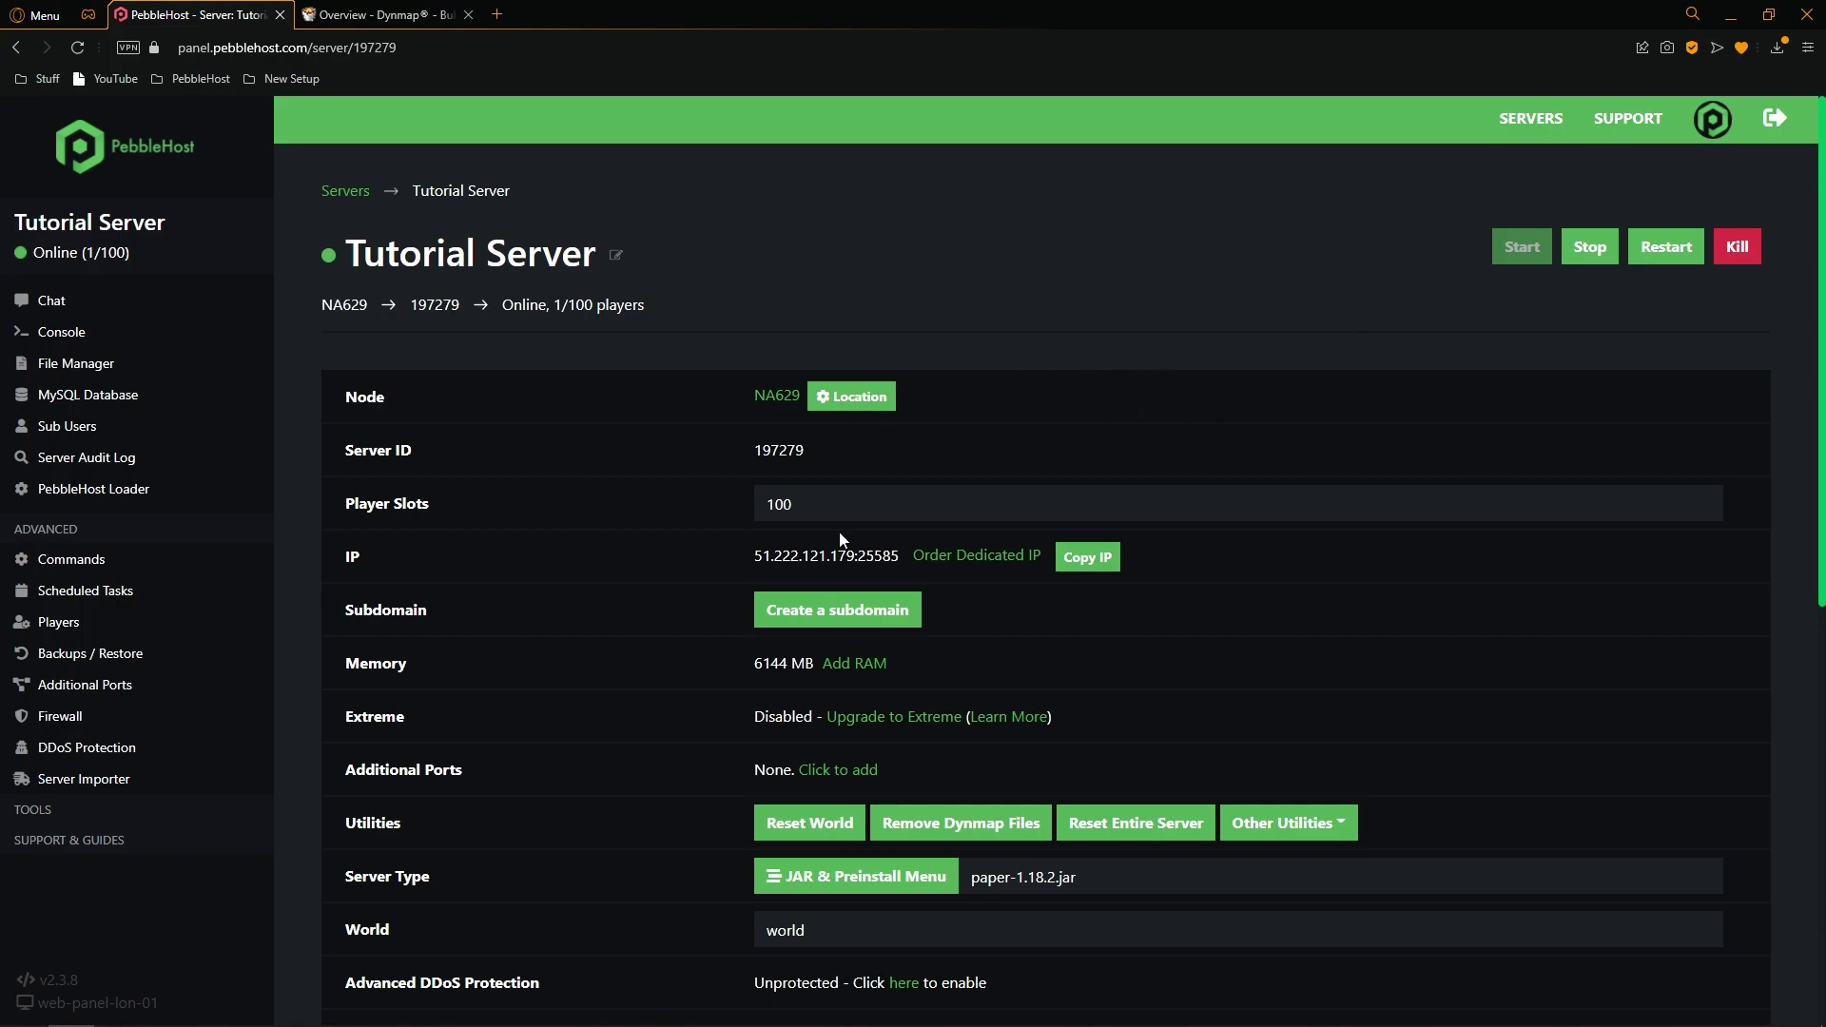
Look through the Spigot and CraftBukkit lists, then choose Paper 1.18.2 as the server type and save.
scroll(835, 536, "down", 3)
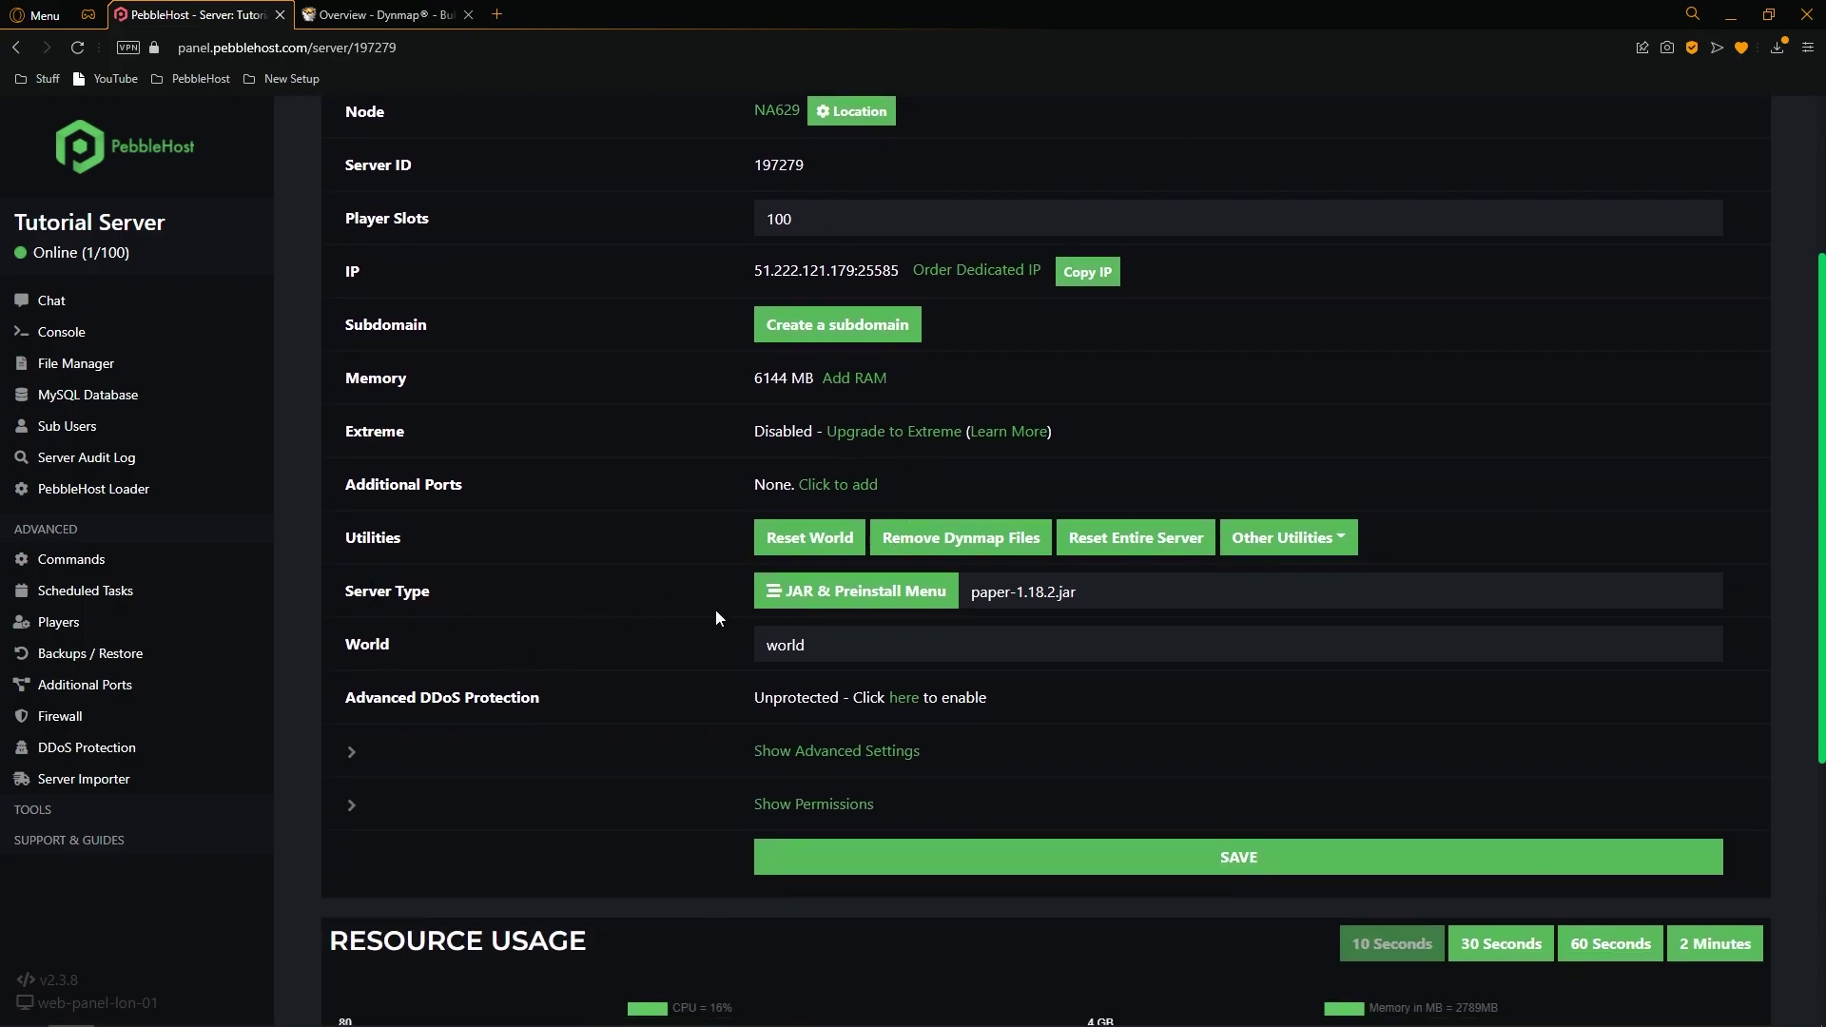
left_click(867, 601)
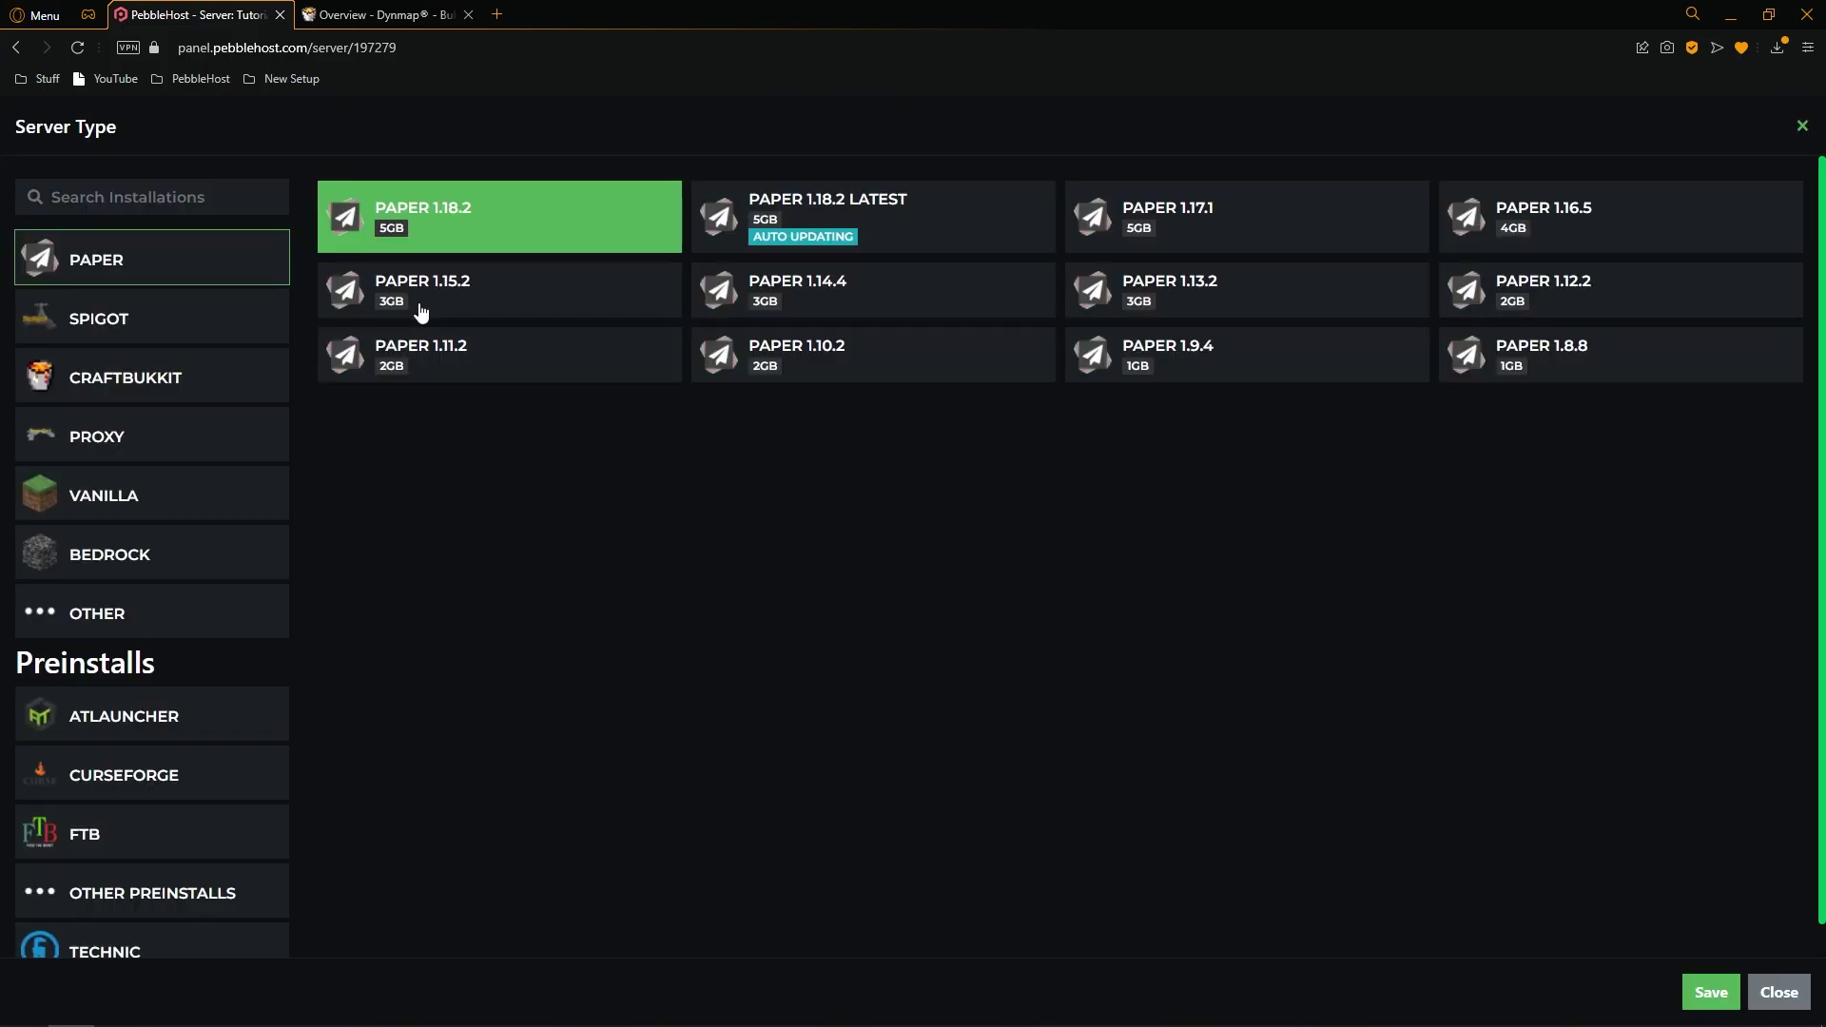
left_click(164, 326)
left_click(186, 378)
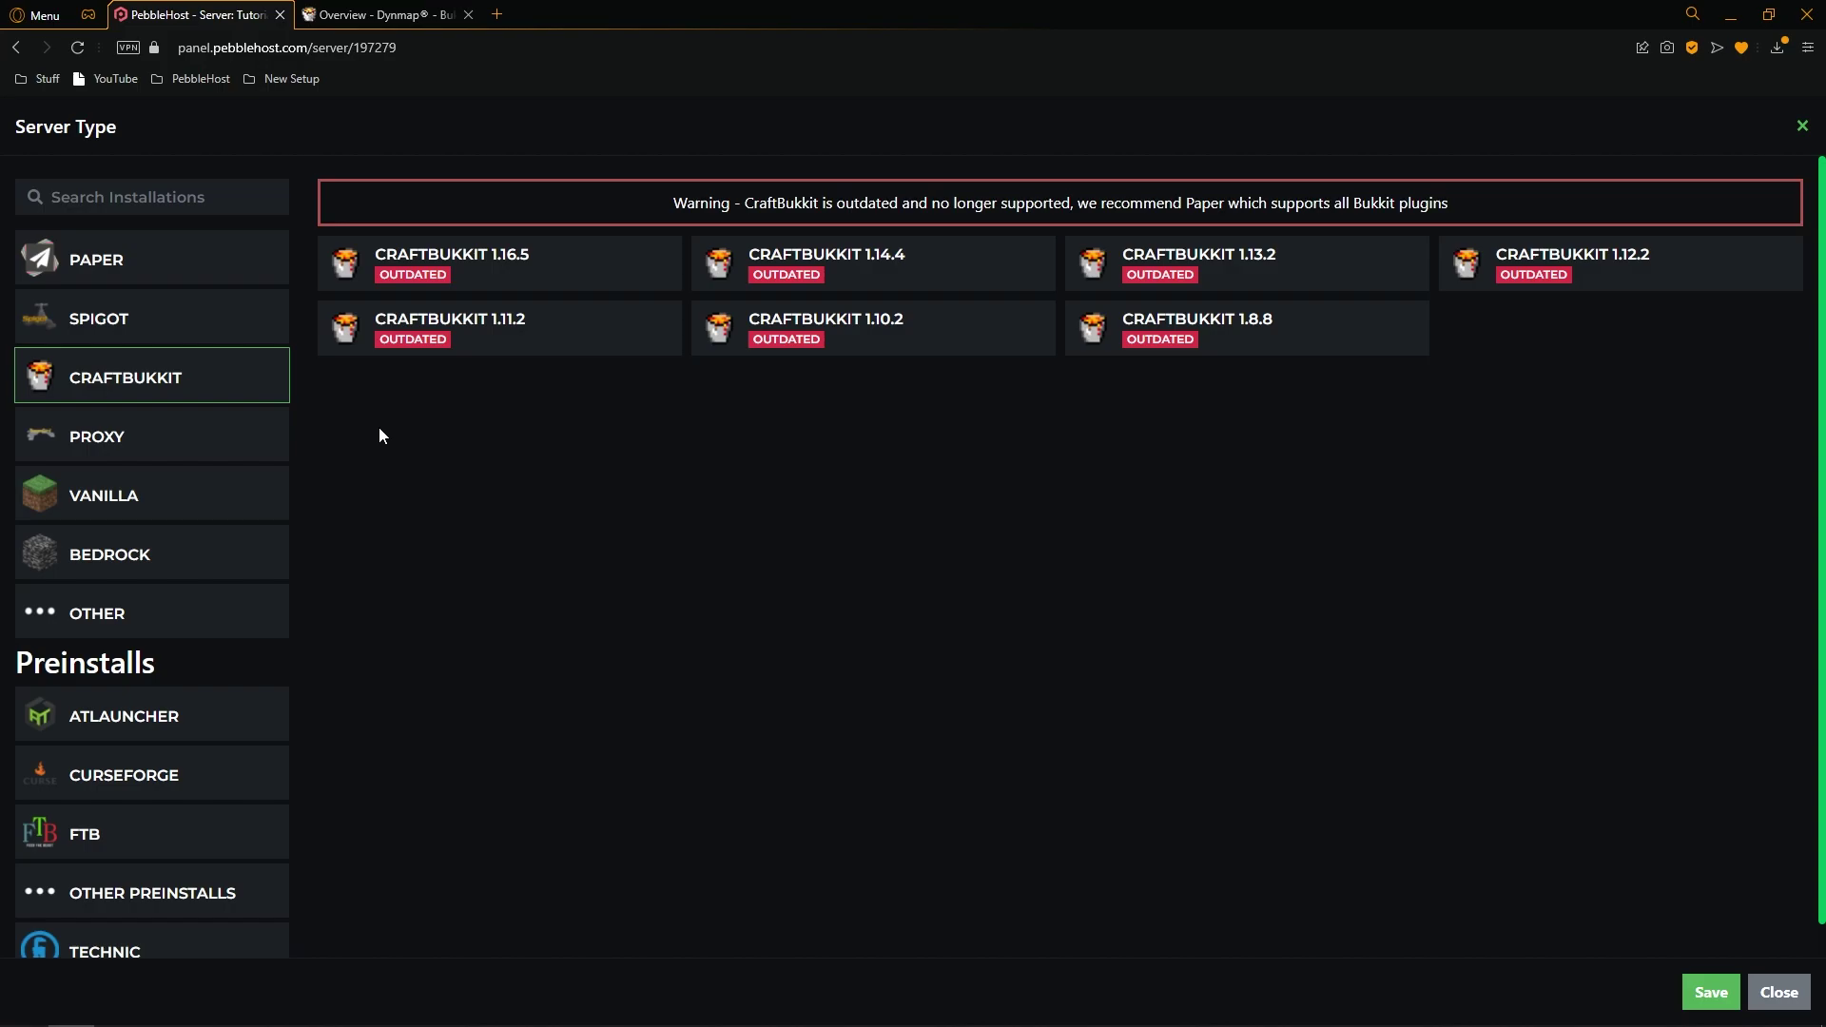
left_click(191, 268)
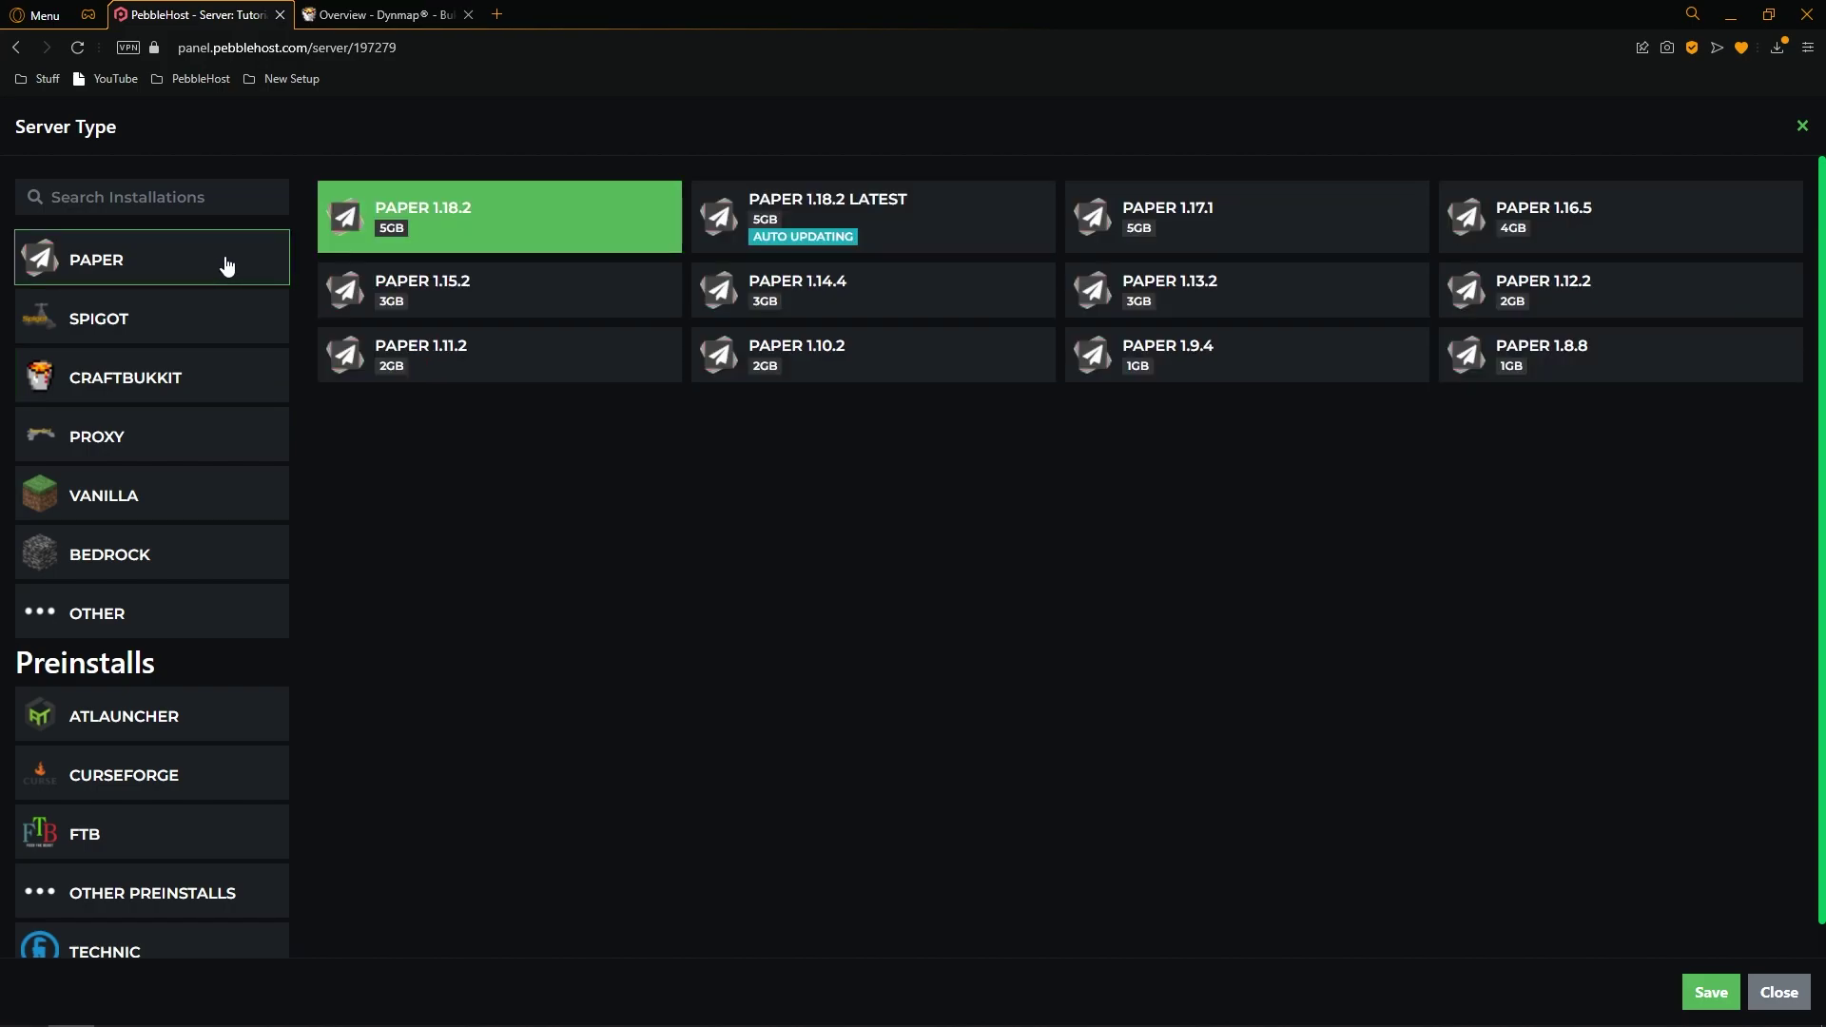
left_click(510, 236)
left_click(1707, 992)
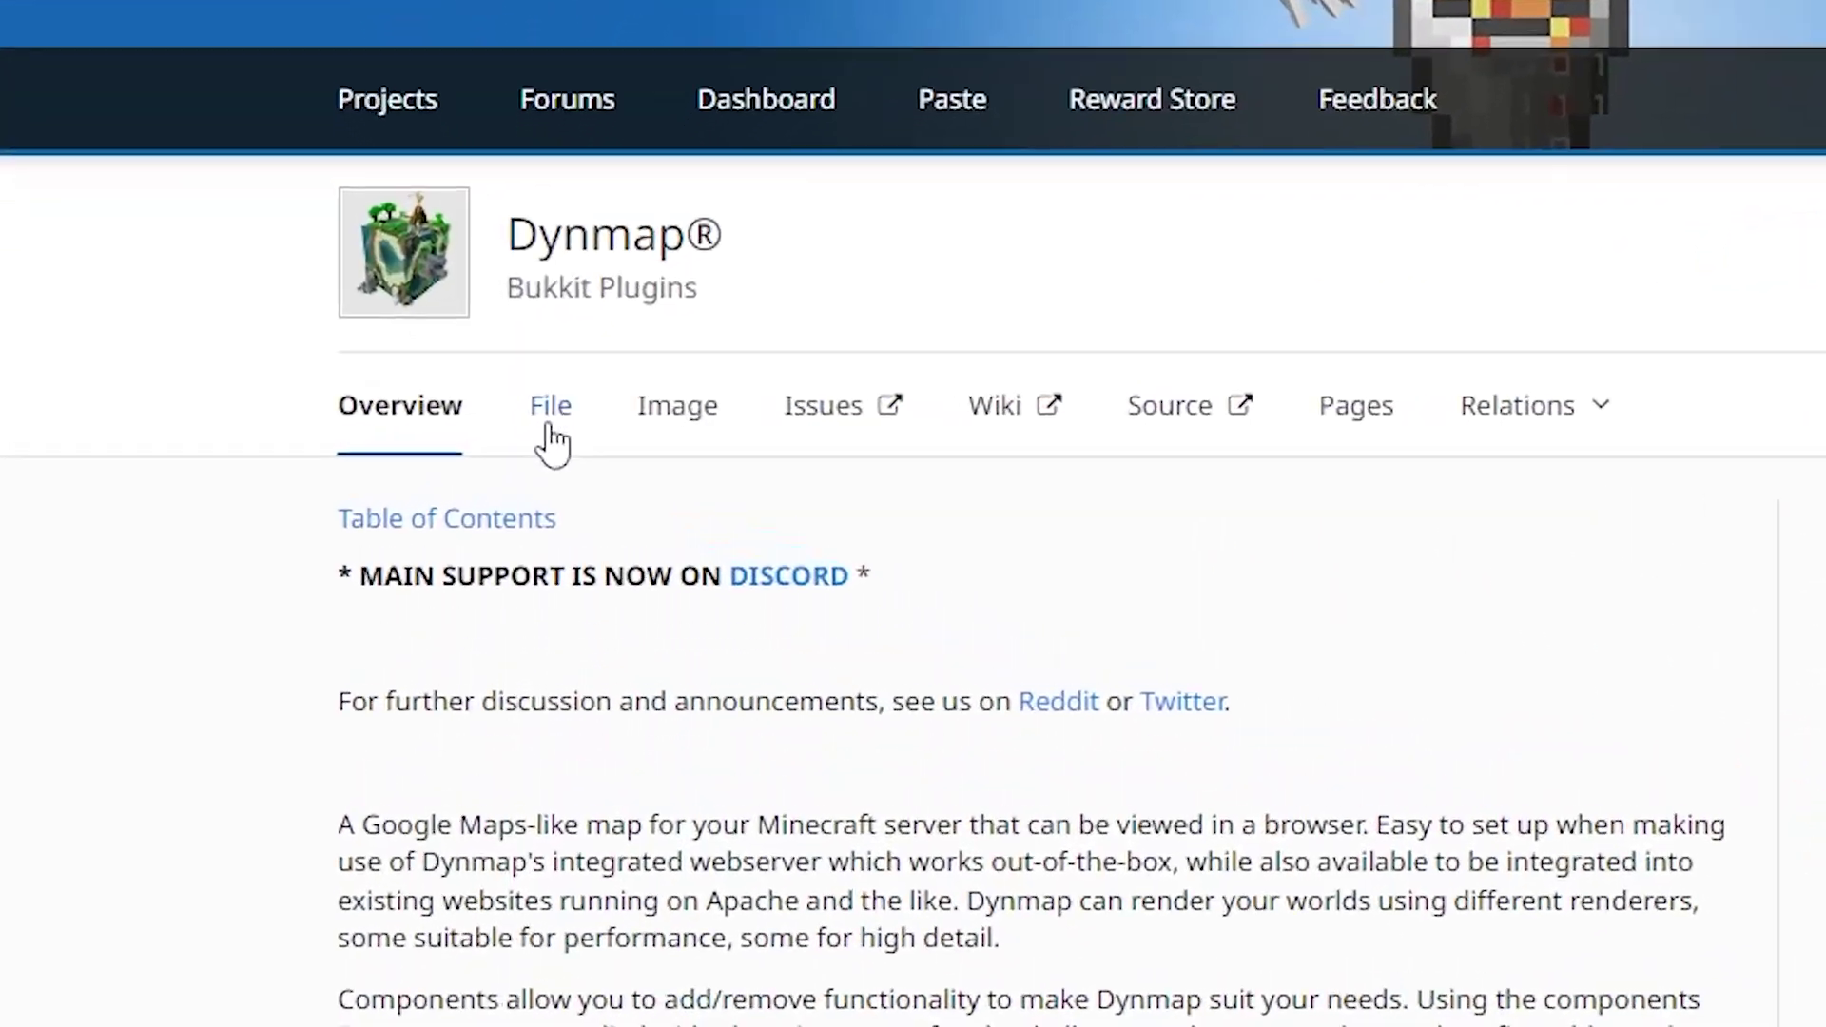
Download Dynmap-3.4-beta-3-spigot.jar from the Dynmap Files list and return to the server panel.
left_click(554, 422)
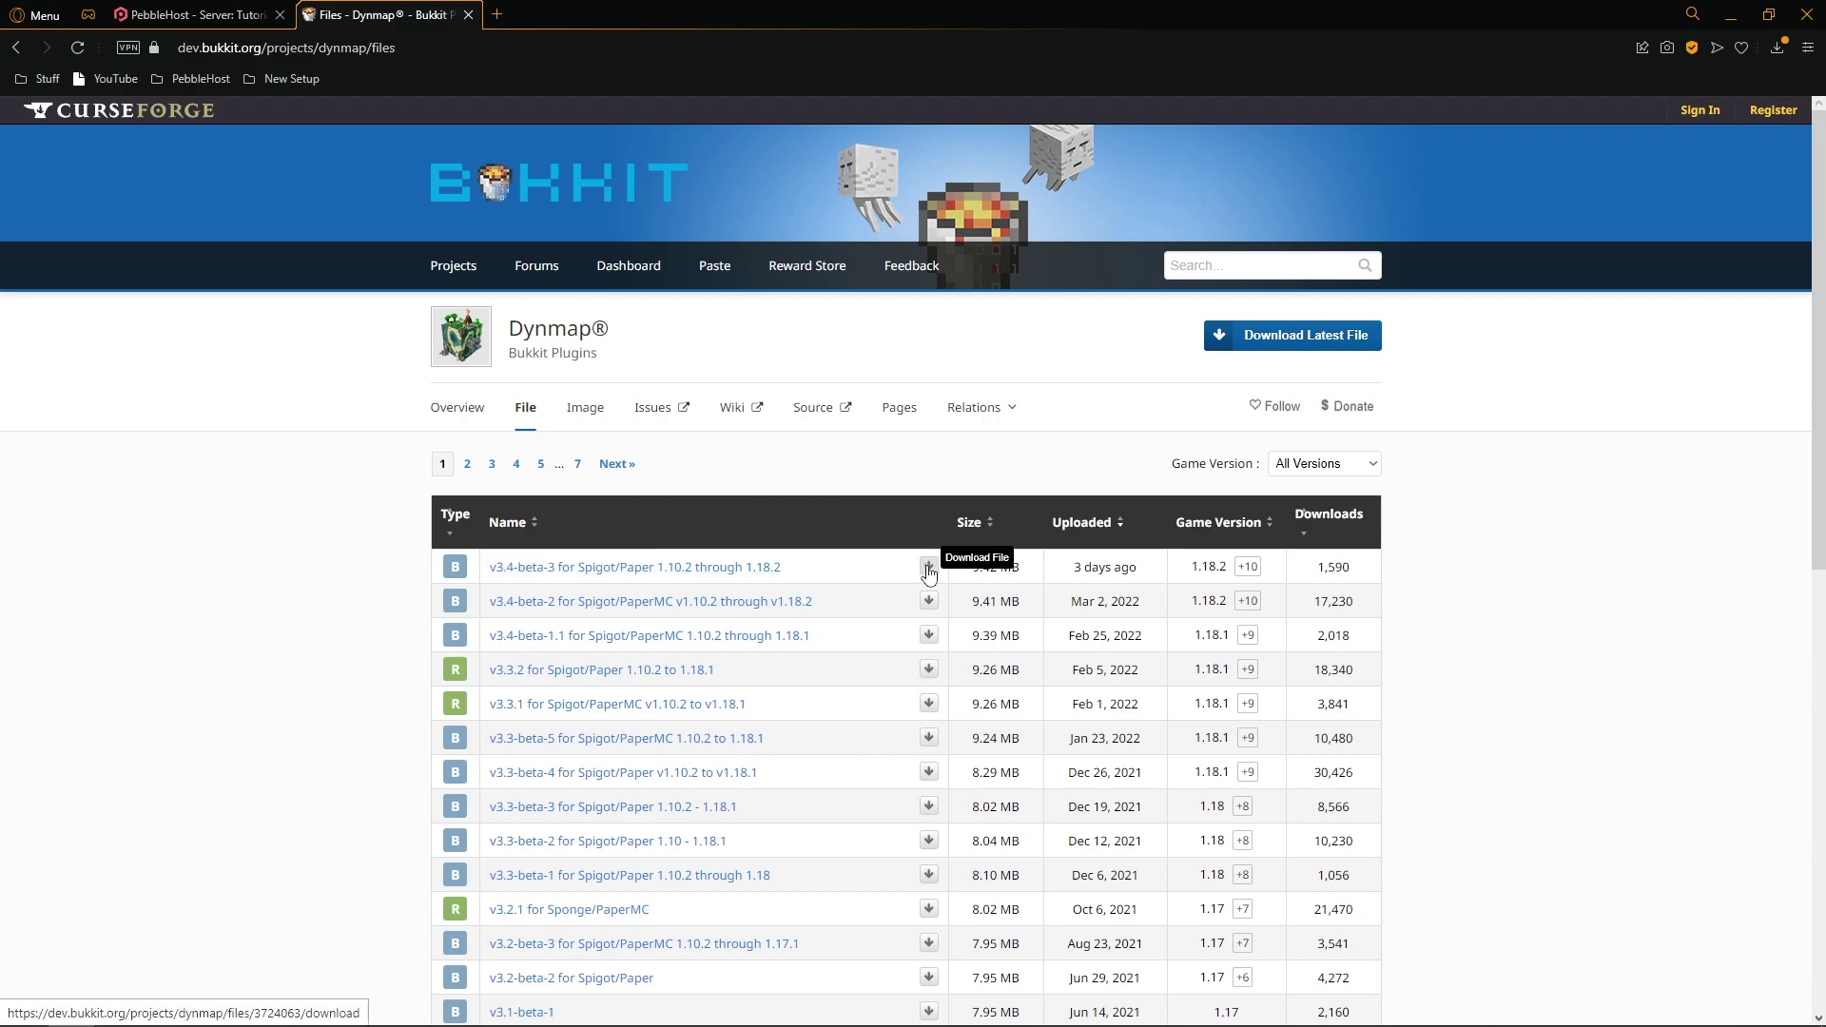
left_click(928, 570)
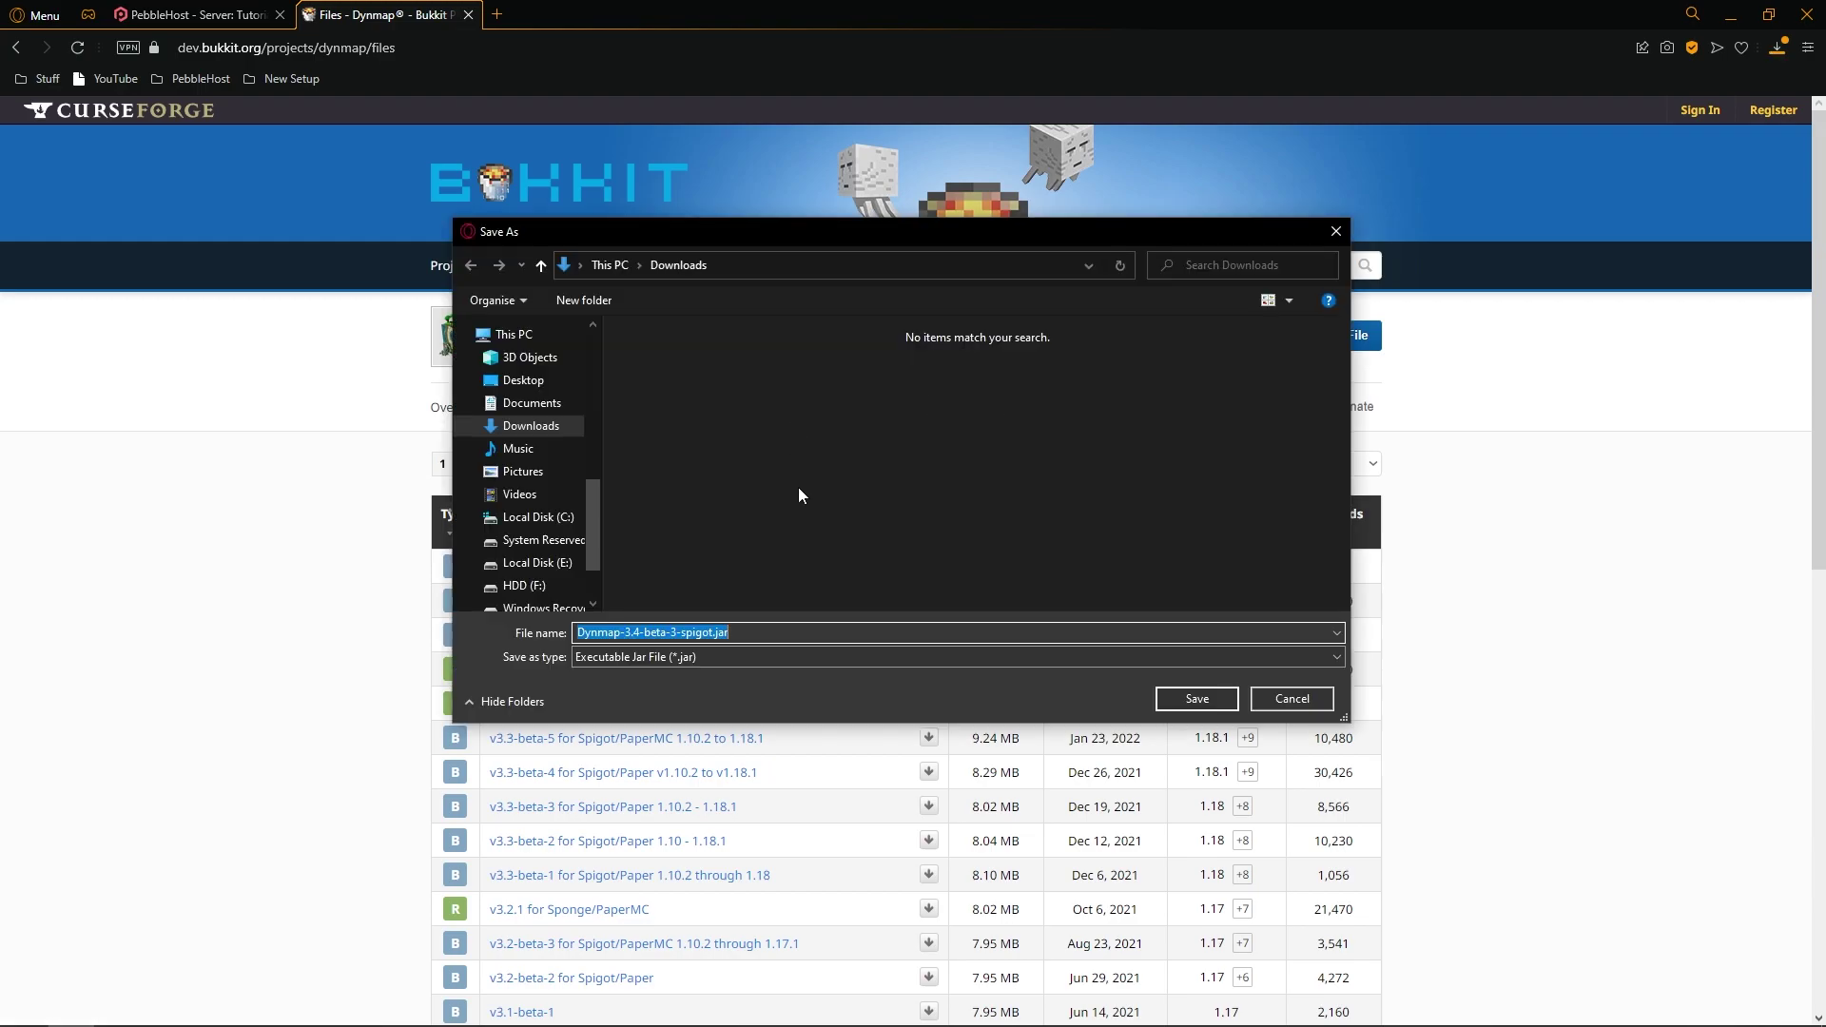
left_click(1180, 704)
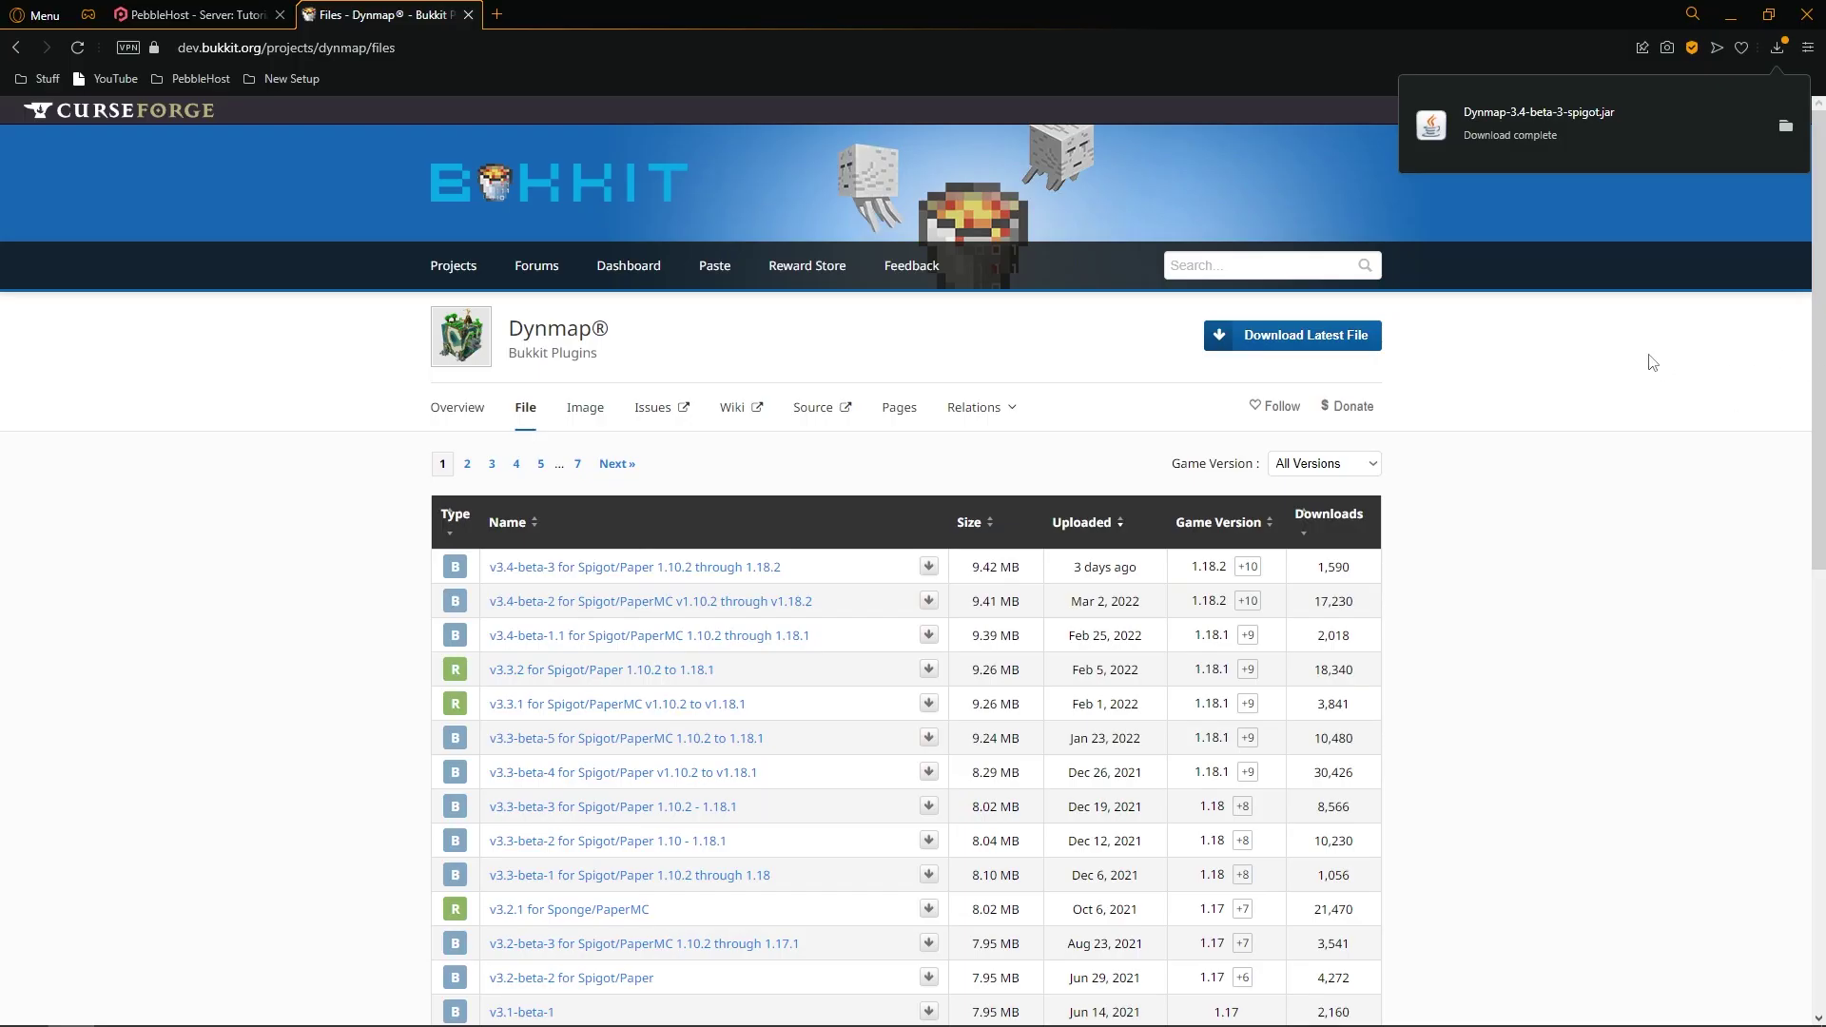
key("ctrl+Tab")
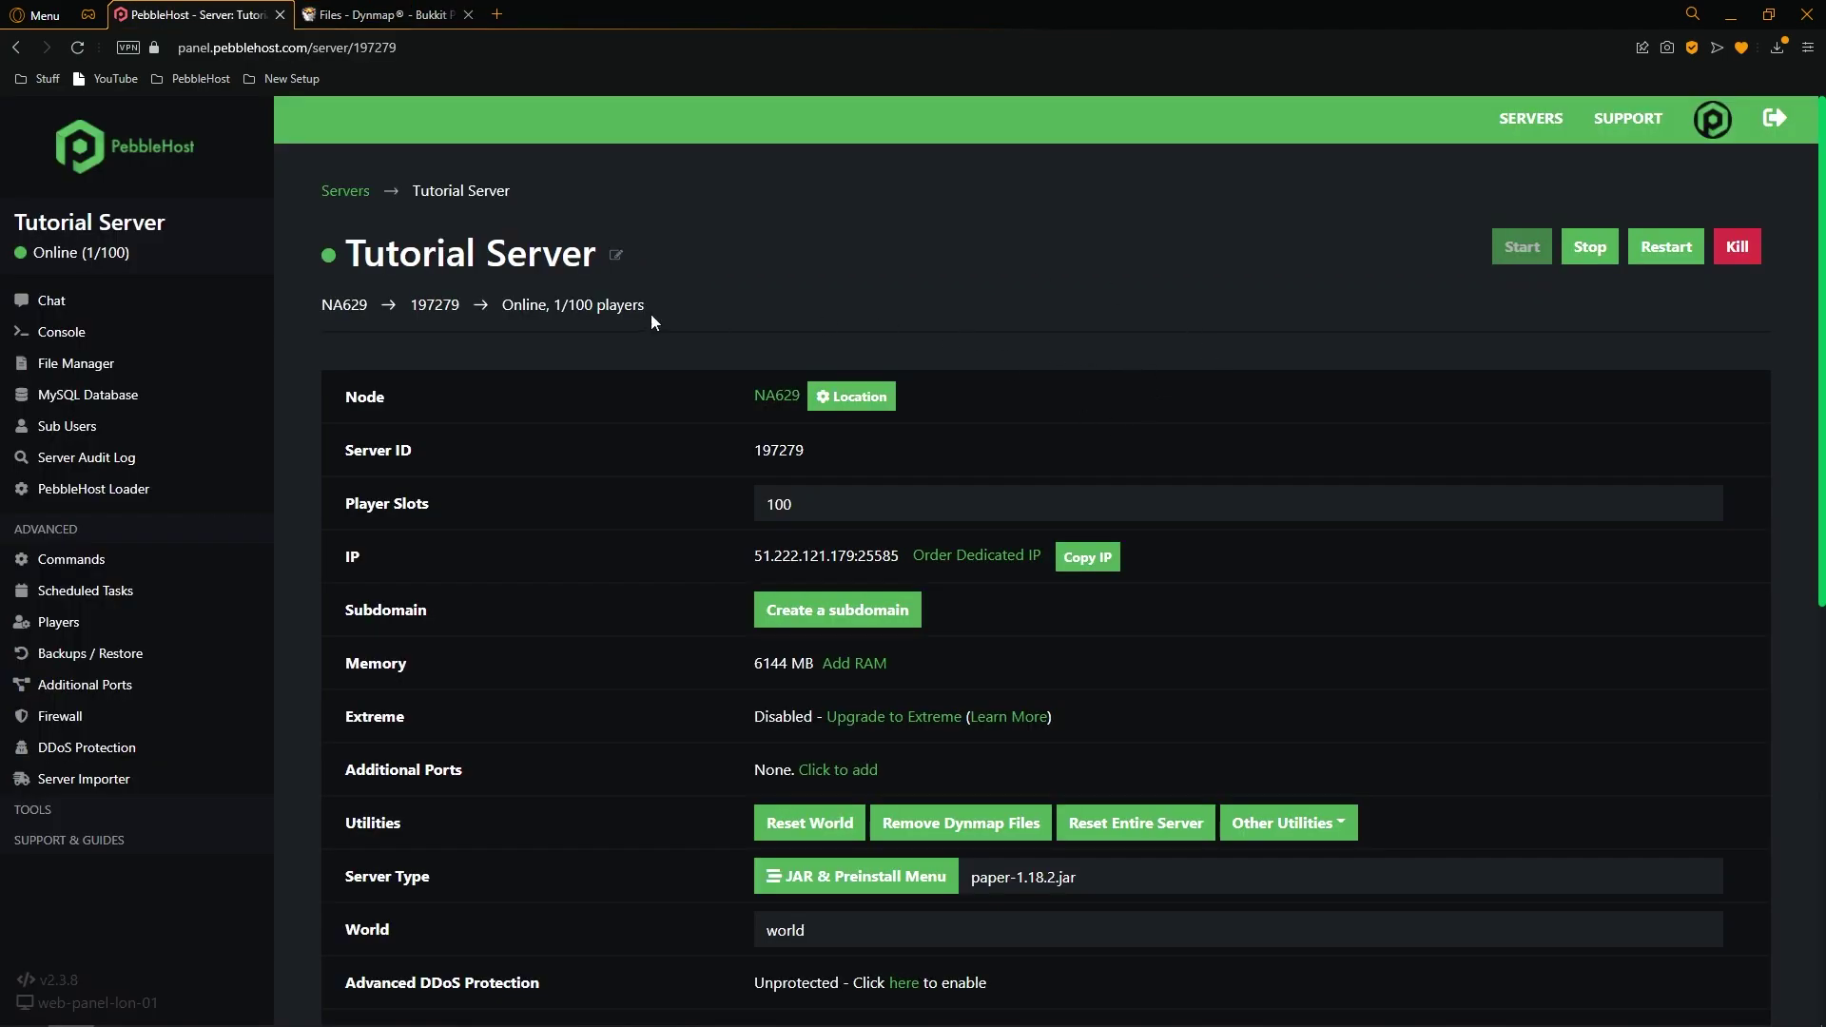
Upload Dynmap-3.4-beta-3-spigot.jar from Downloads into the plugins folder, then return to the overview.
left_click(131, 367)
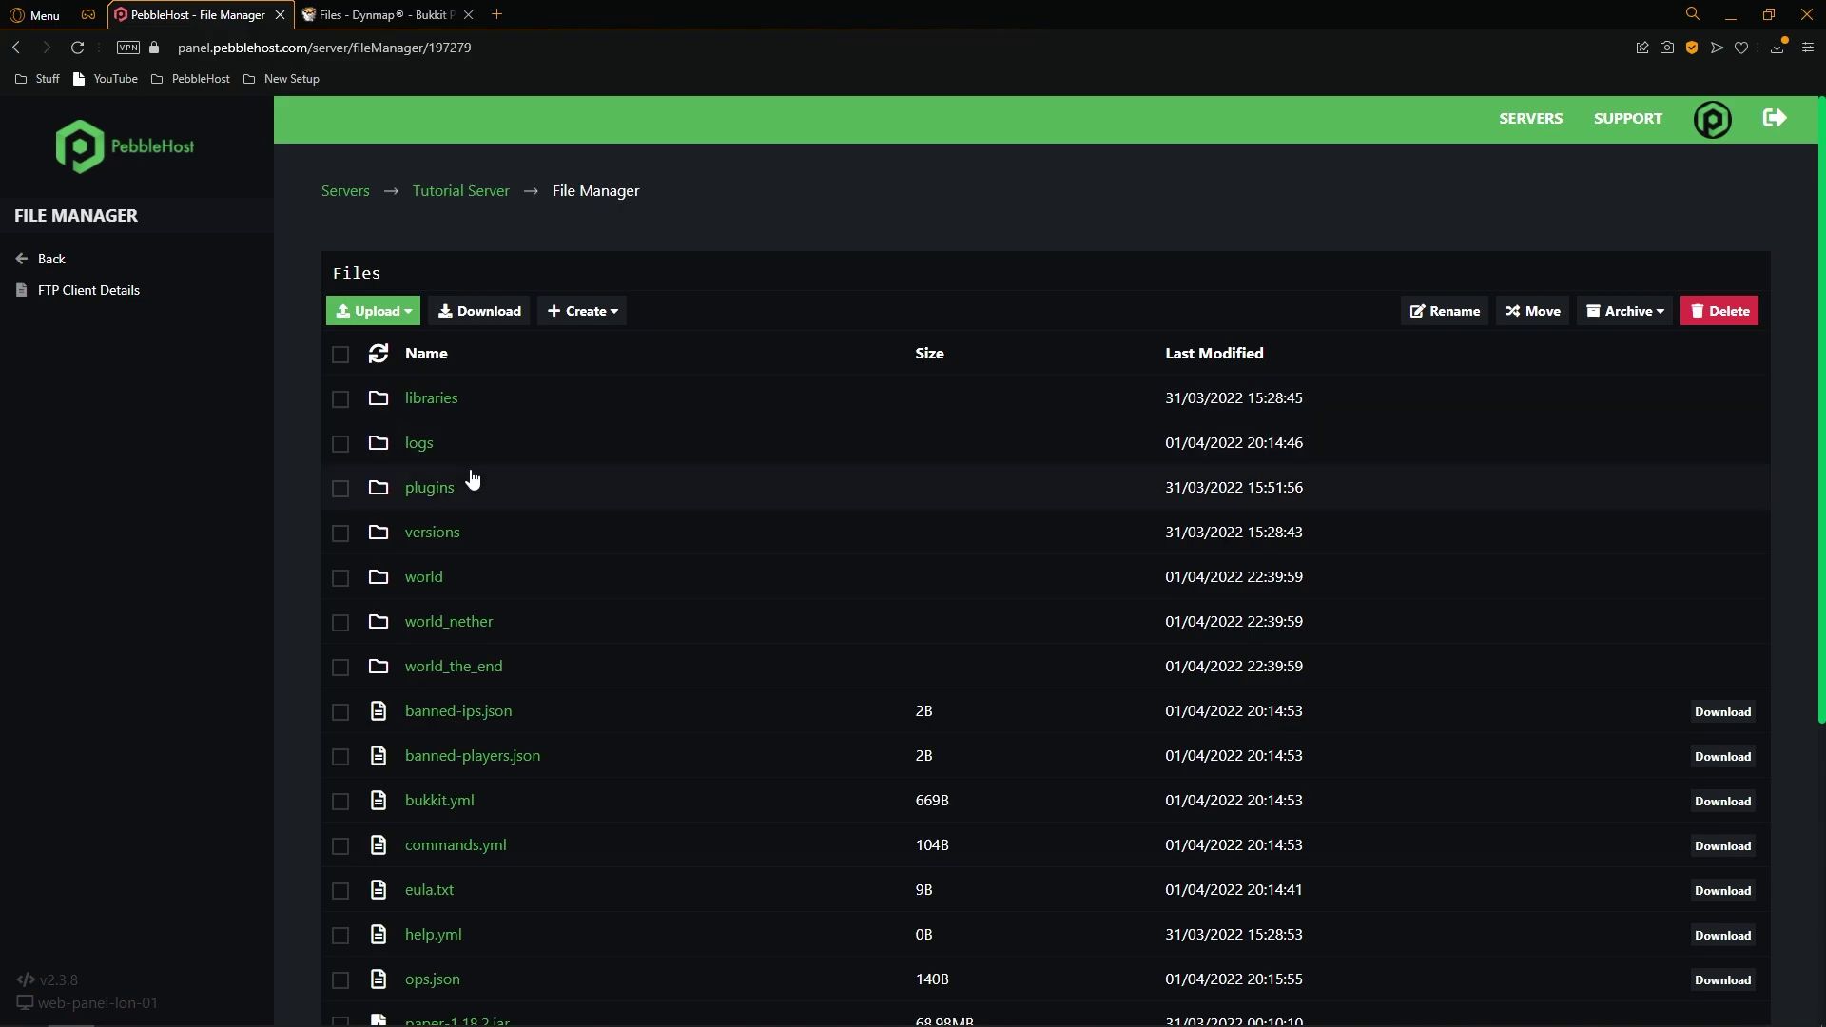
left_click(430, 488)
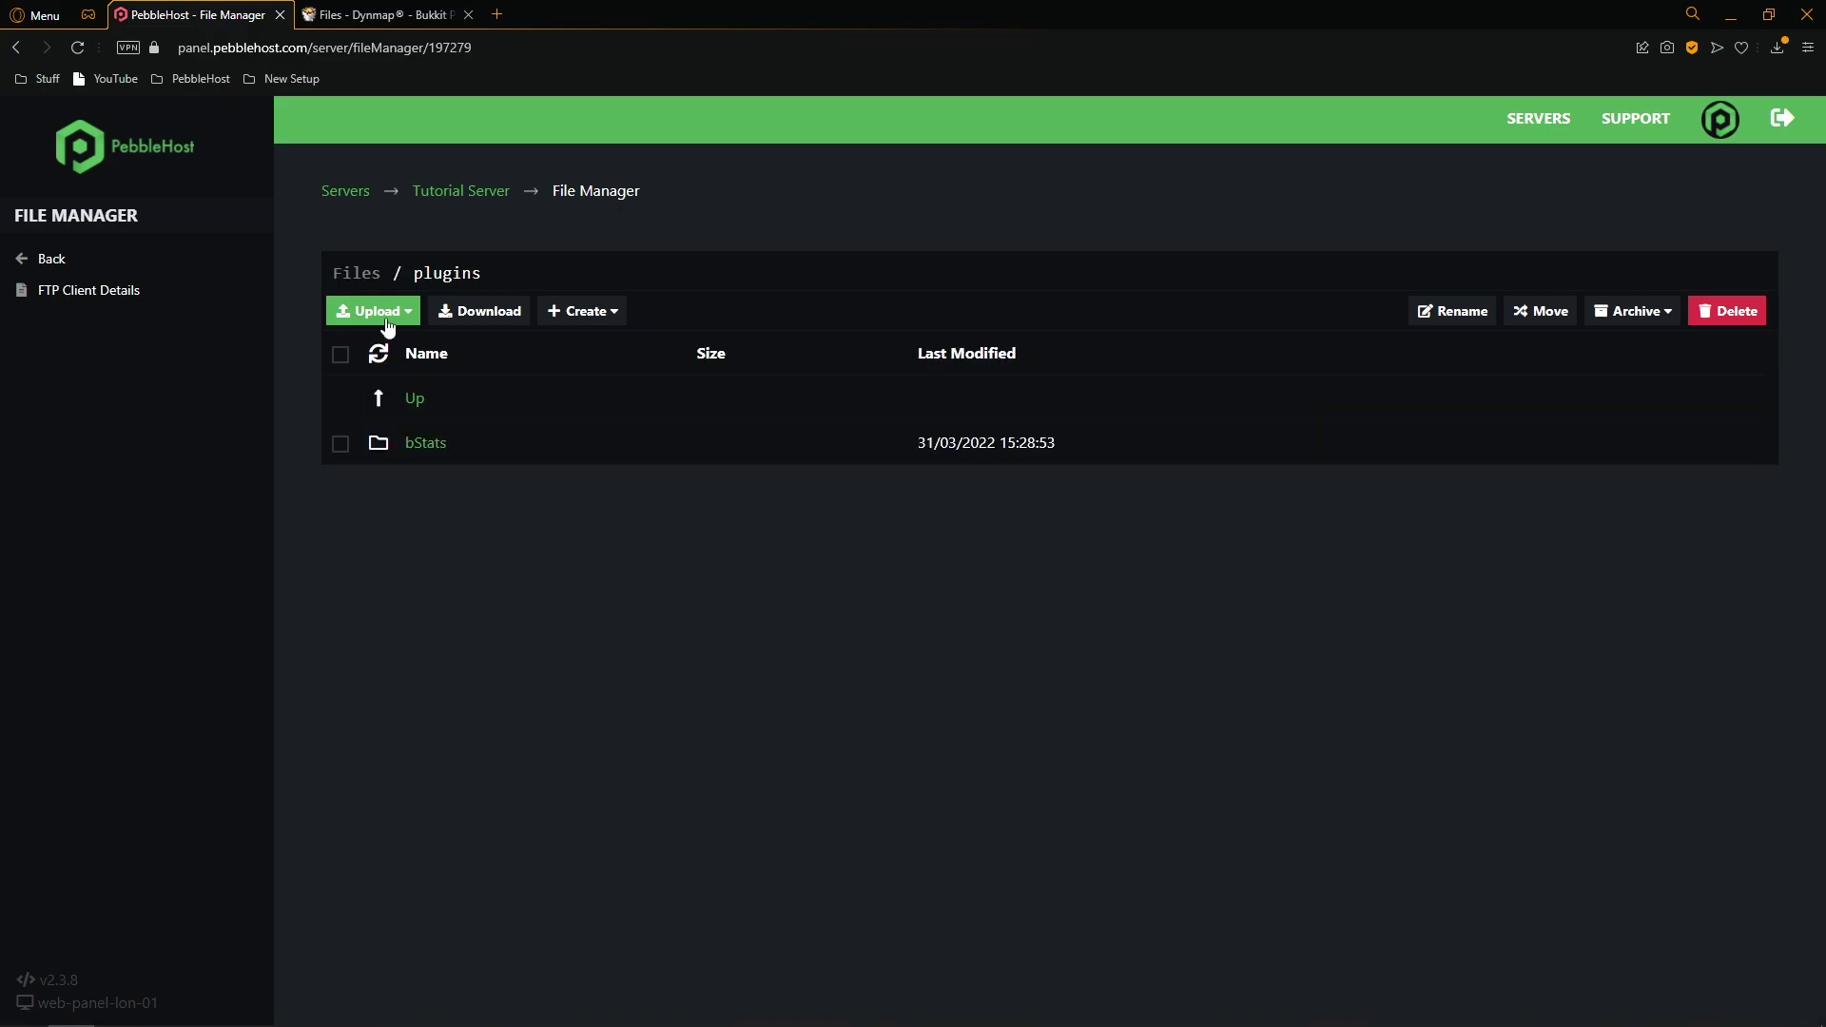
left_click(388, 323)
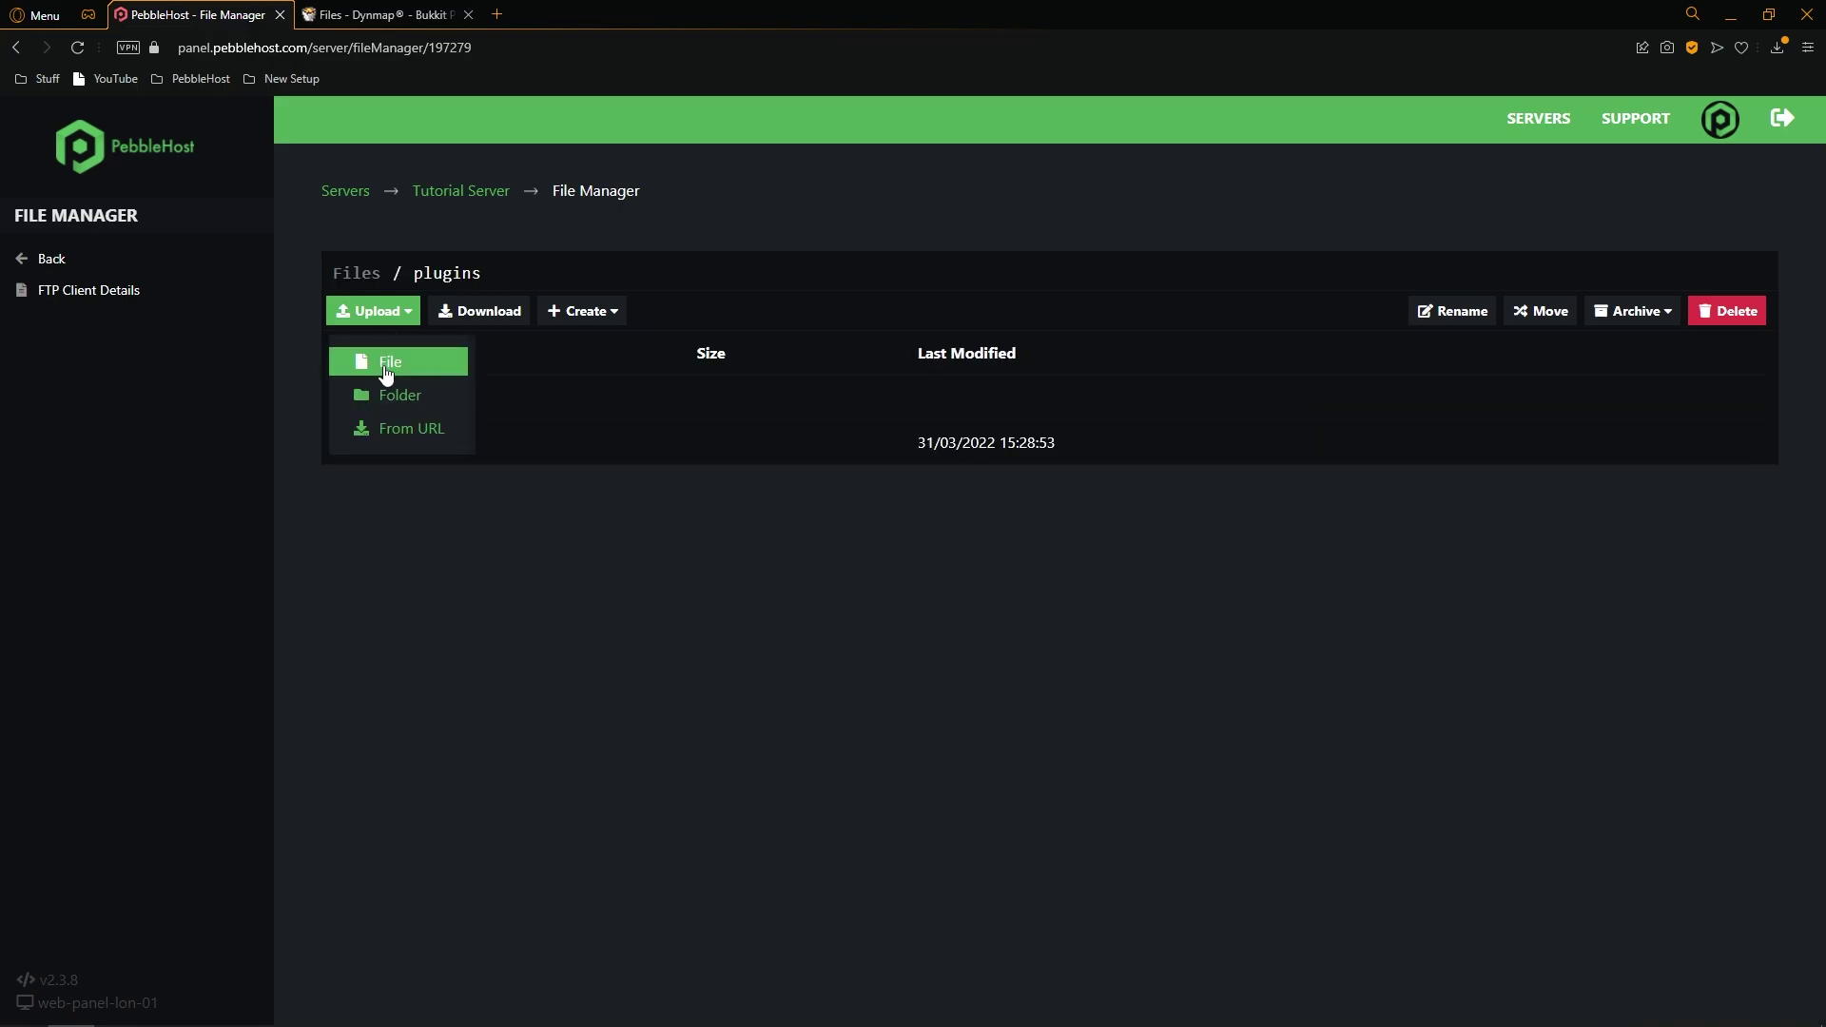
left_click(380, 356)
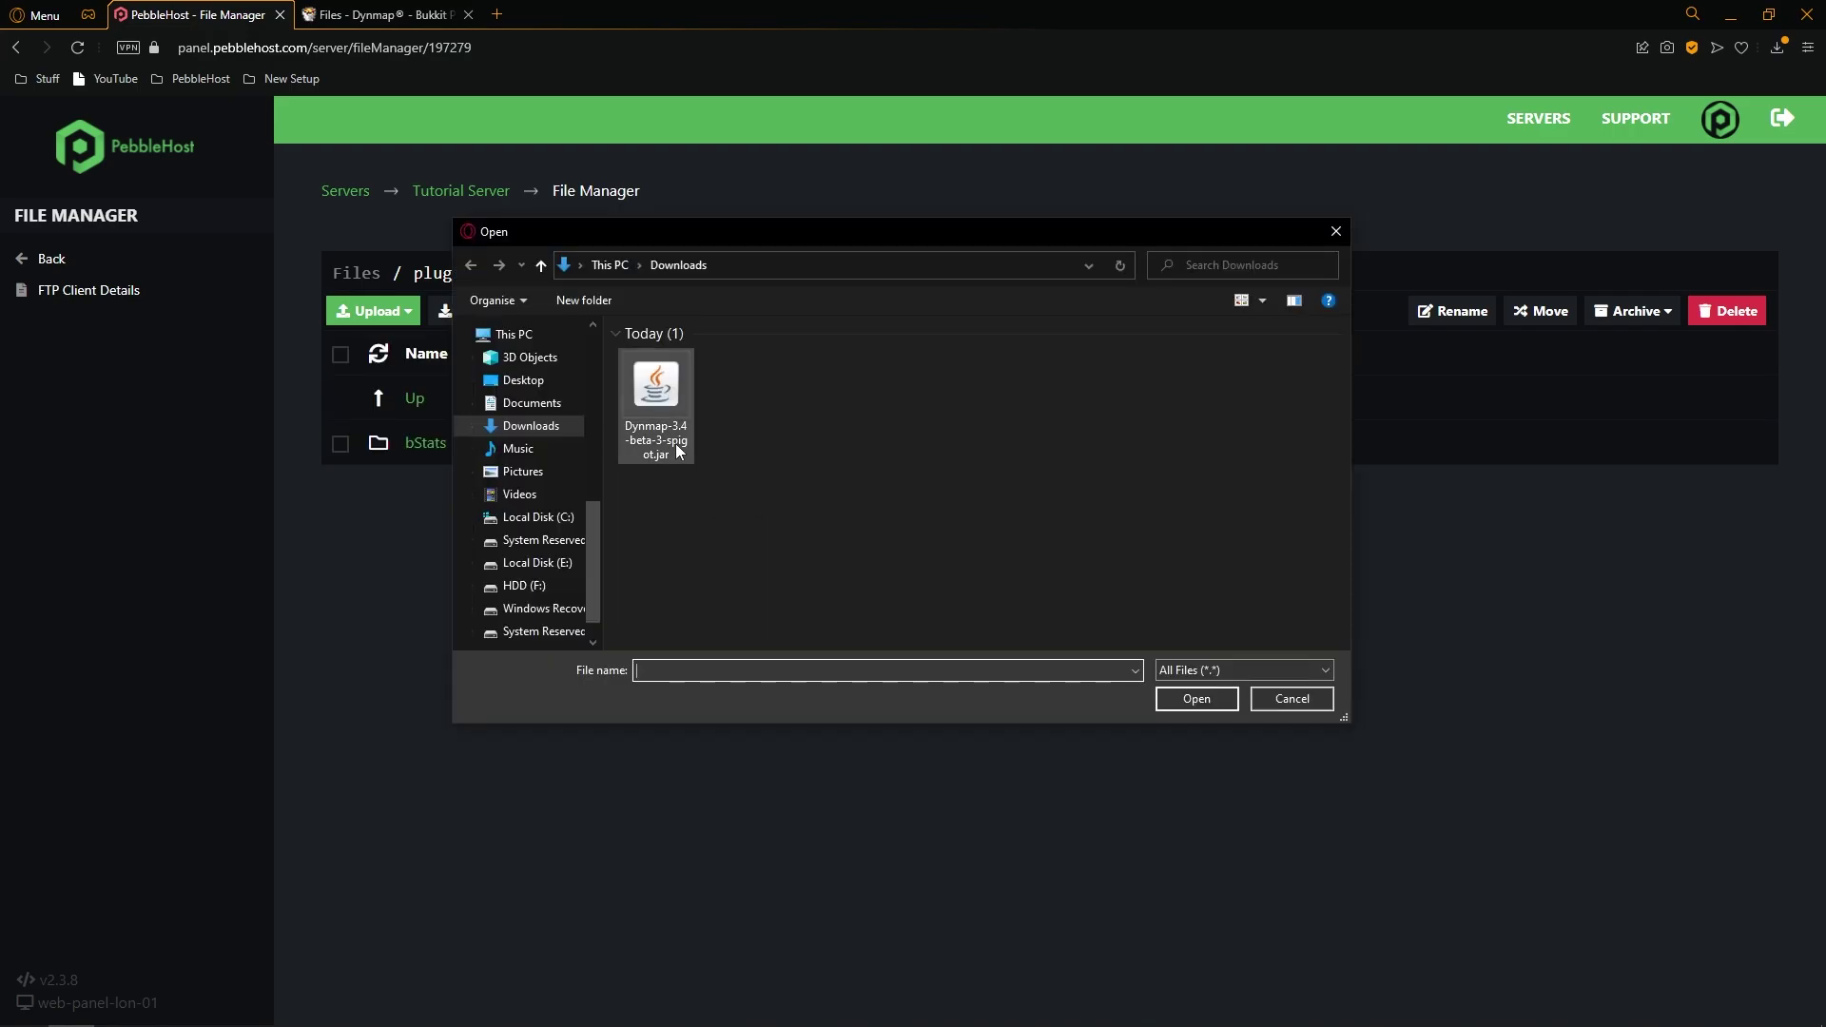
left_click(640, 398)
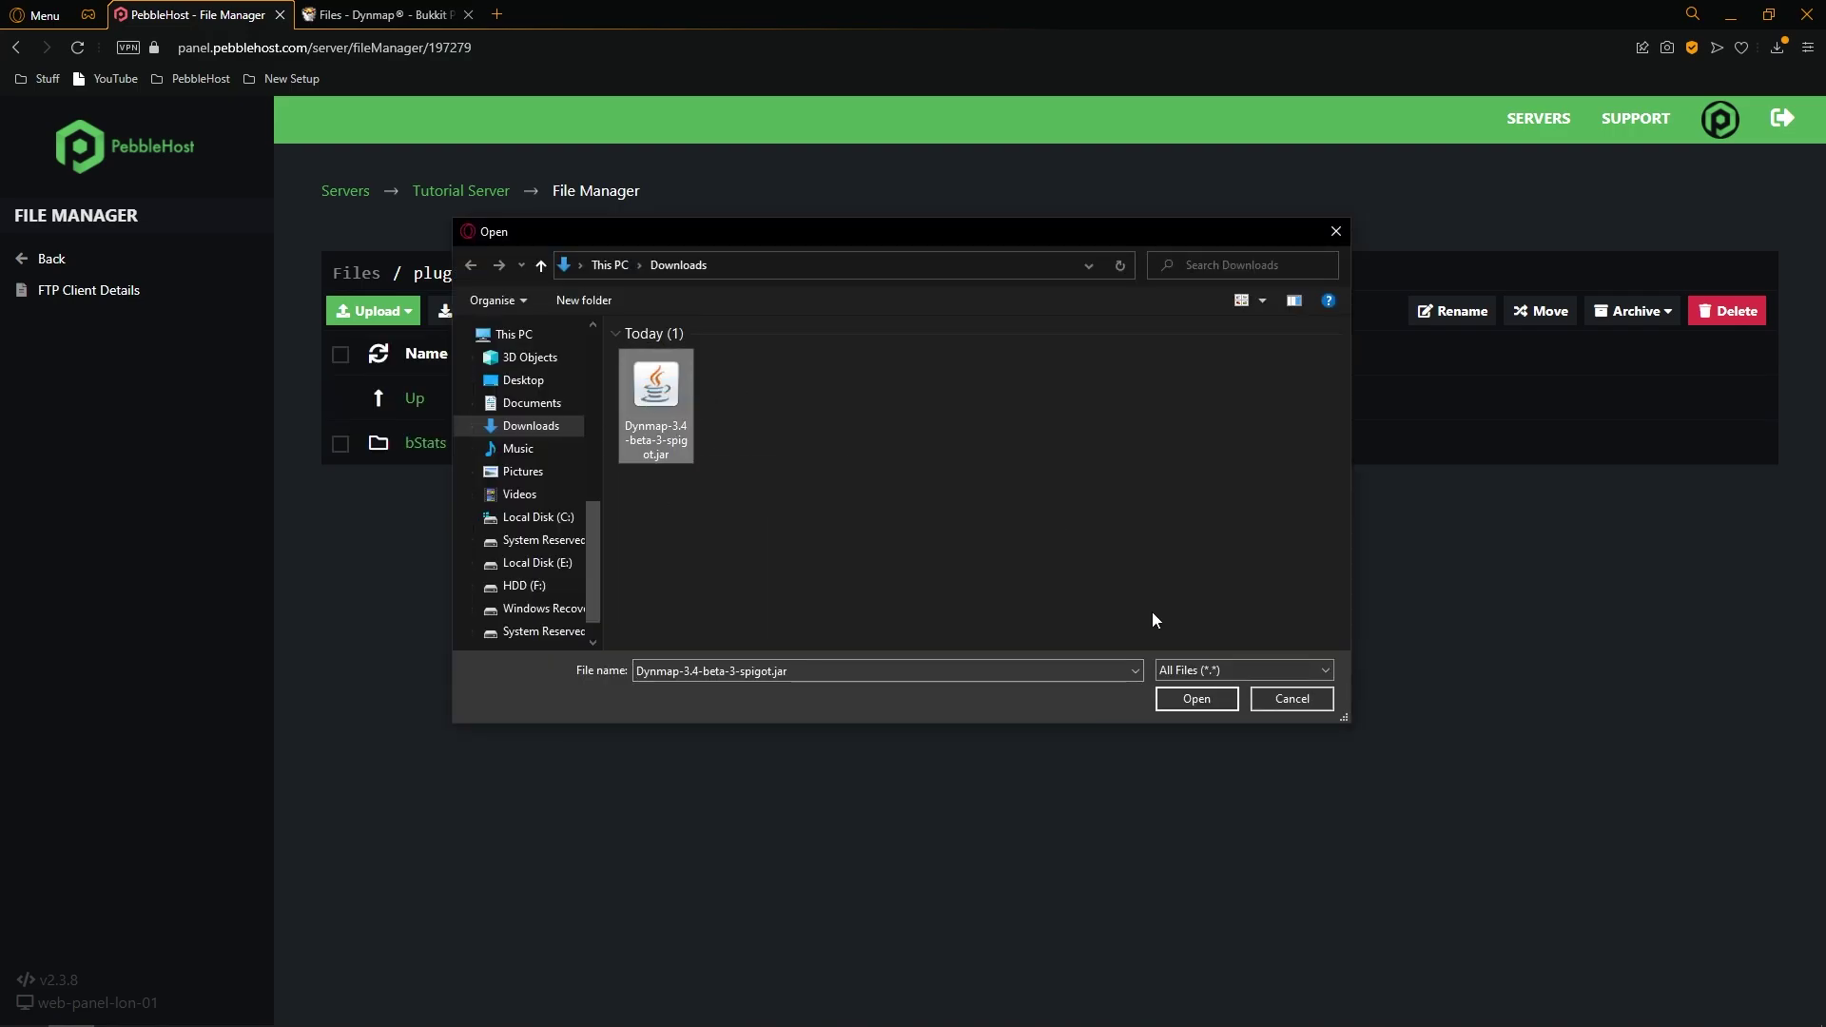
left_click(1178, 698)
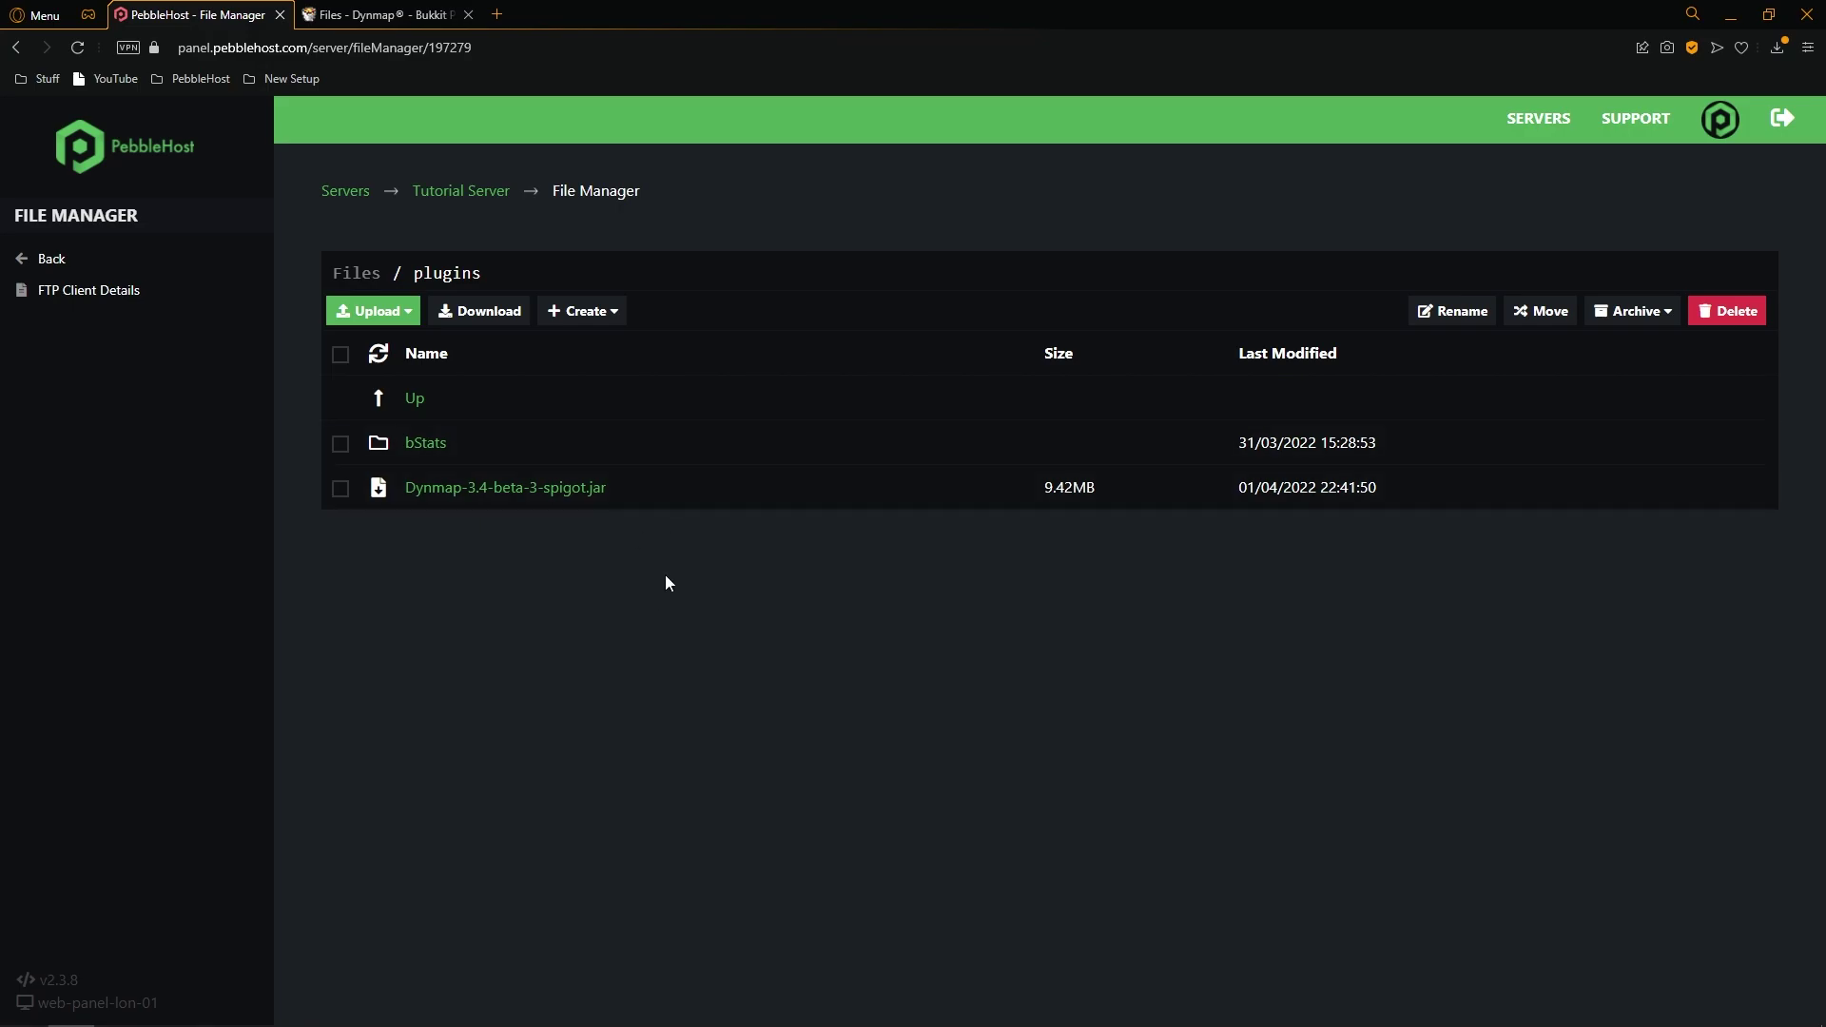
left_click(180, 258)
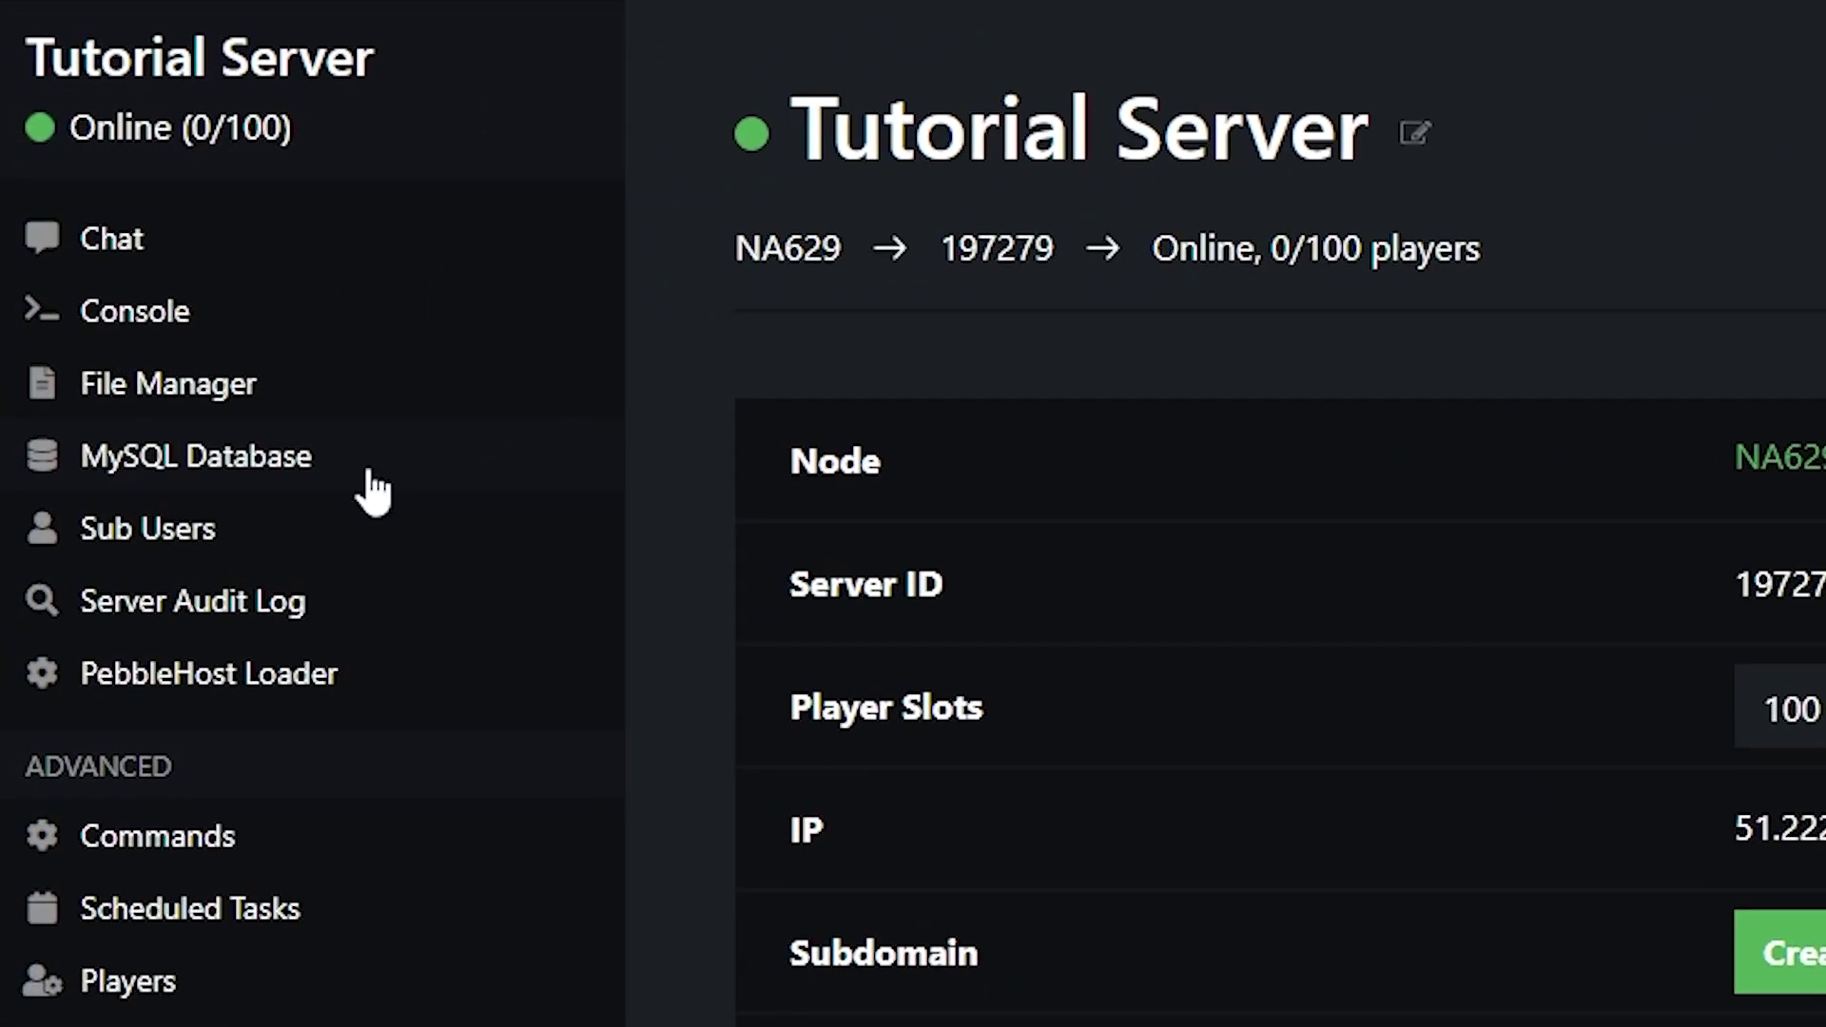
Use the MySQL Configuration Helper's Dynmap option to create a database and configure Dynmap for it.
left_click(370, 475)
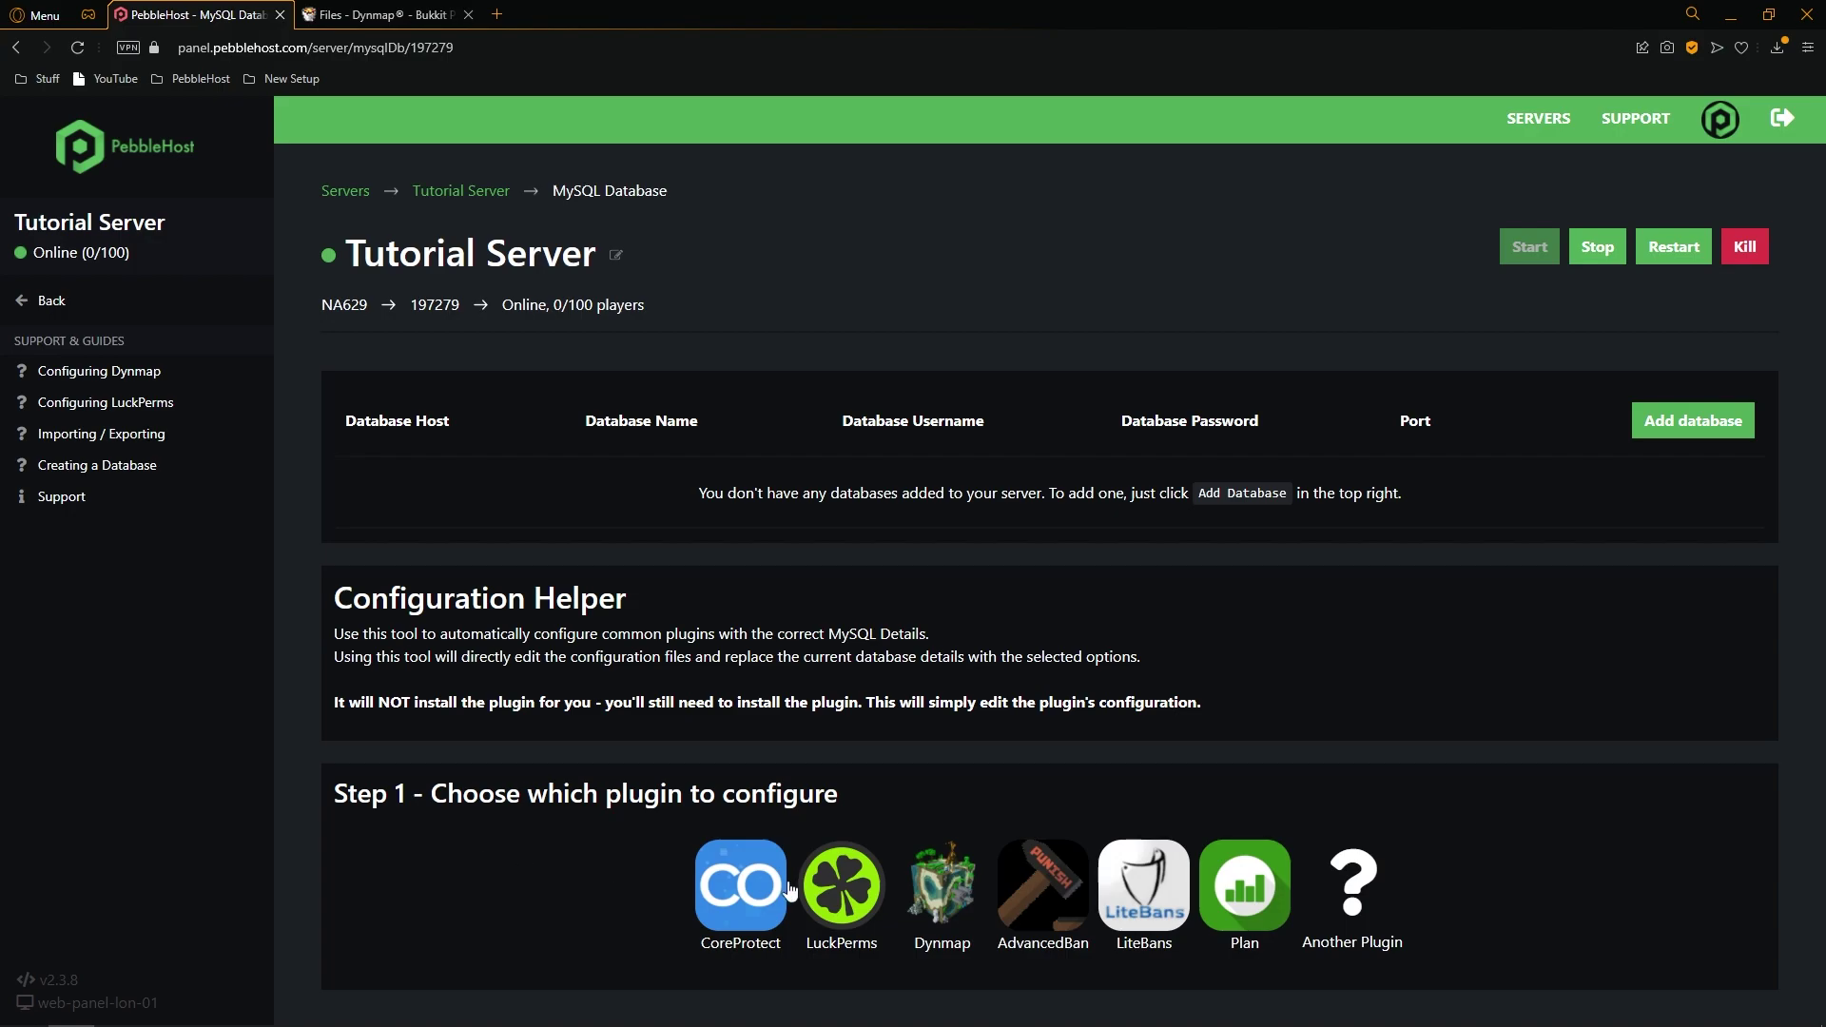
left_click(951, 882)
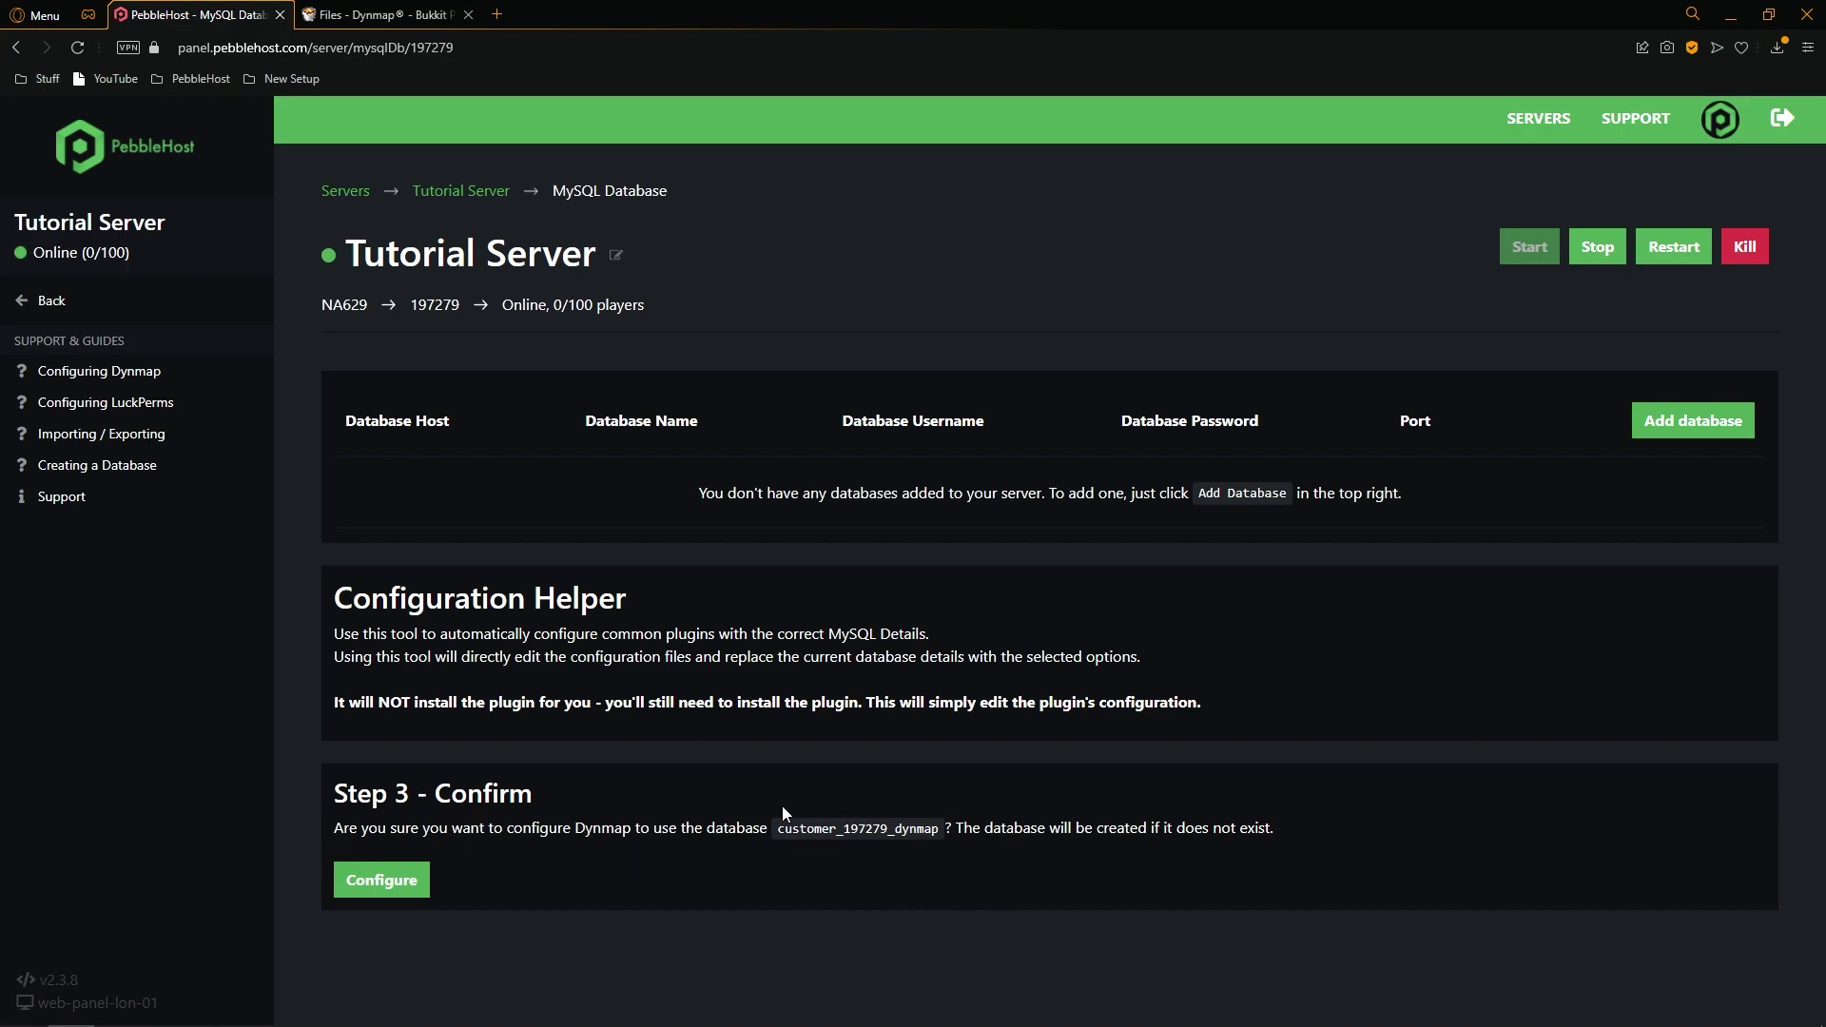
left_click(409, 889)
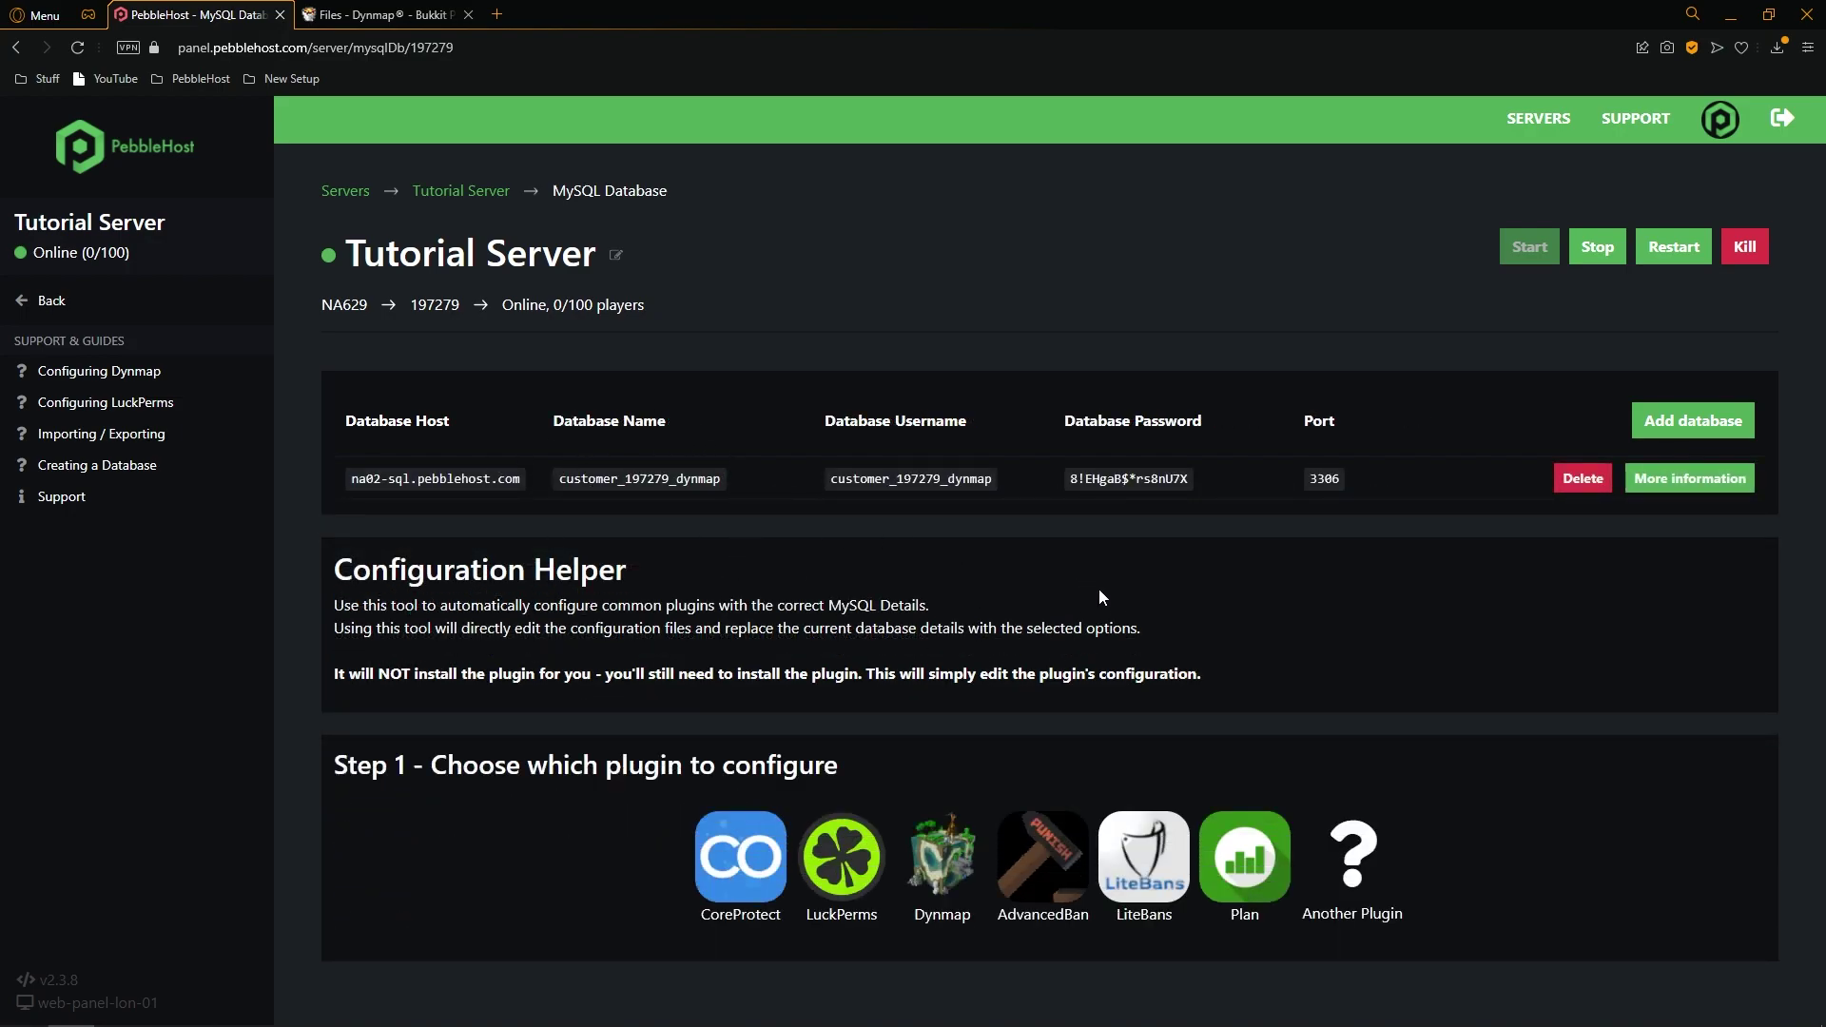
left_click(129, 301)
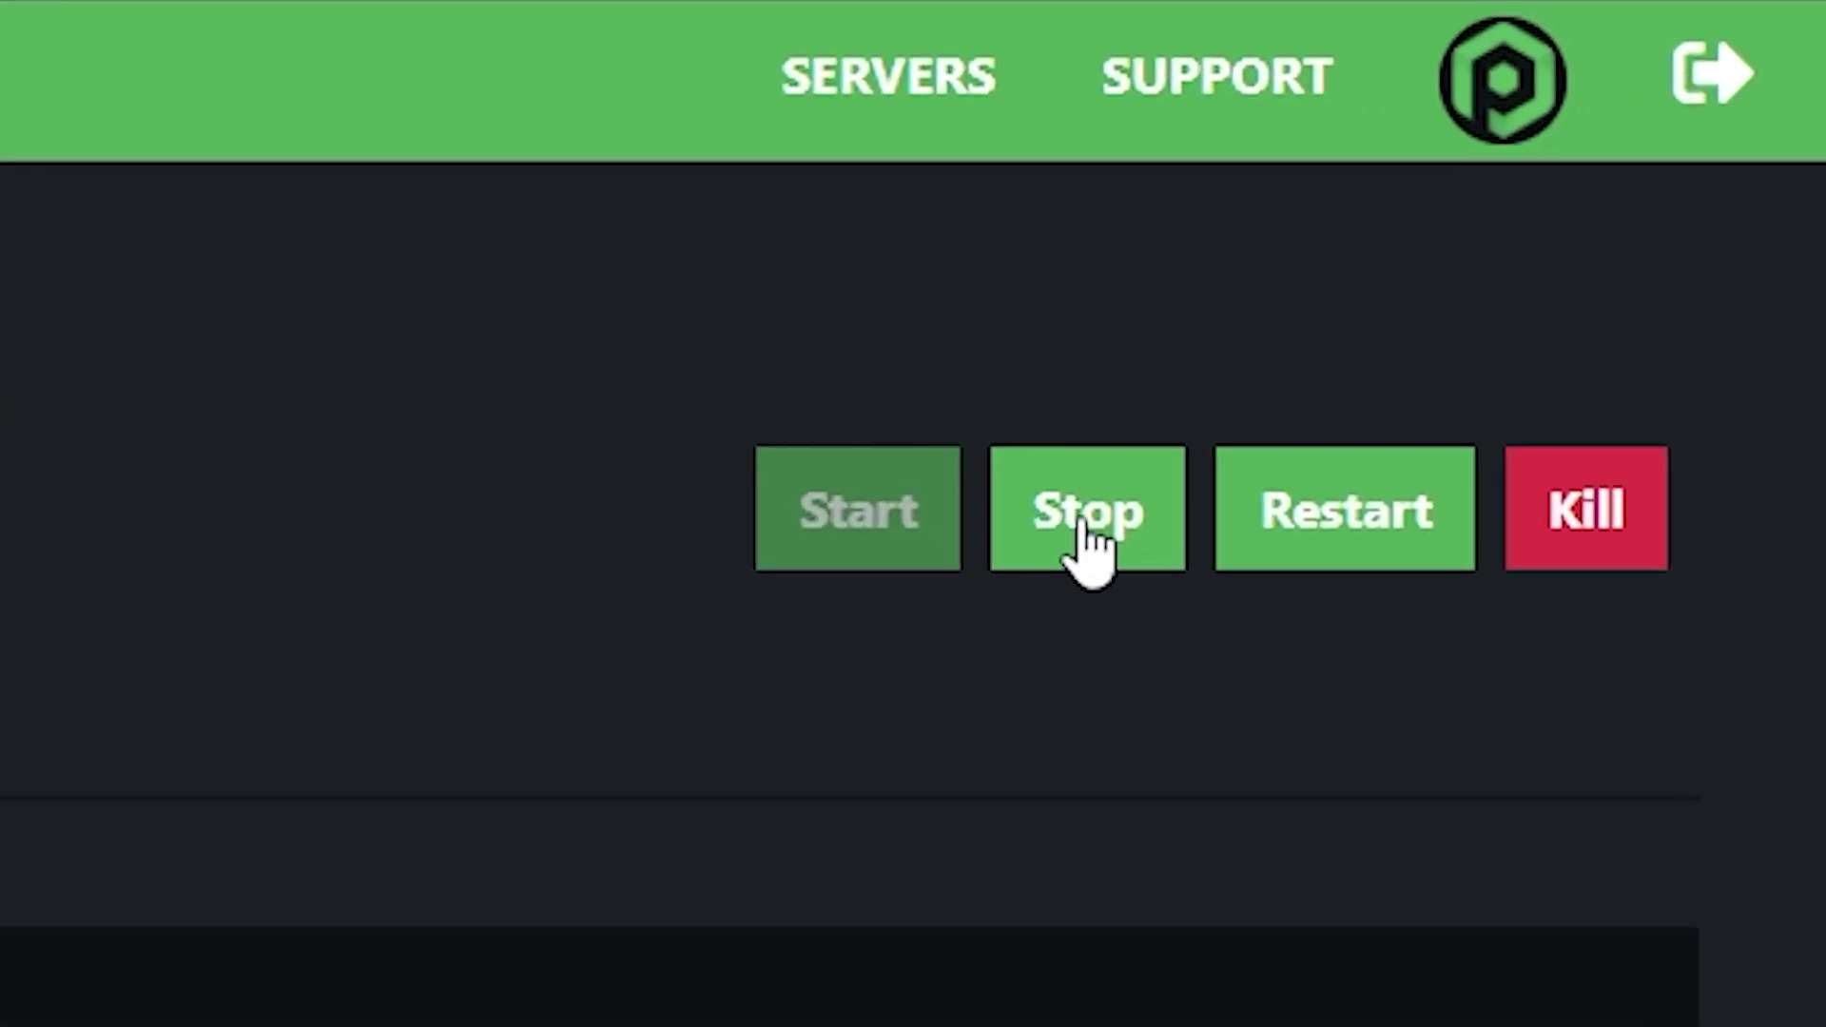
Stop the server, add extra port 8137 described as 'Dynmap', and copy the port number.
left_click(1089, 514)
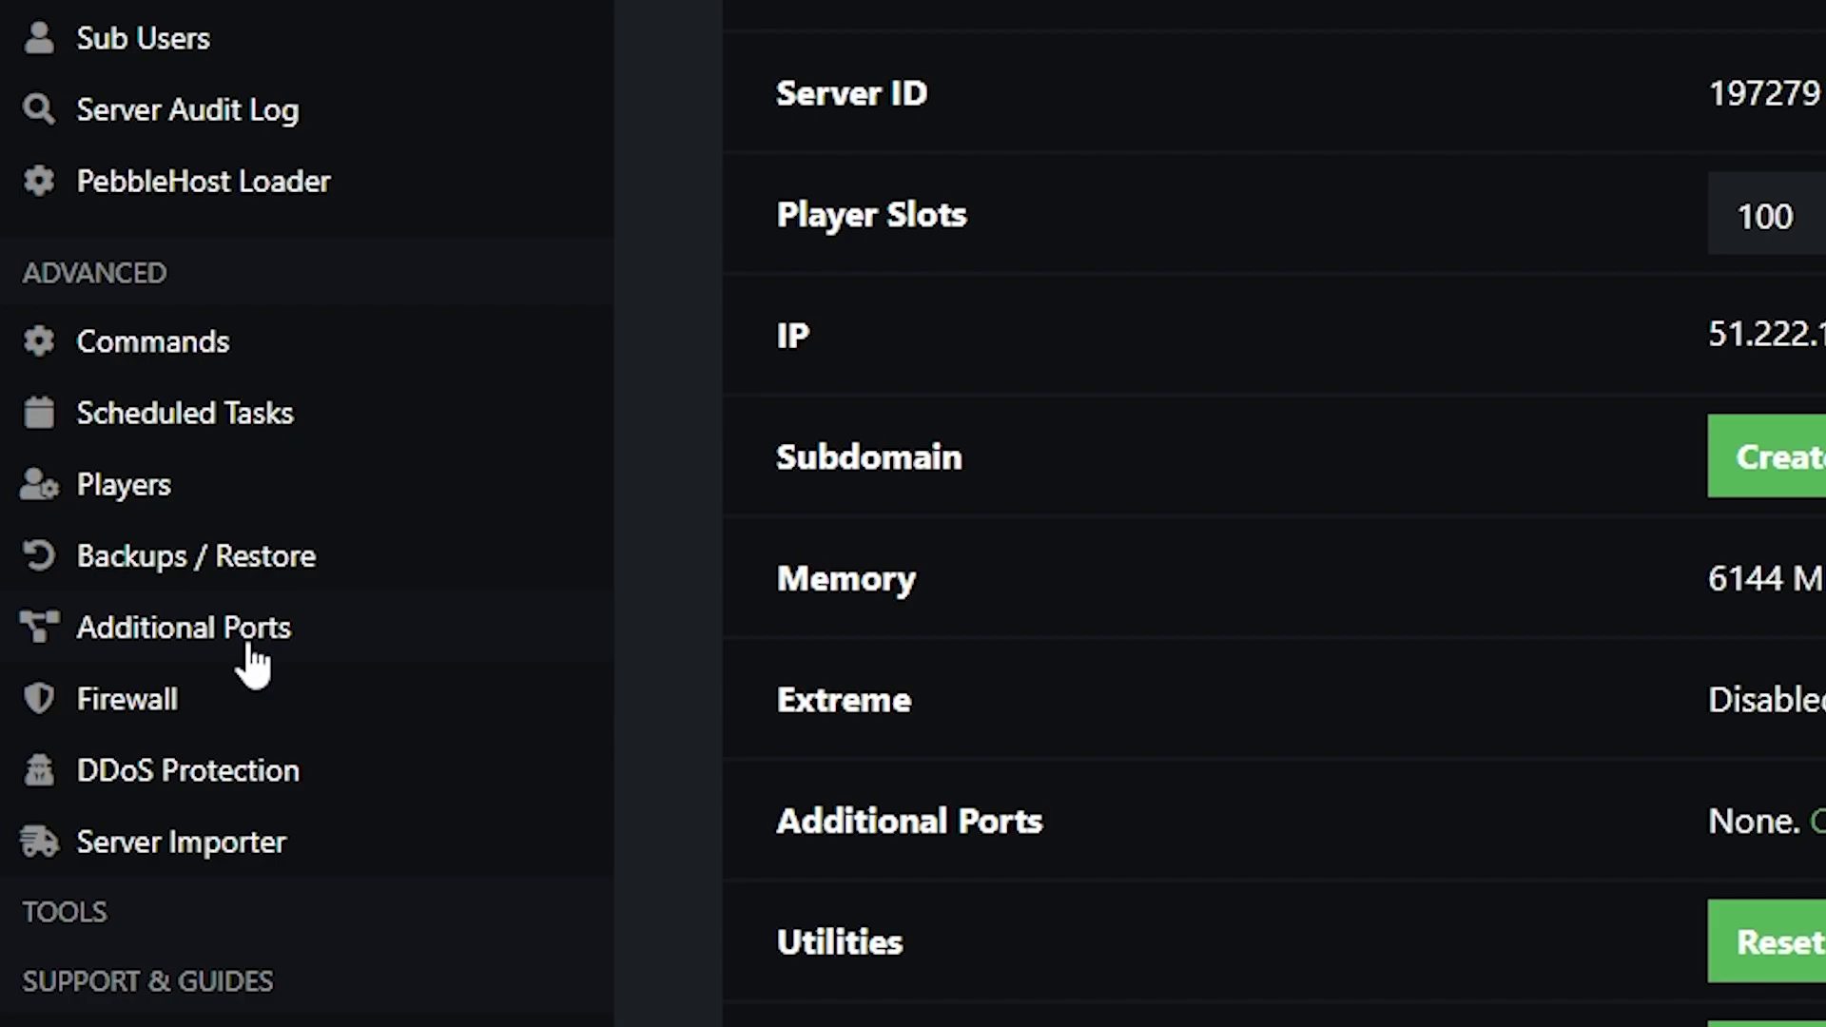
left_click(250, 649)
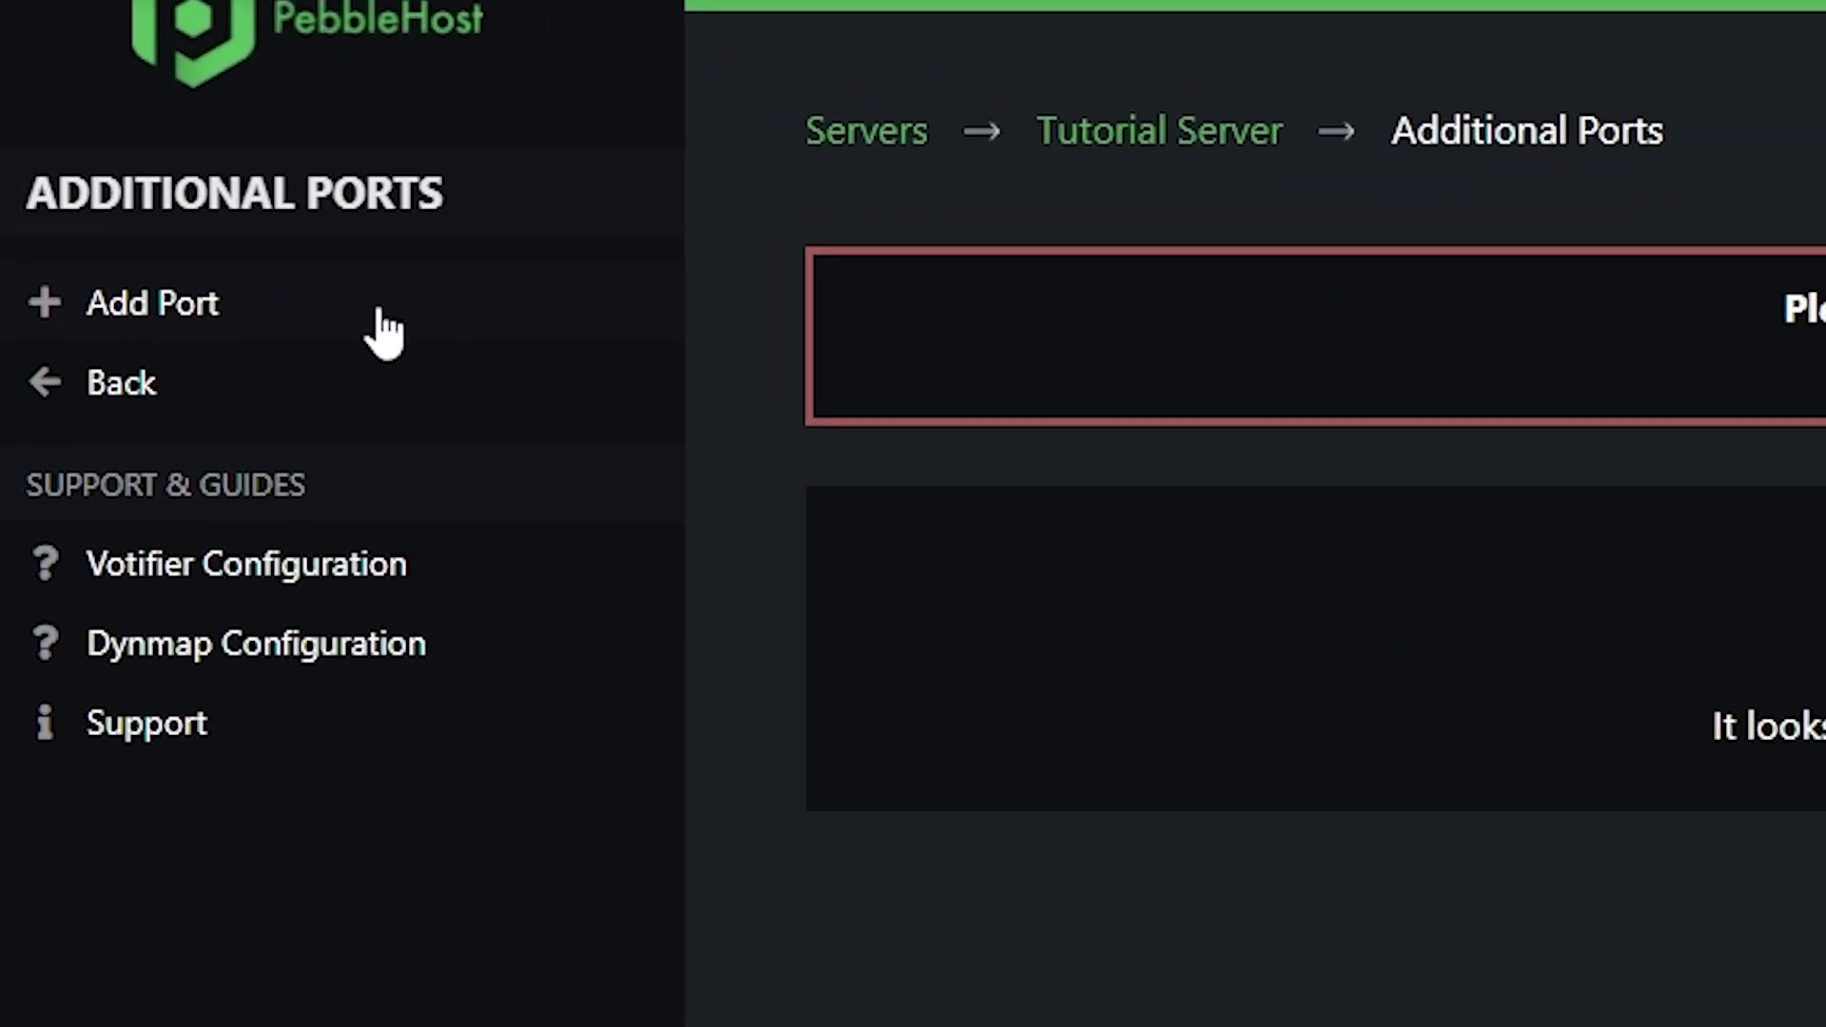
left_click(378, 310)
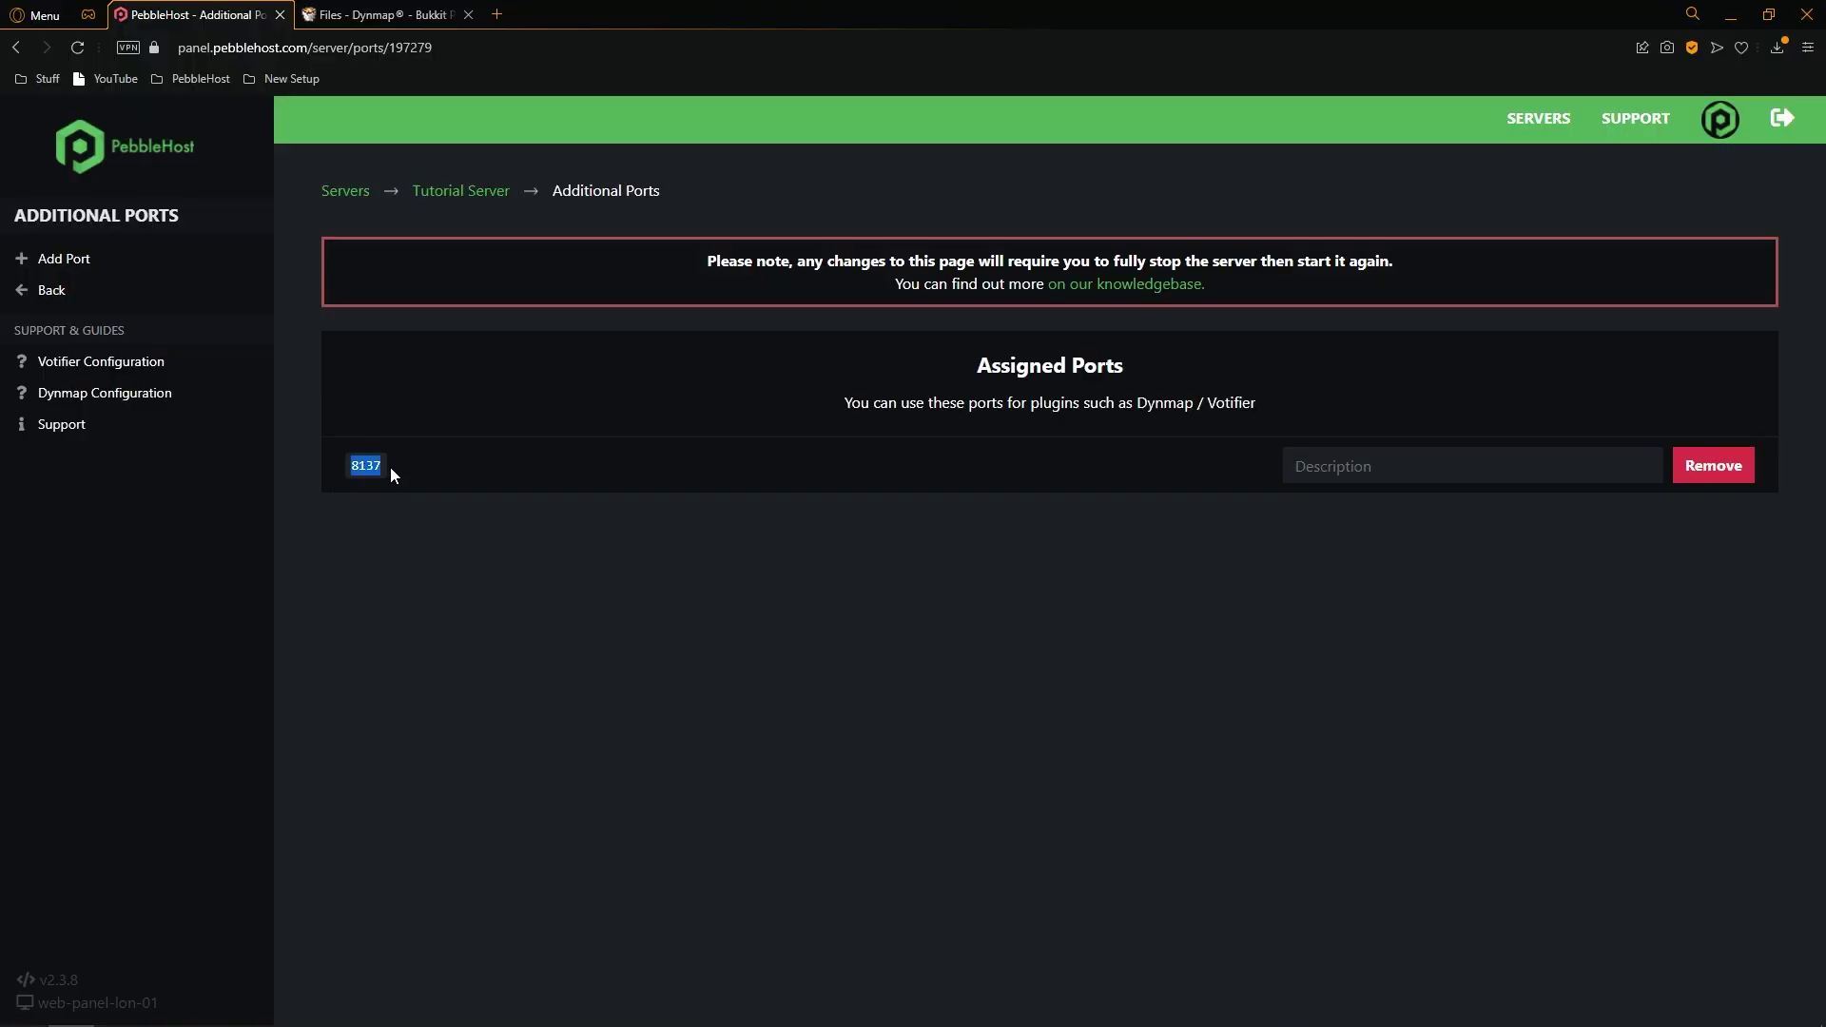
left_click(1467, 465)
type("Dynmap")
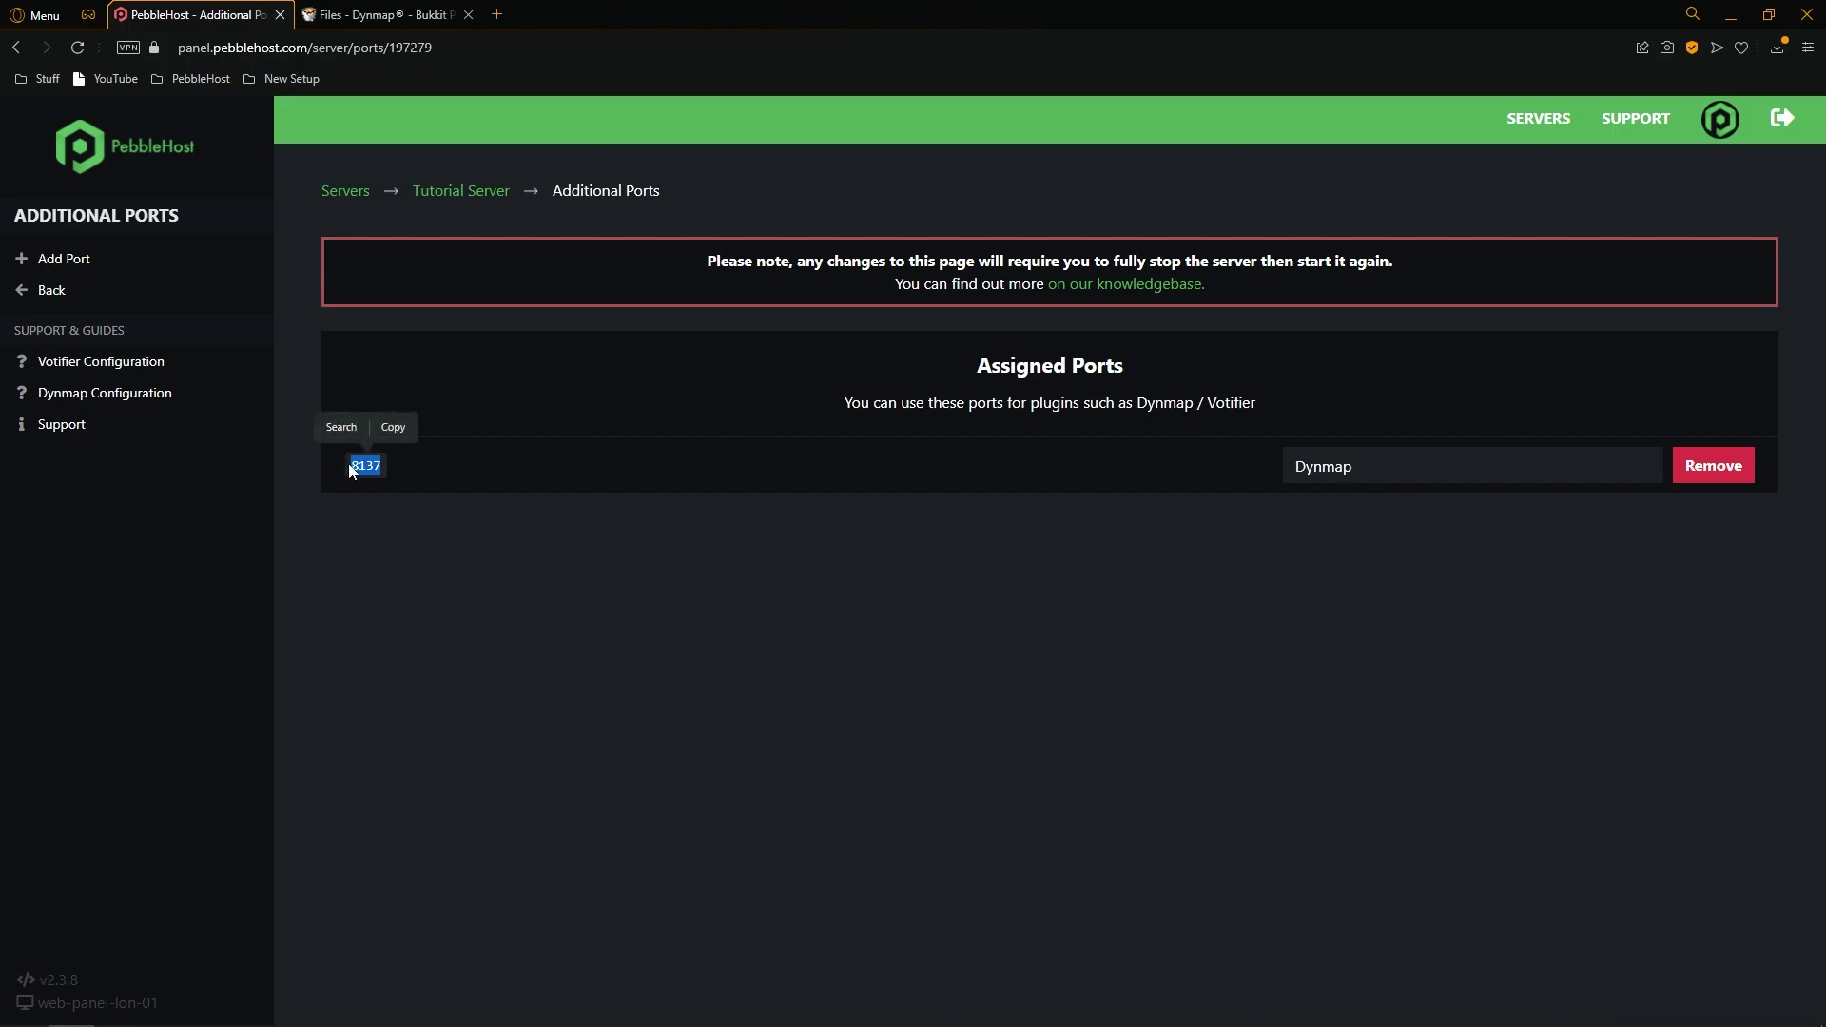
left_click(394, 429)
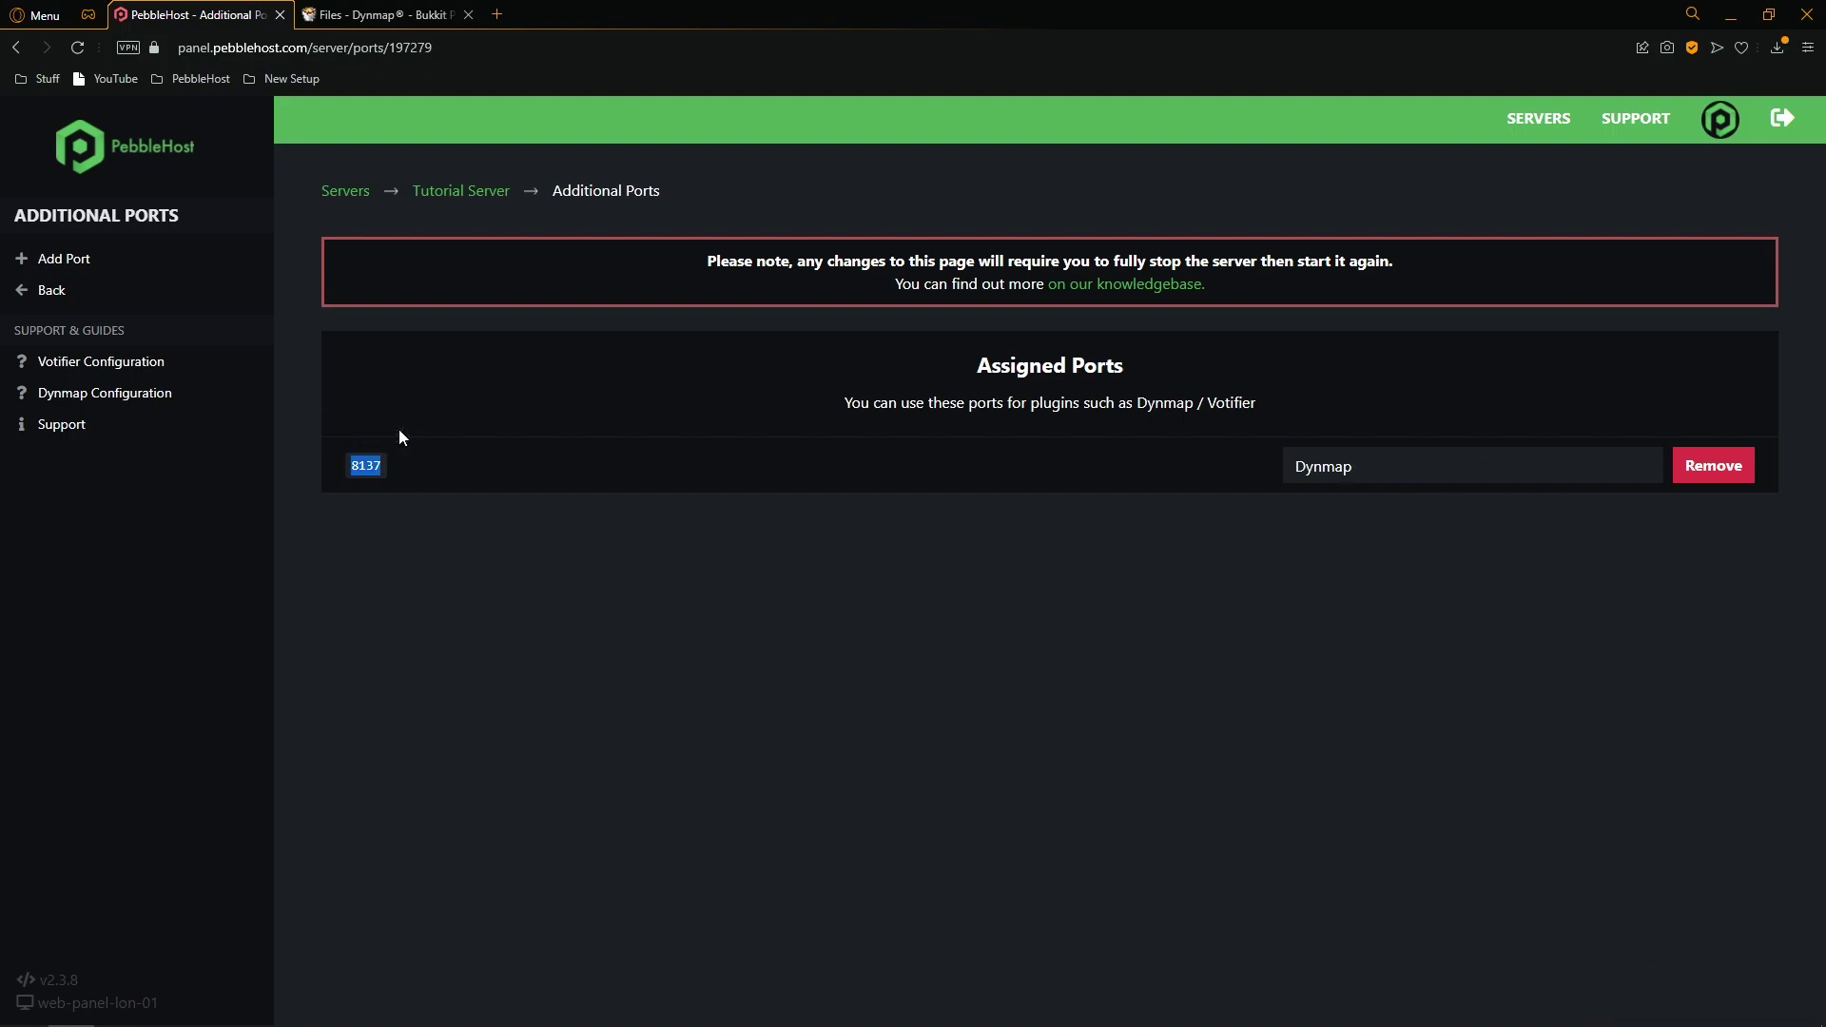
left_click(145, 297)
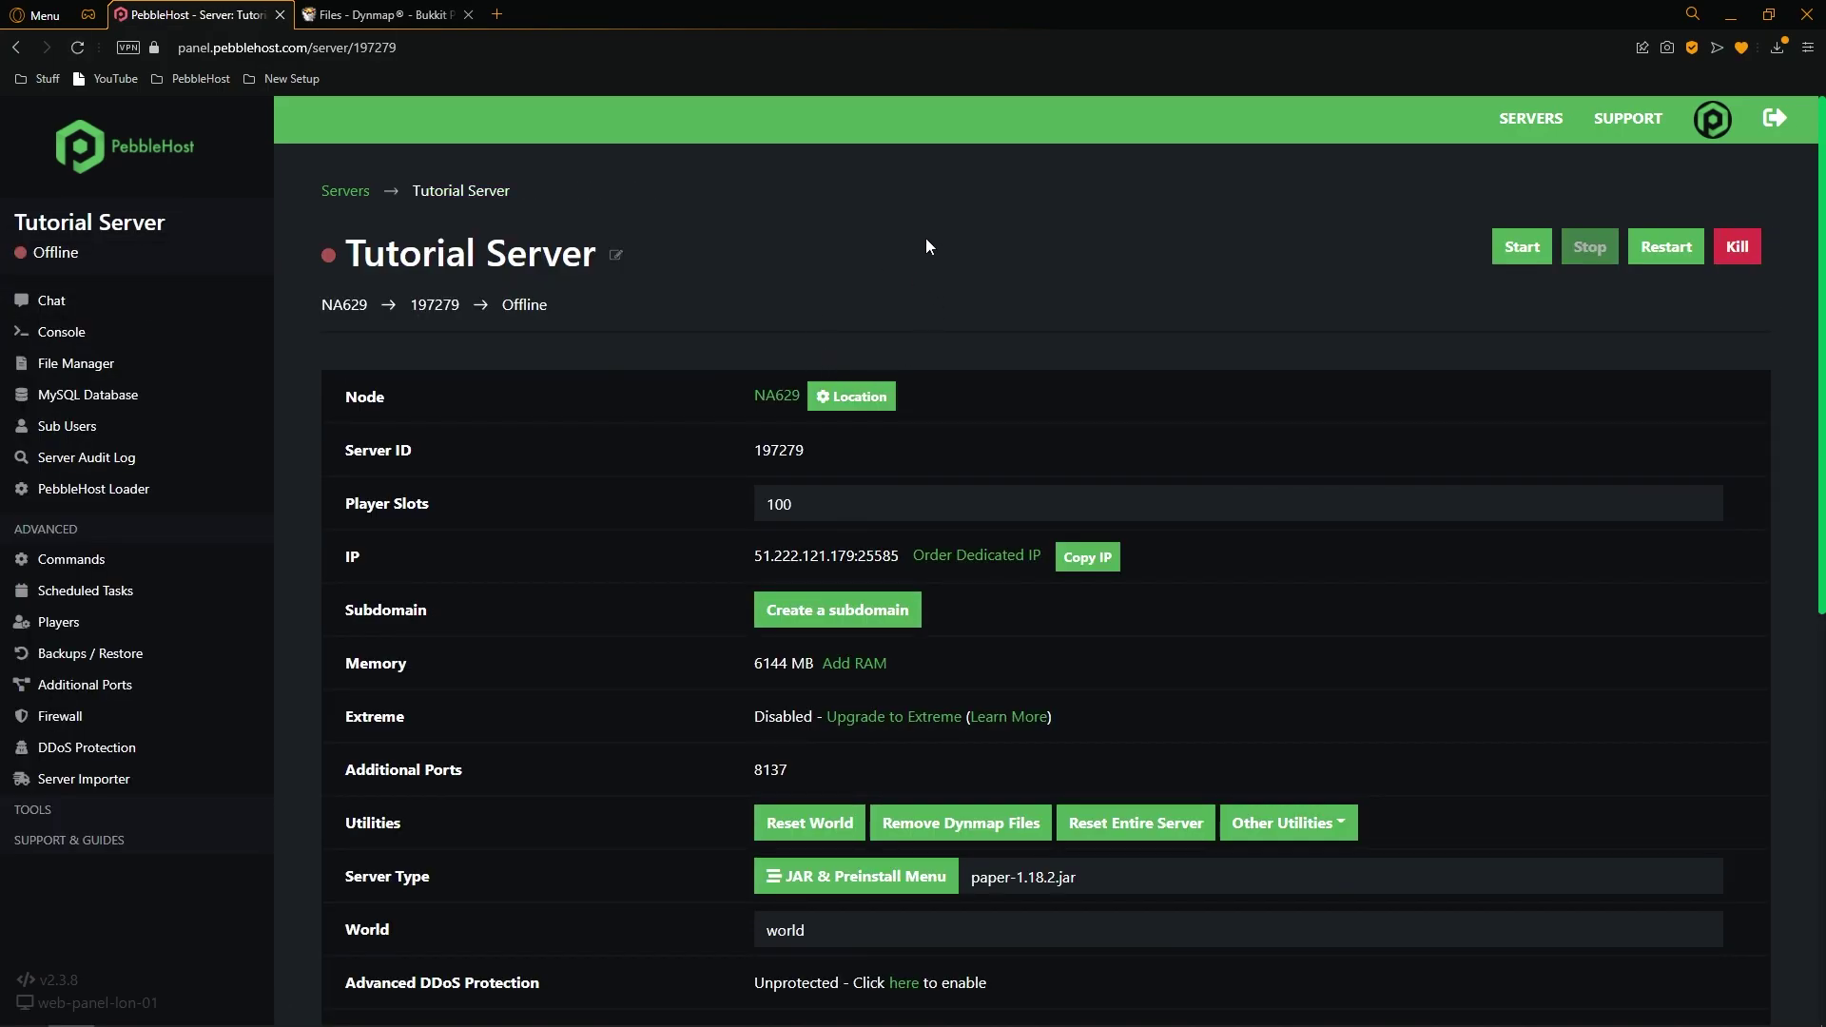
Paste port 8137 into a narrowed notepad window and bring the server panel back.
key("ctrl+v")
left_click_drag(723, 295, 1254, 307)
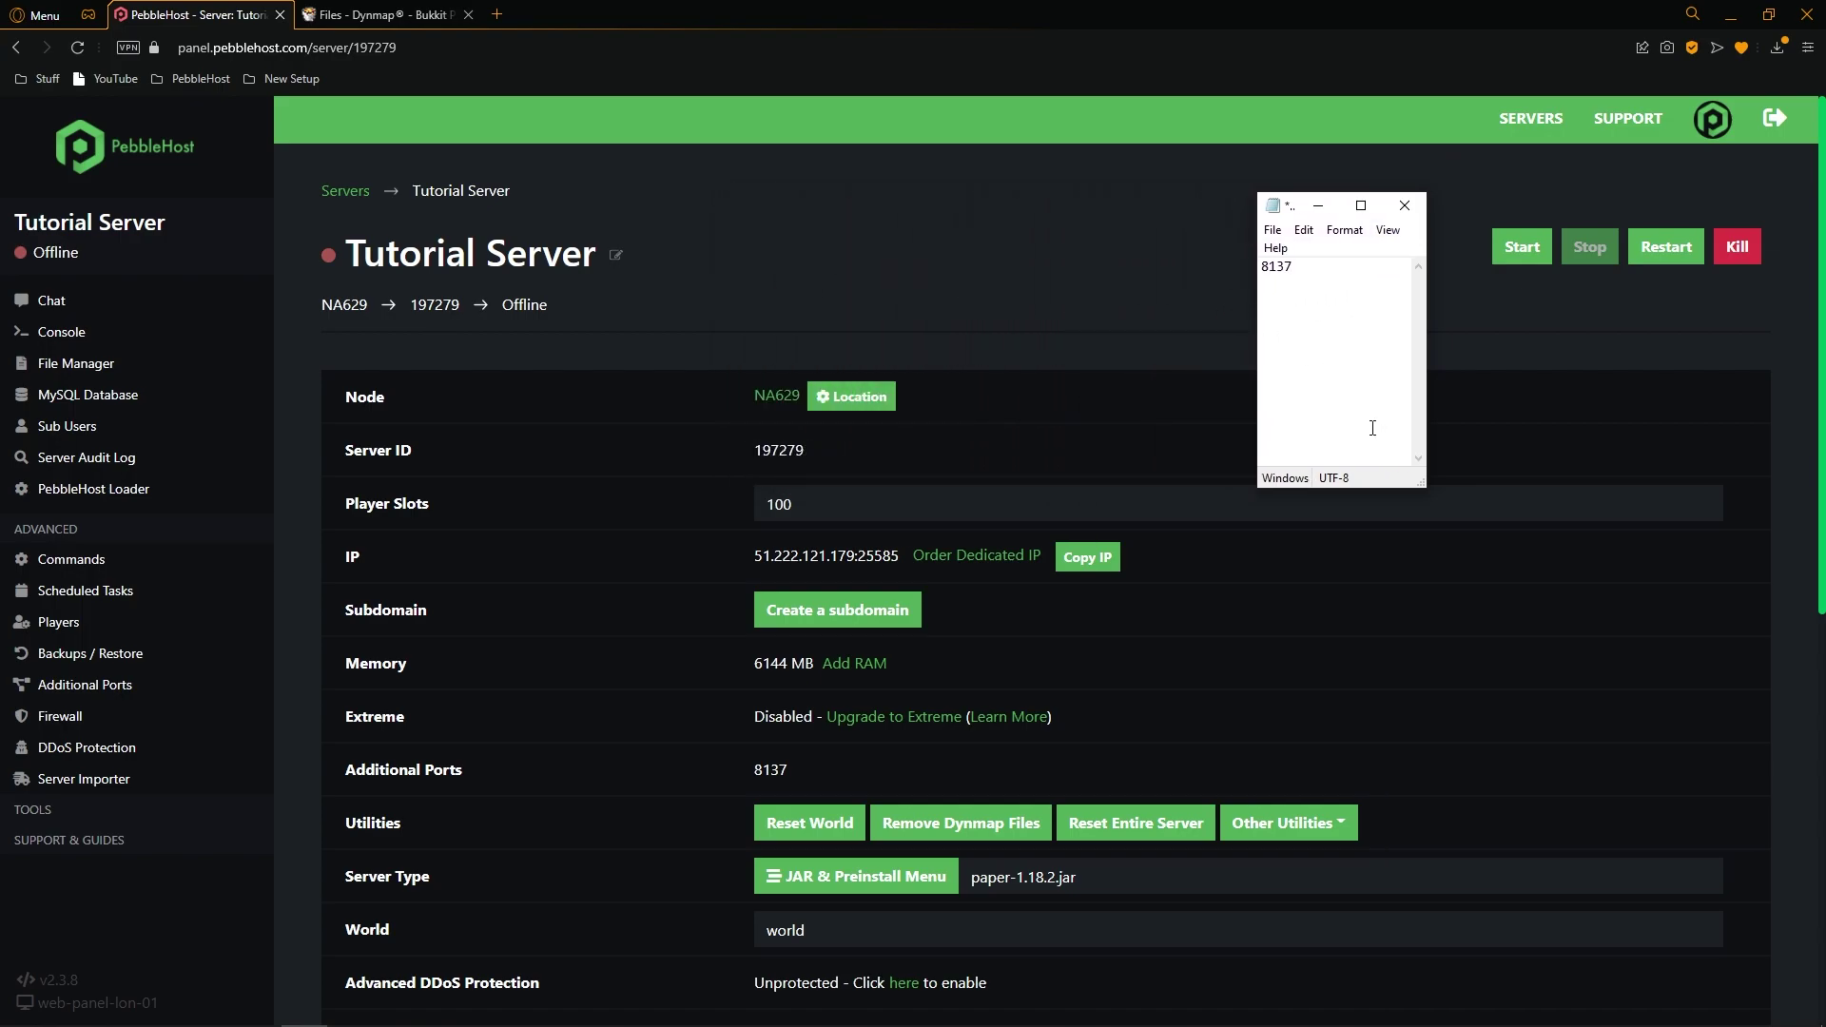
left_click(1318, 206)
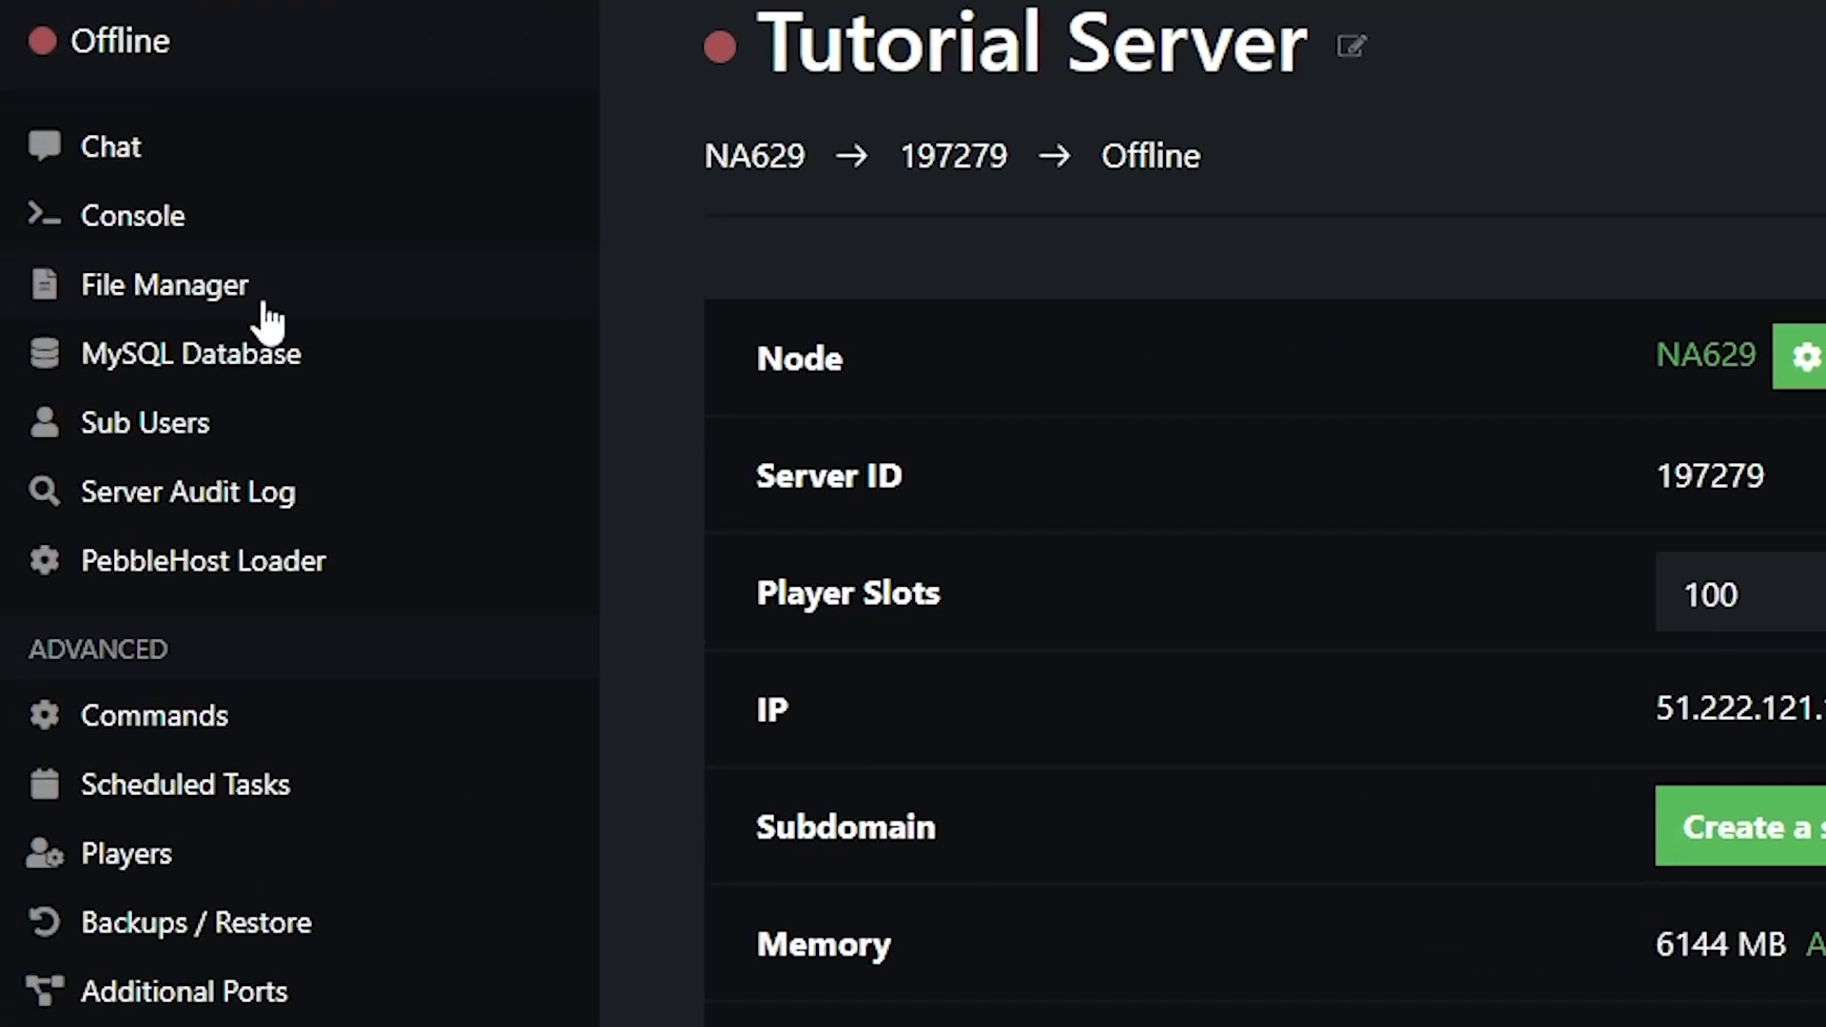
Open plugins/dynmap/configuration.txt in the File Manager.
left_click(127, 367)
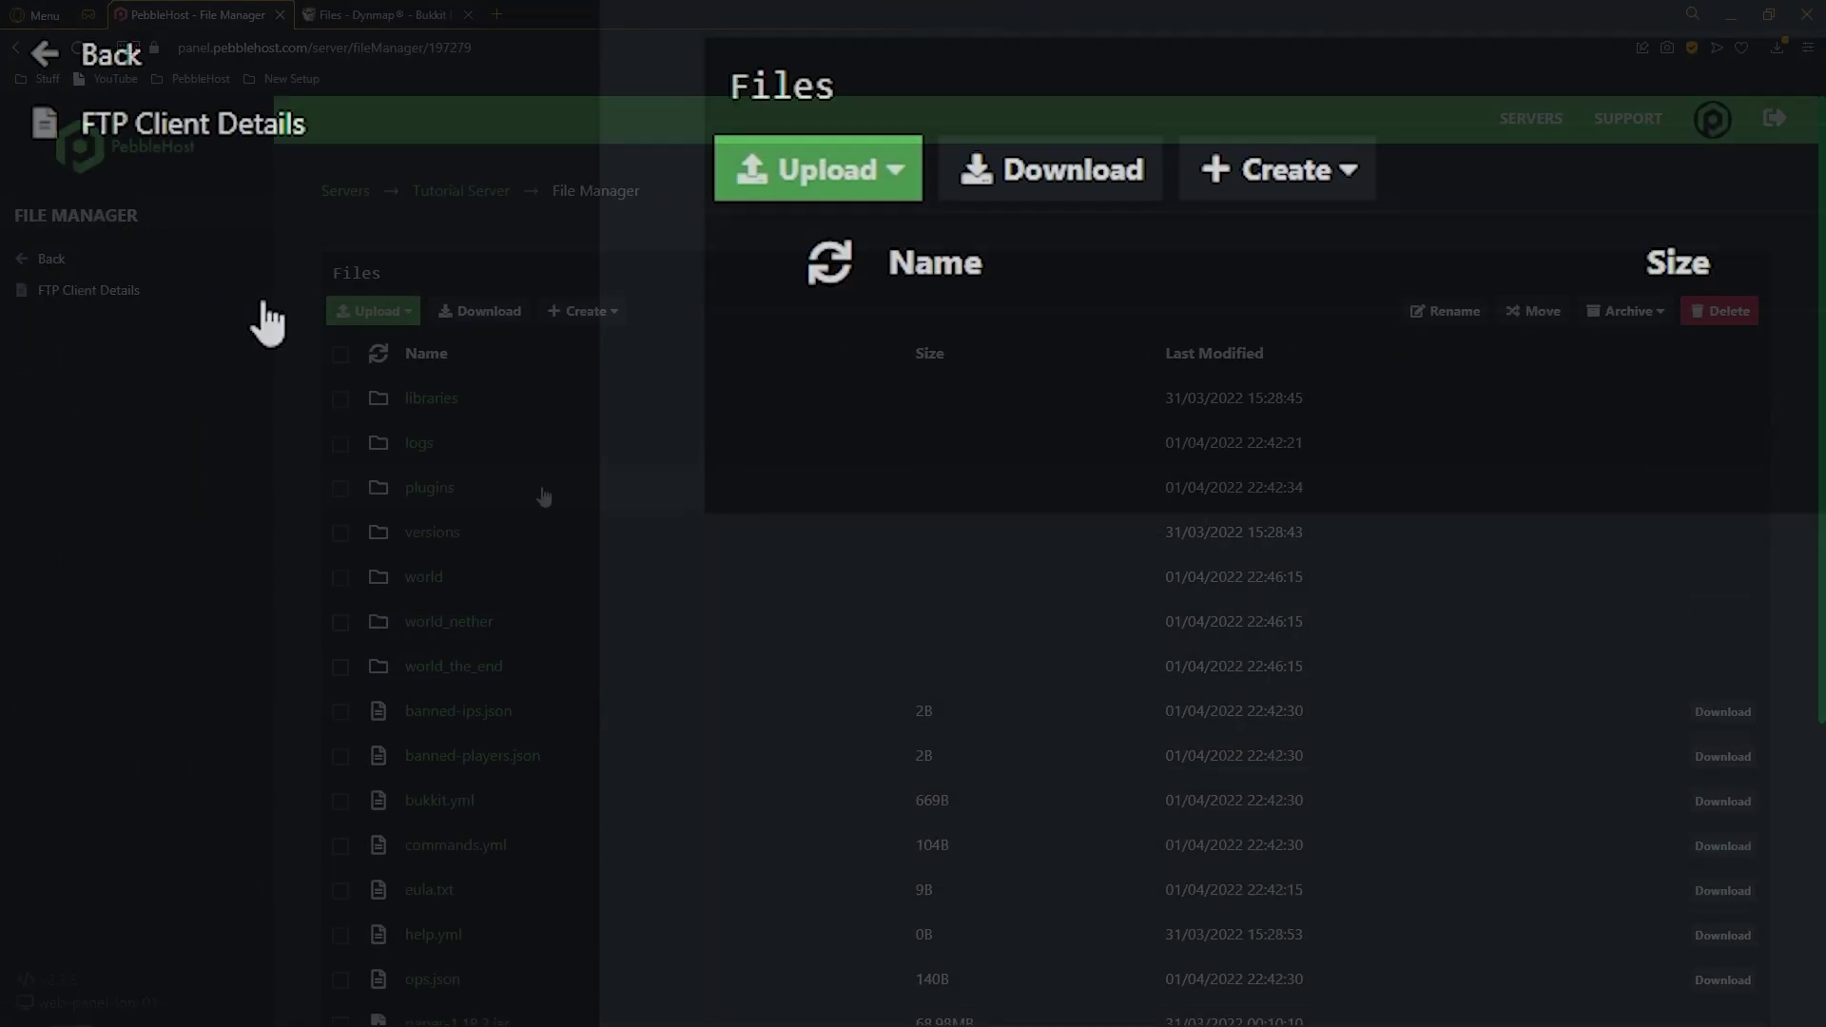
left_click(473, 502)
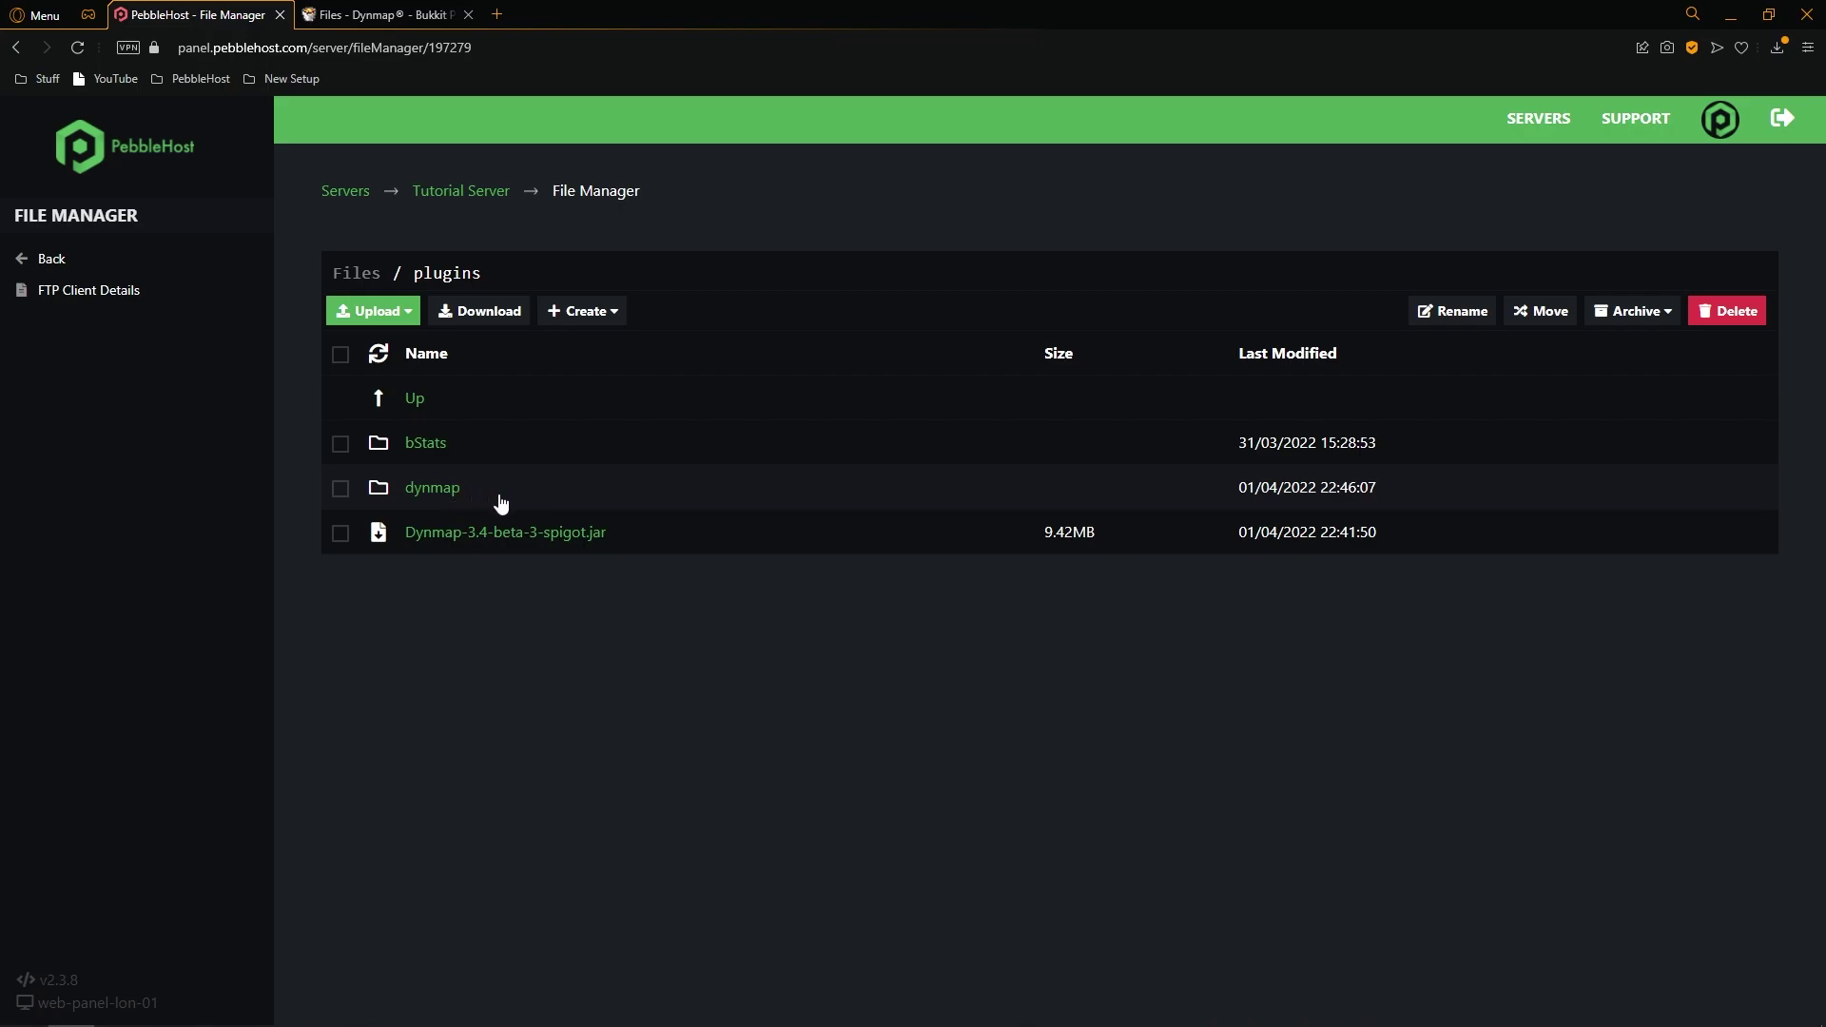
left_click(473, 492)
scroll(665, 391, "down", 2)
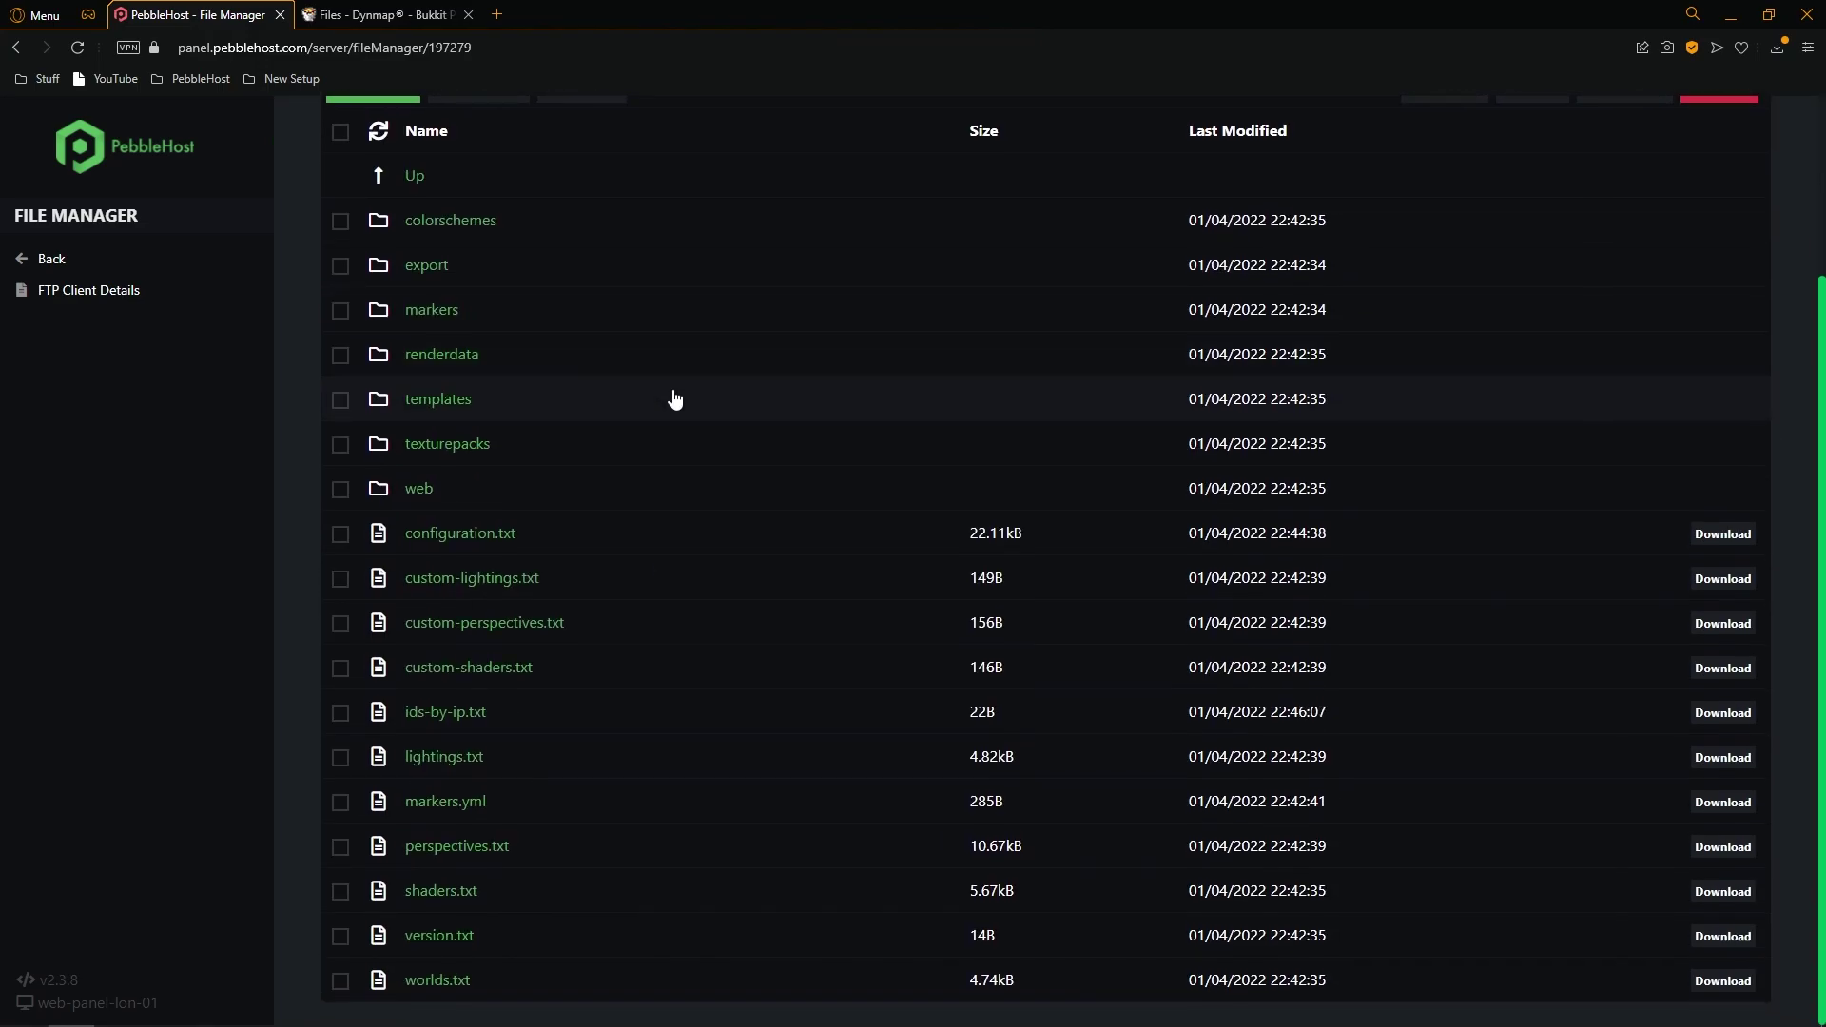
left_click(472, 536)
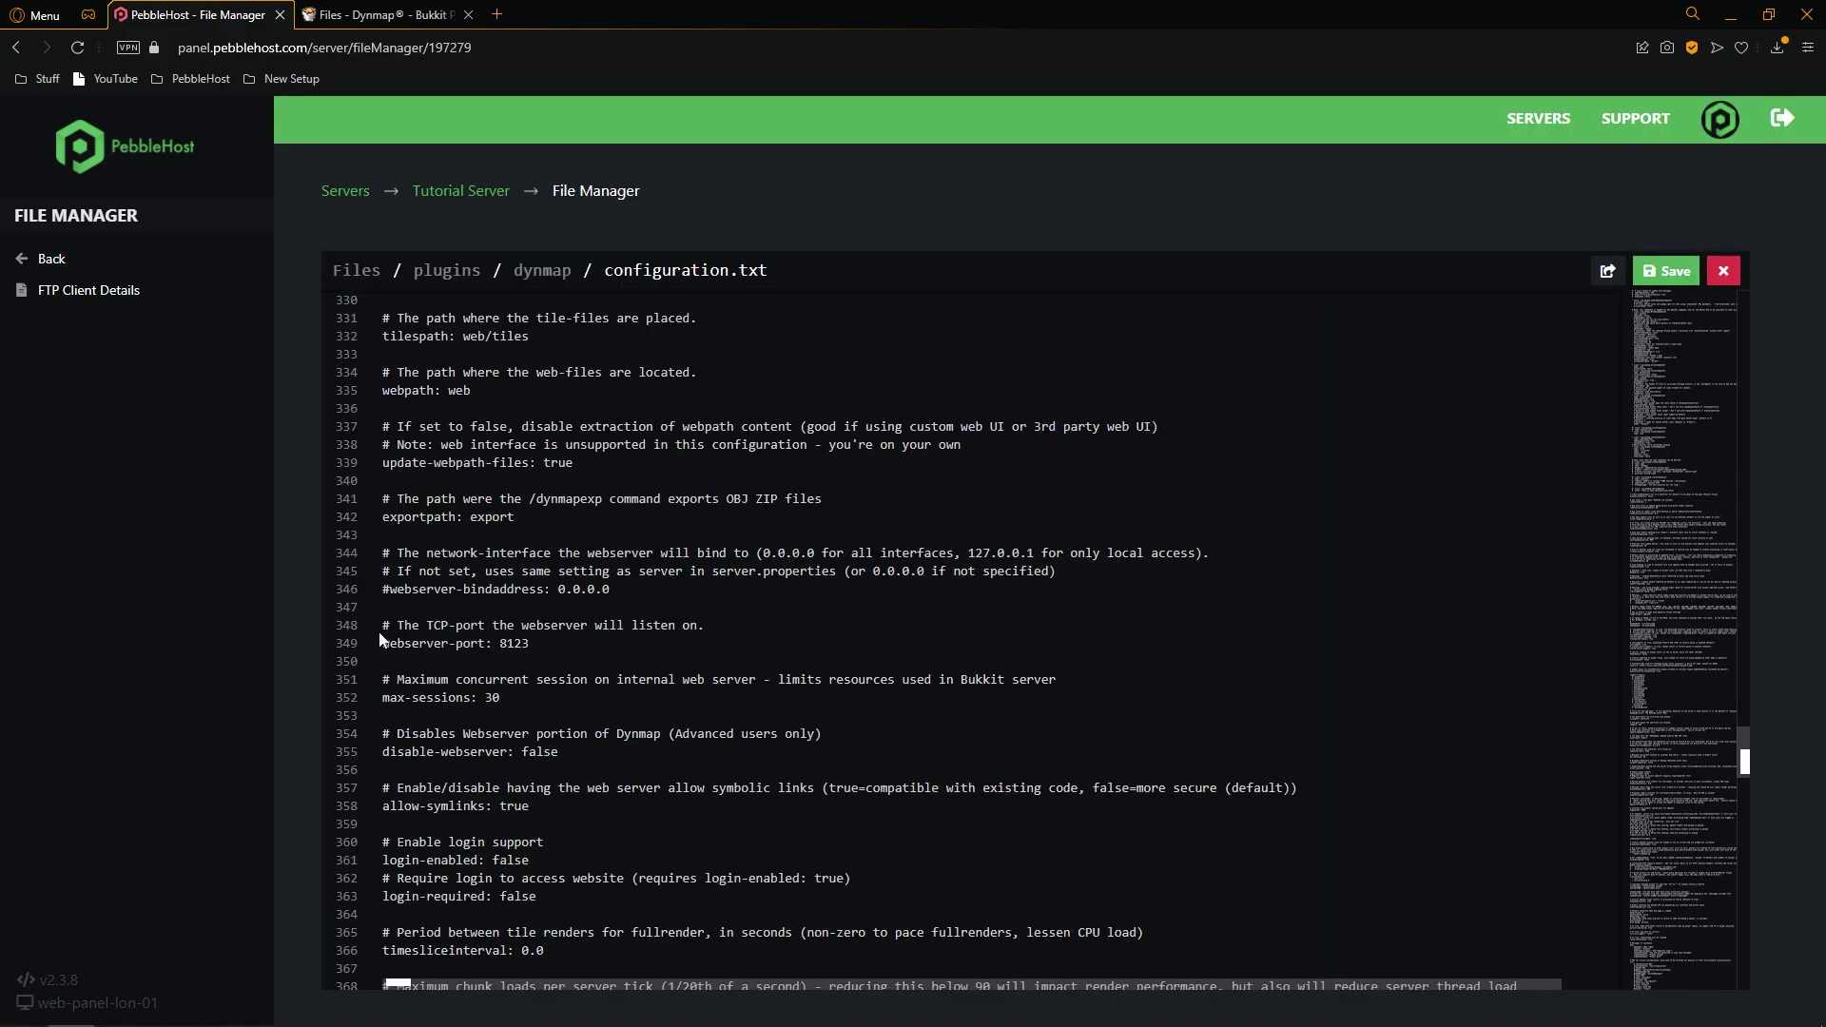
Change webserver-port from 8123 to 8137 and save configuration.txt.
left_click(352, 643)
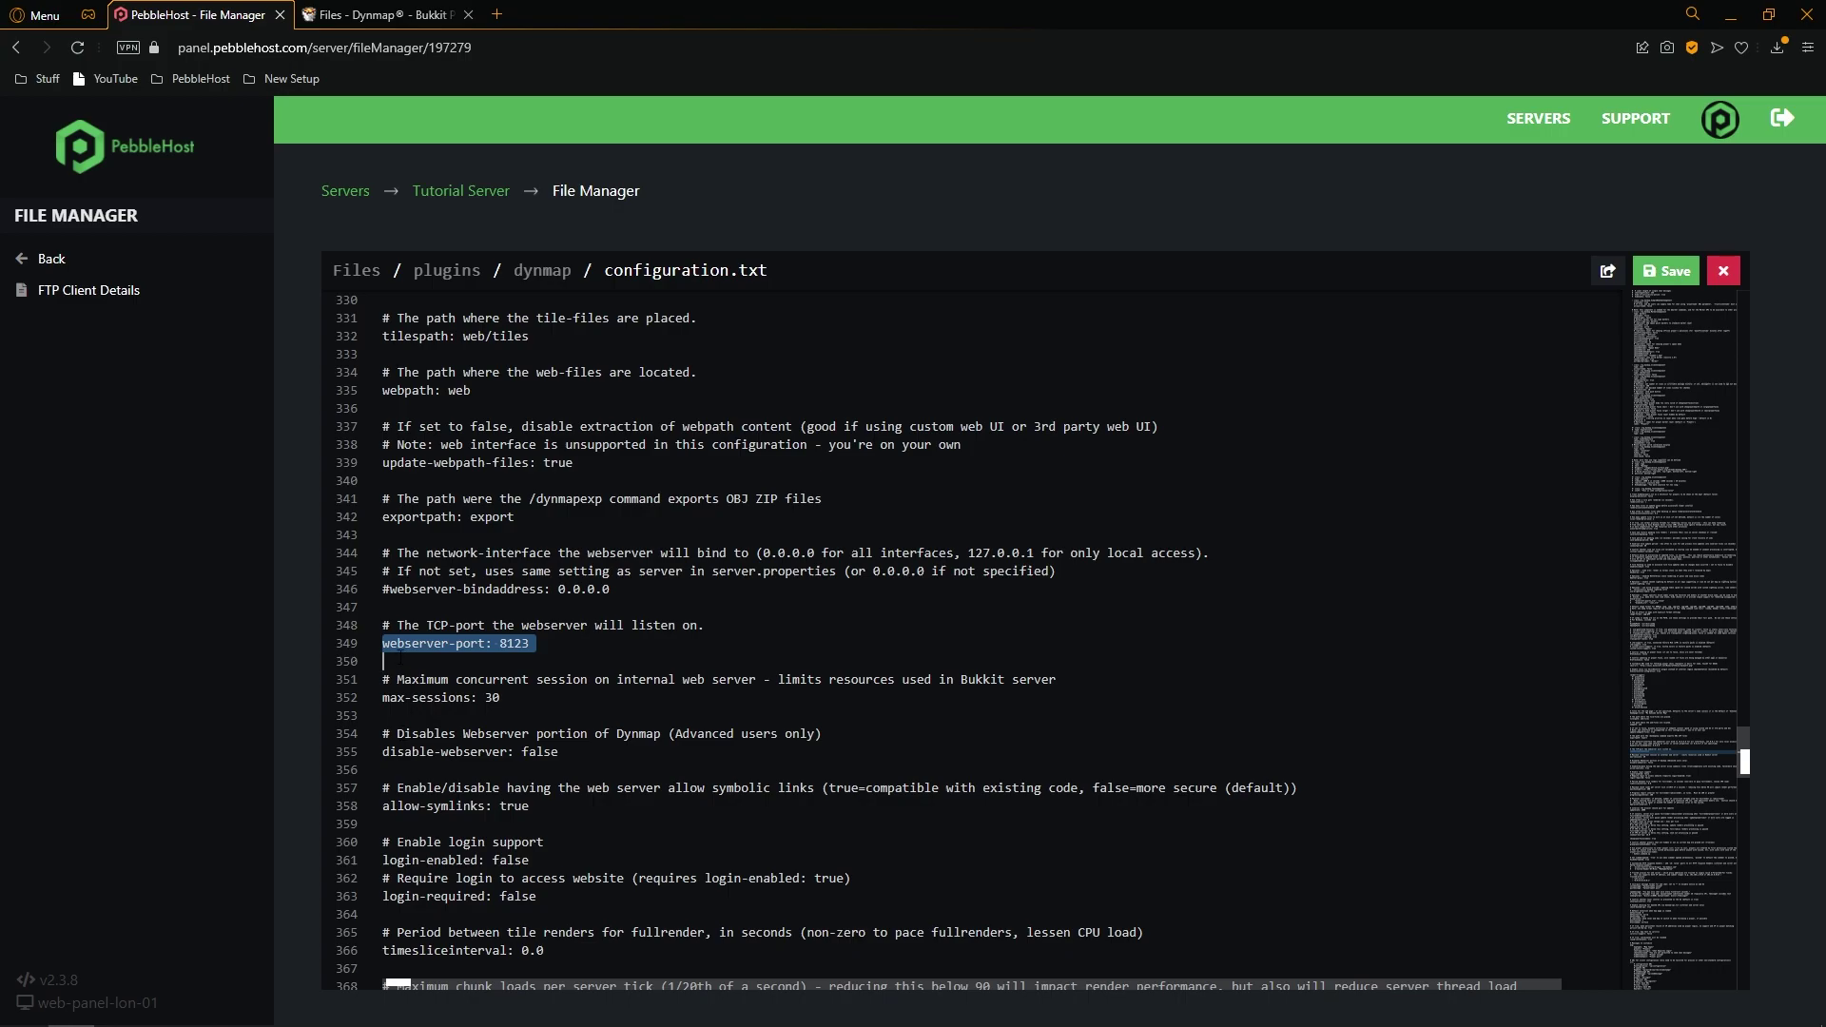
left_click(400, 658)
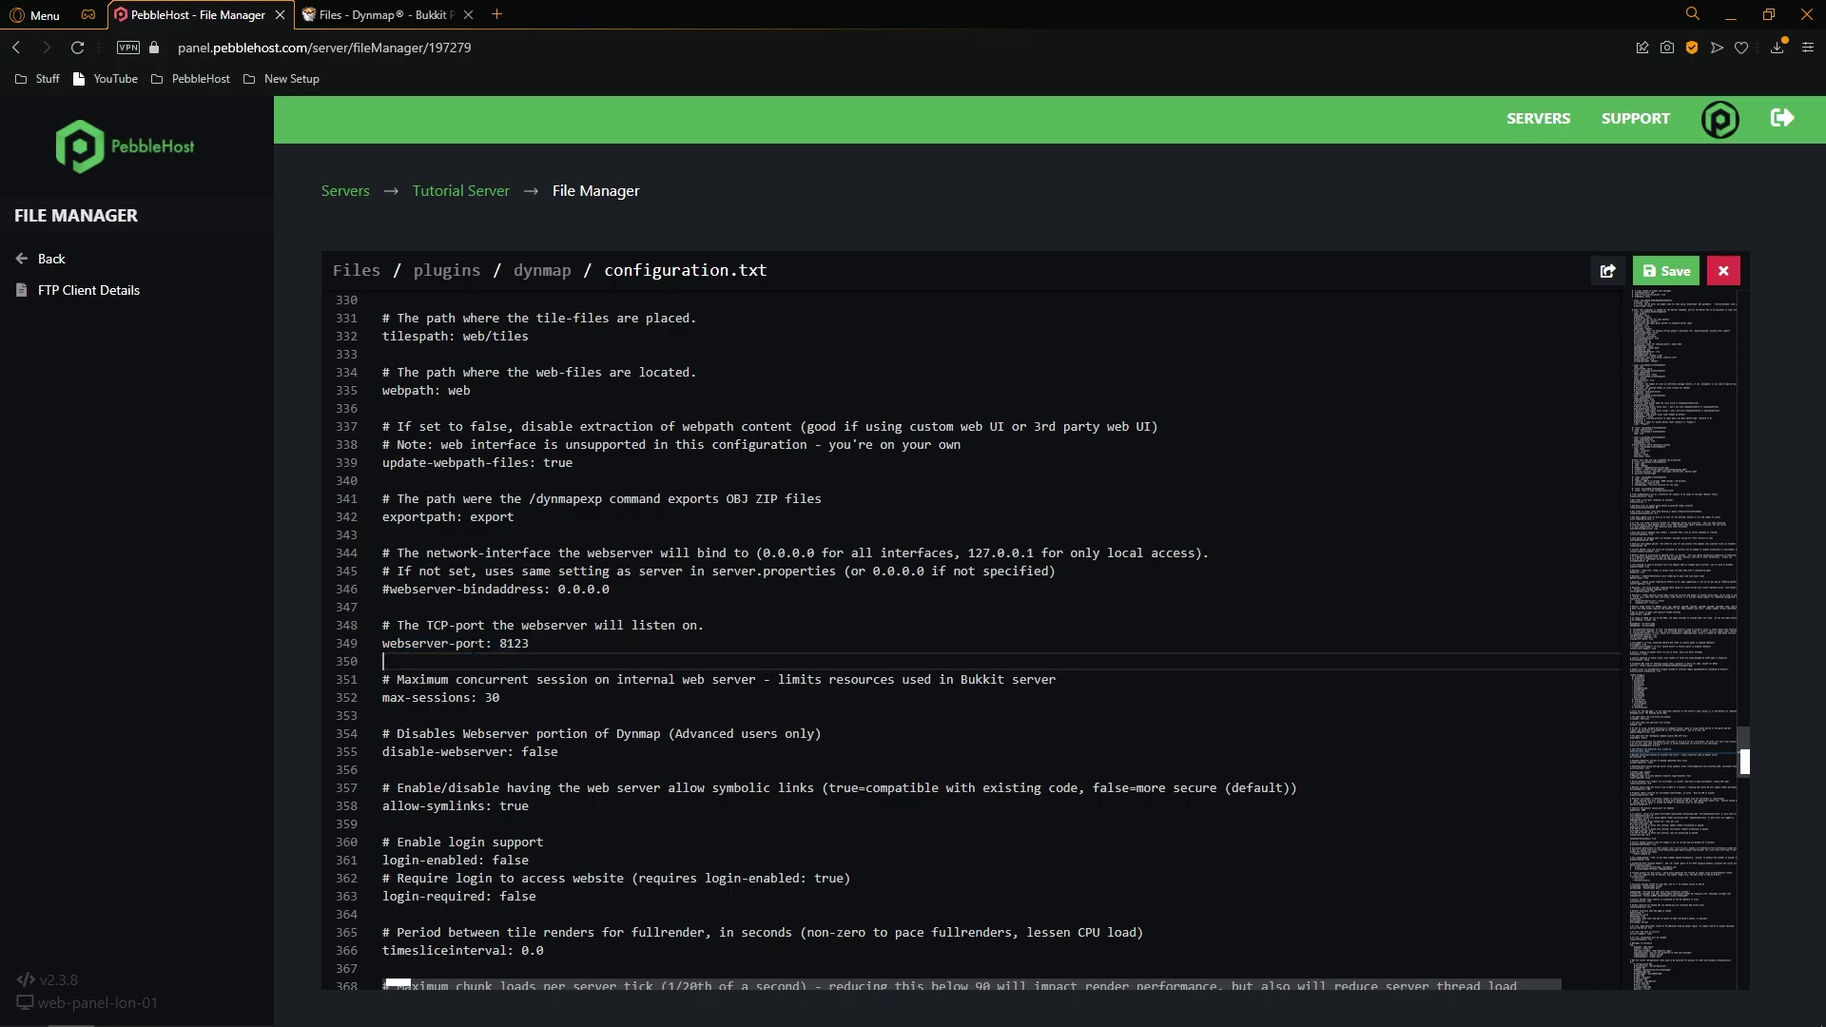
double_click(514, 644)
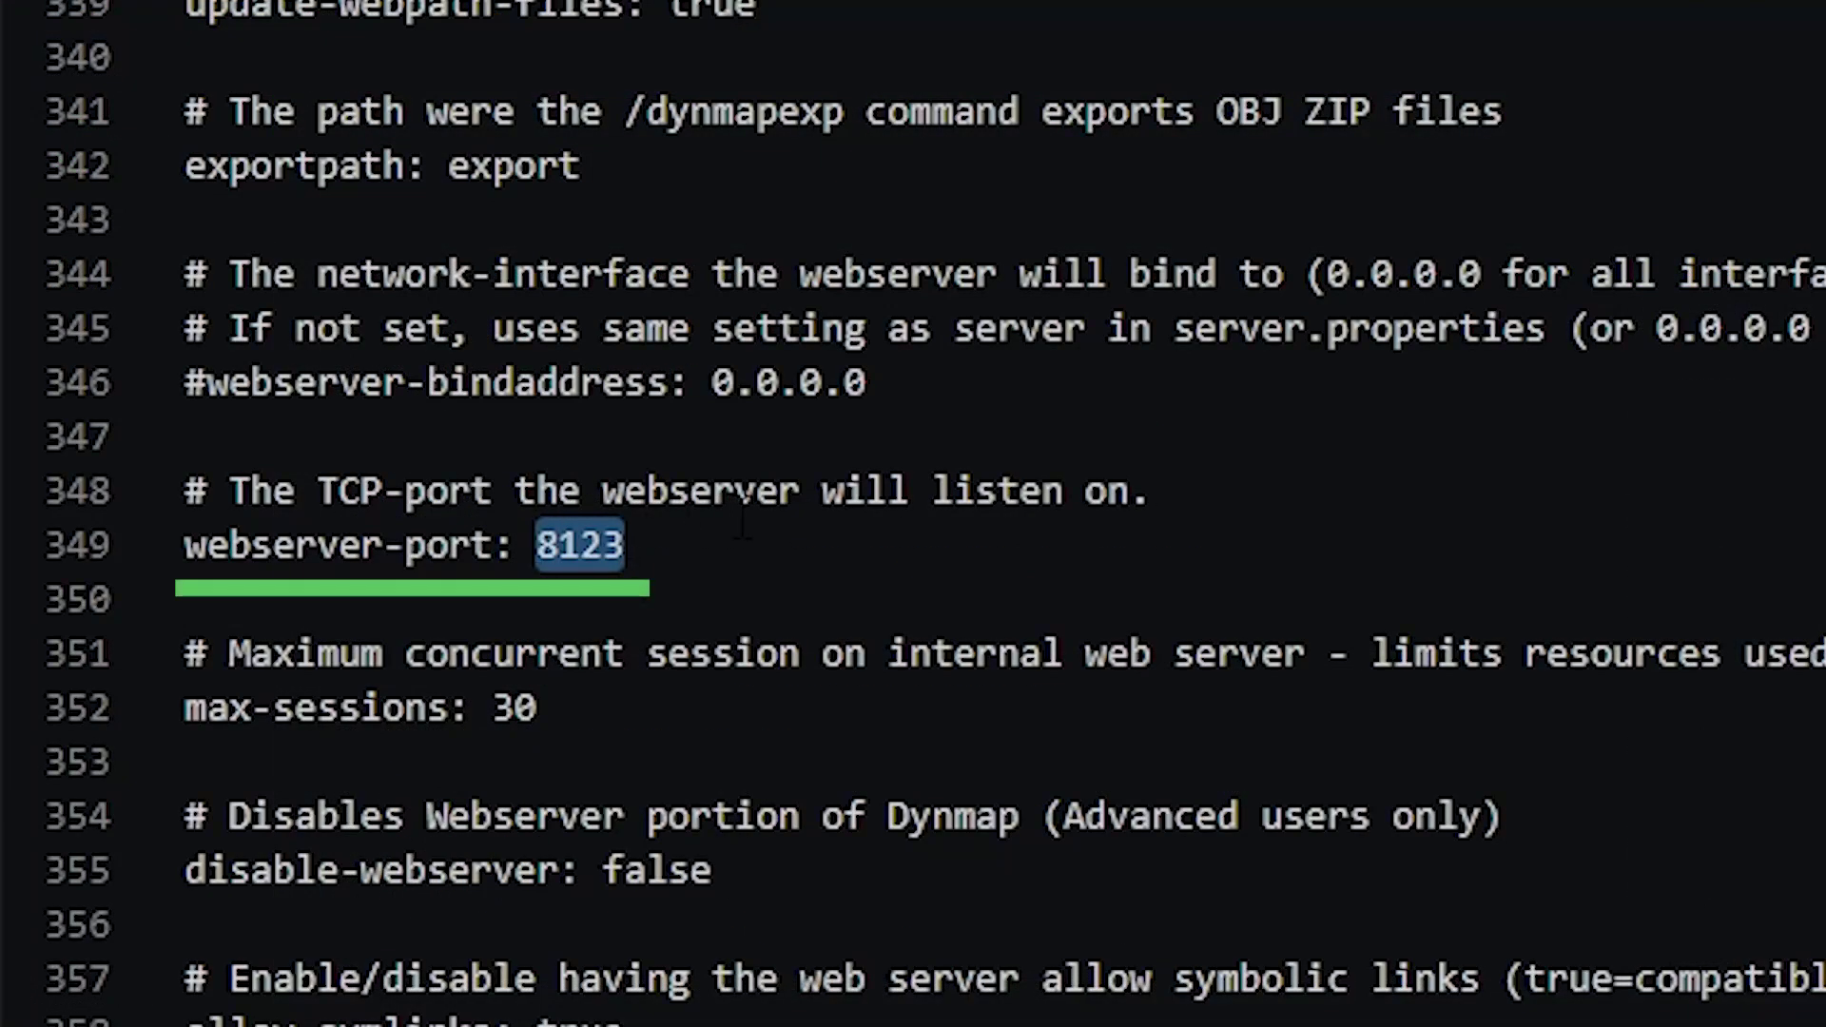
type("8137")
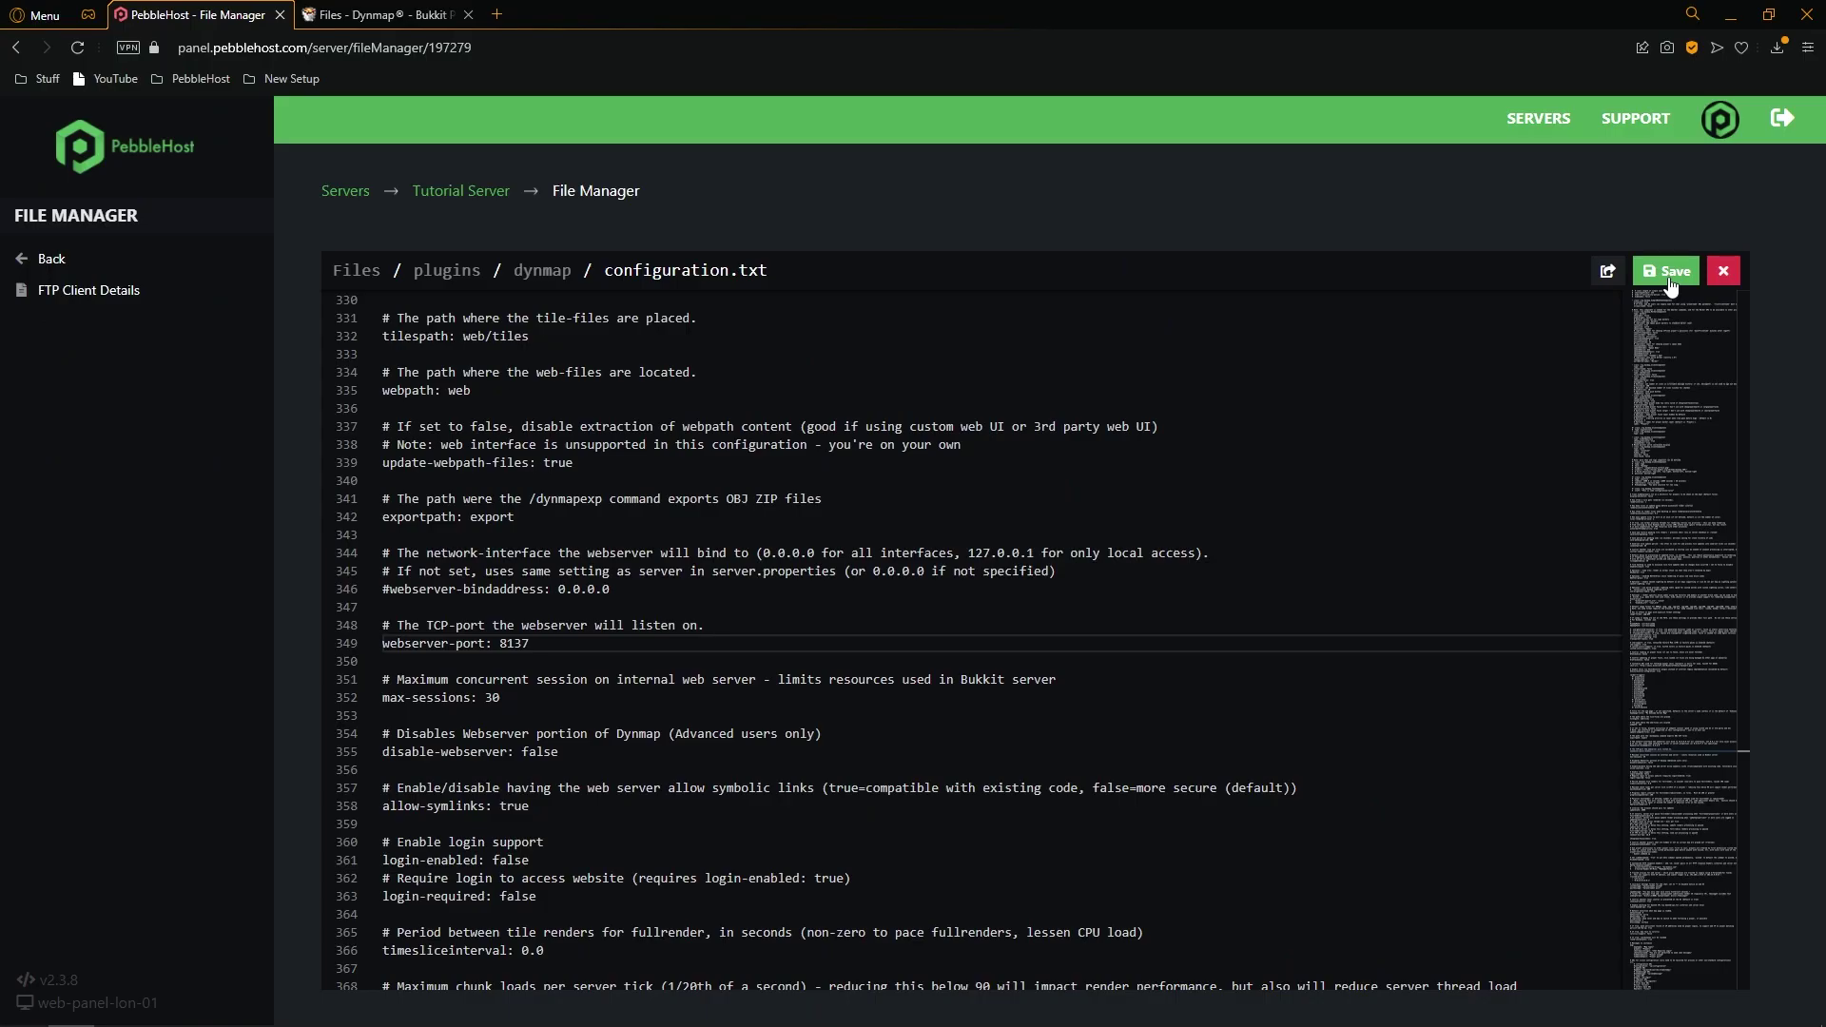
left_click(1671, 282)
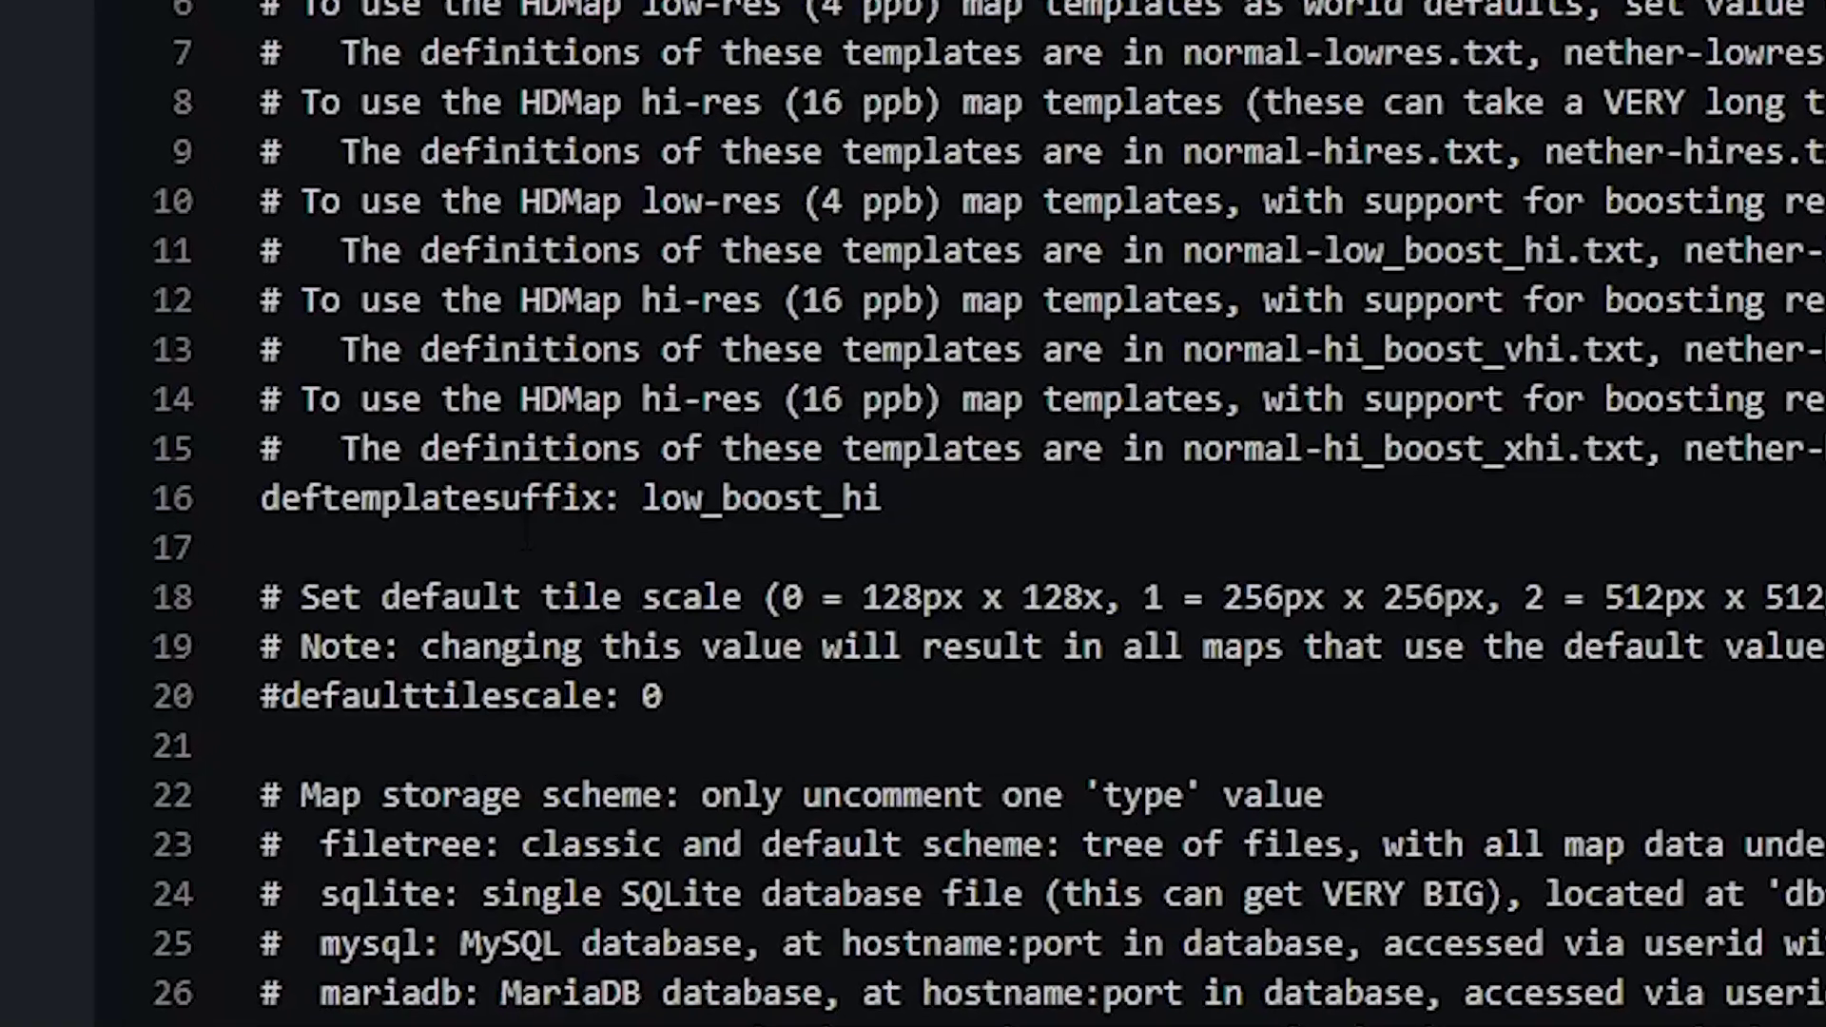
Replace deftemplatesuffix low_boost_hi with hires, save, and return to the overview.
left_click_drag(644, 498, 885, 499)
type("hir")
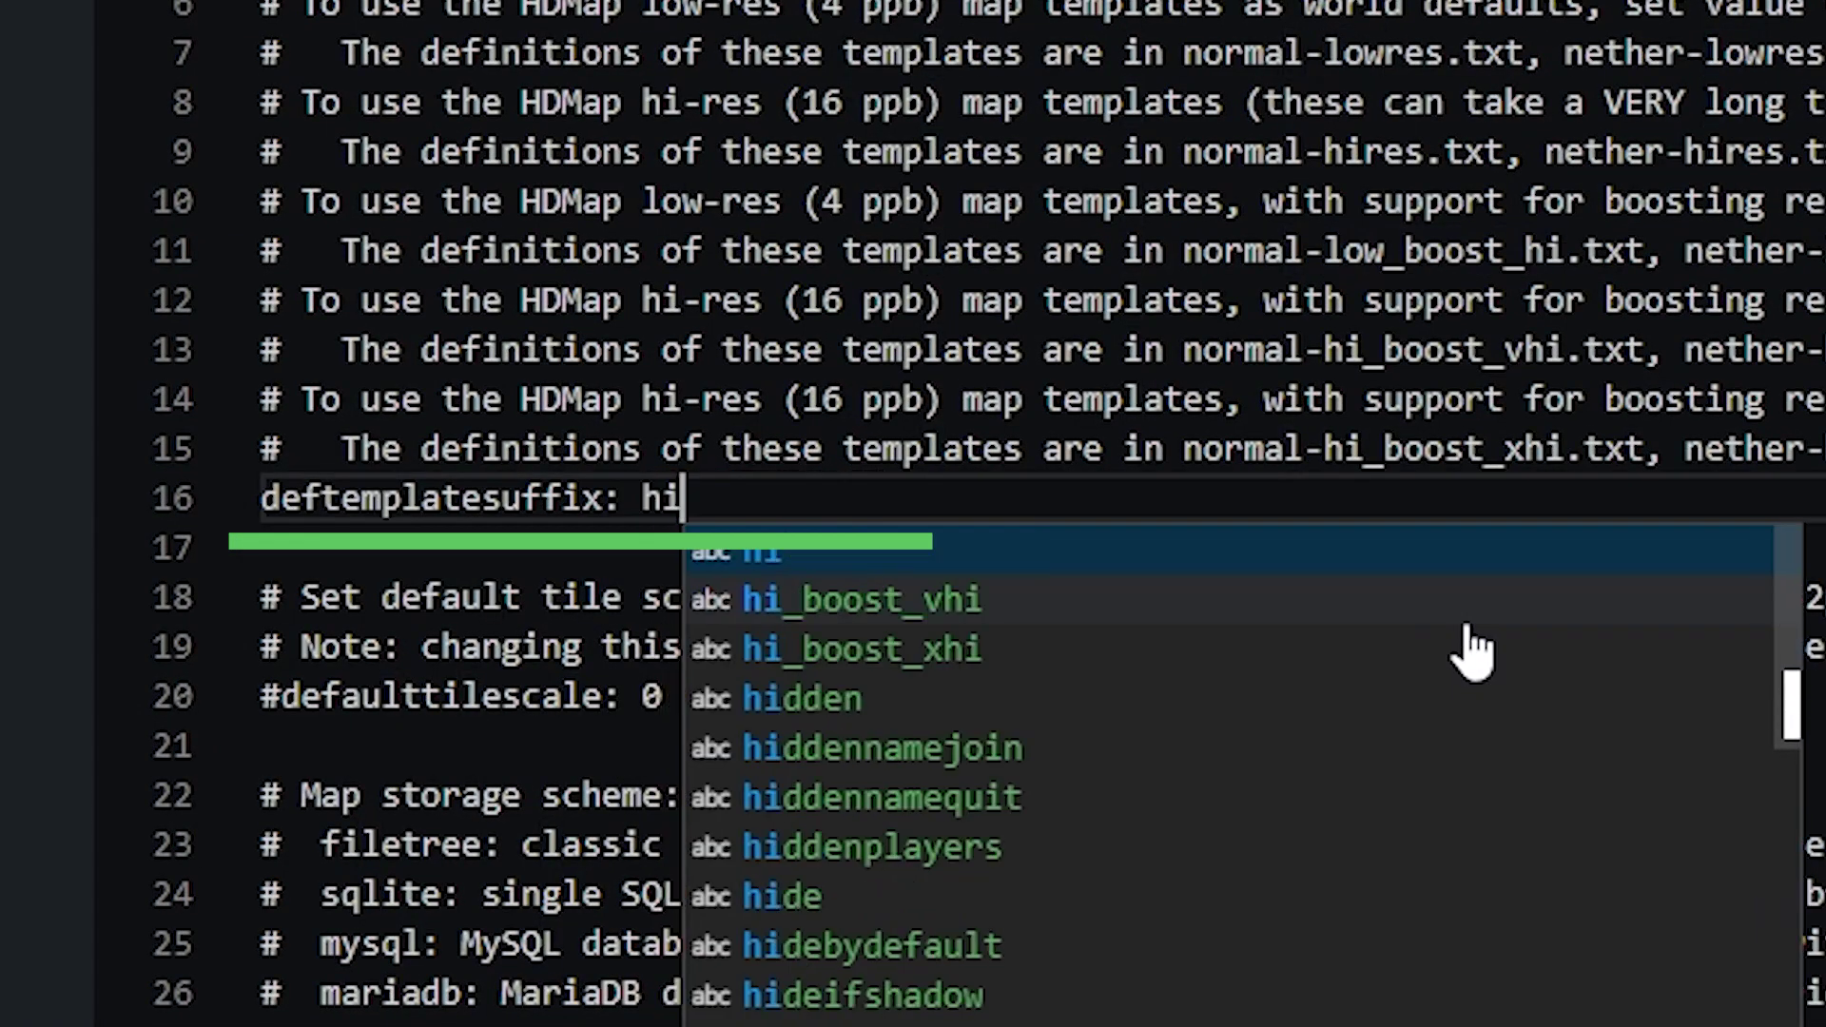
type("es")
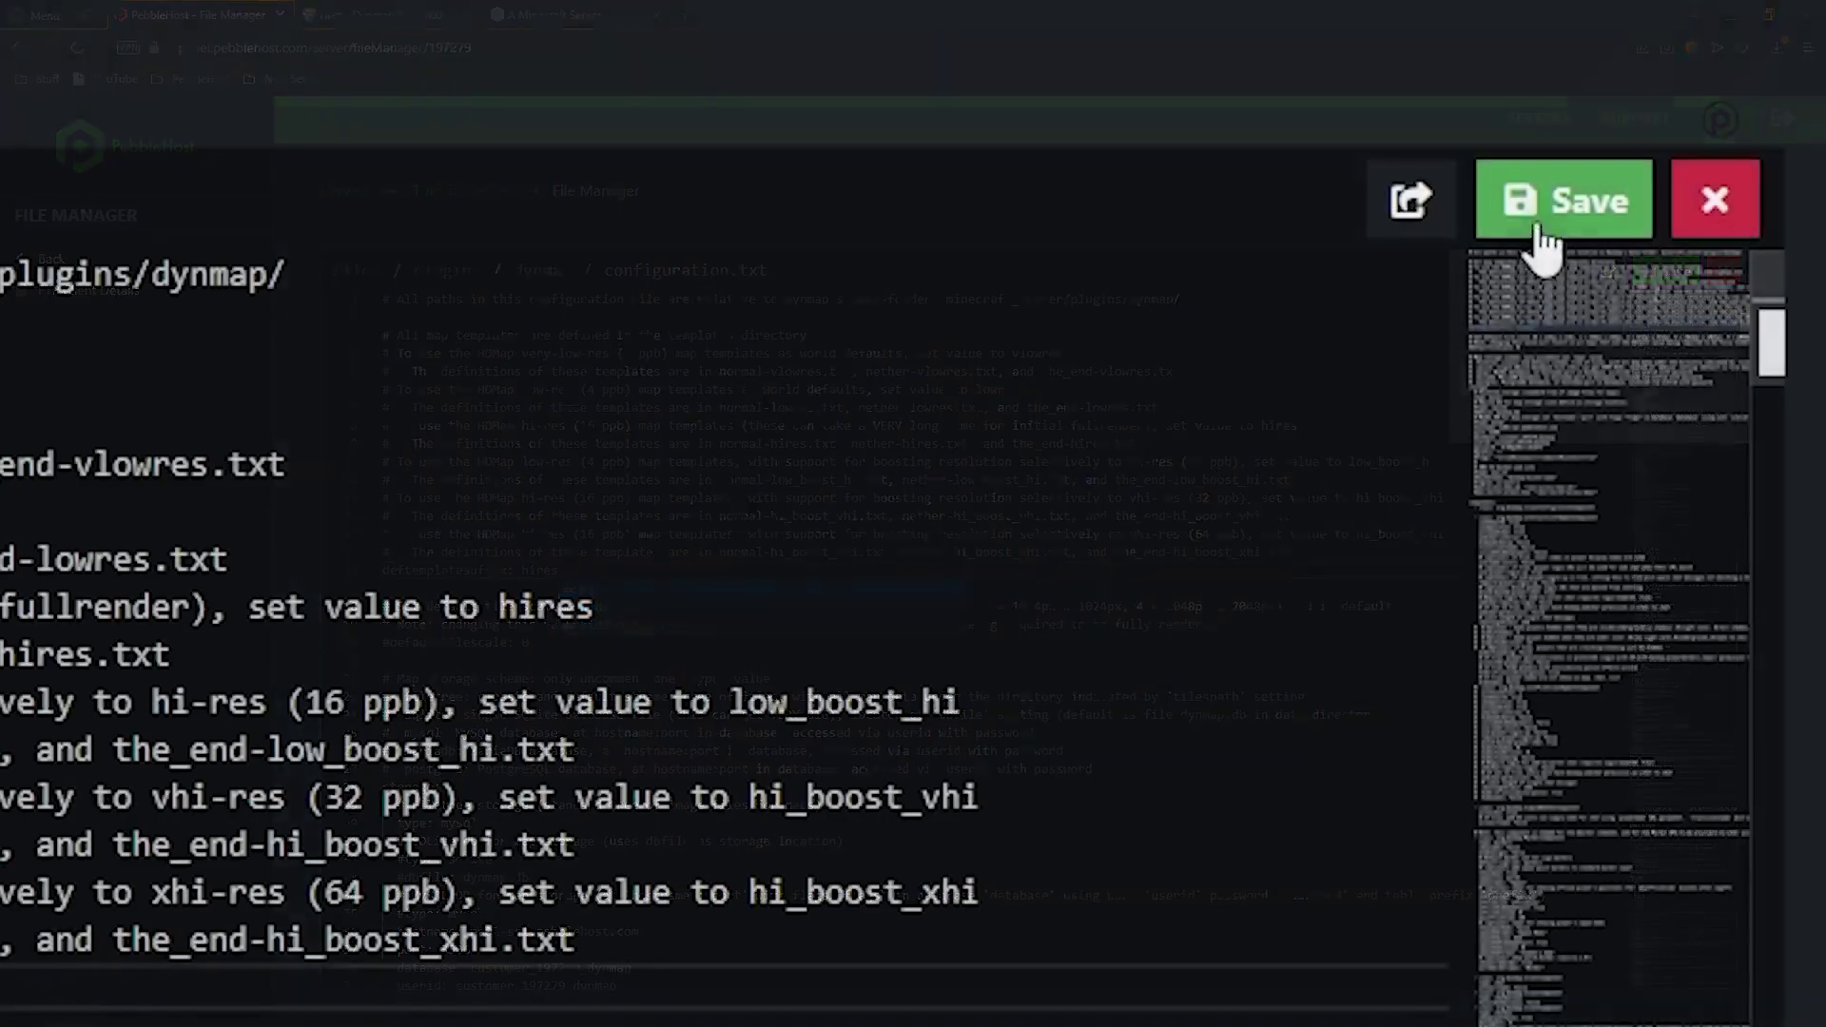
left_click(1662, 276)
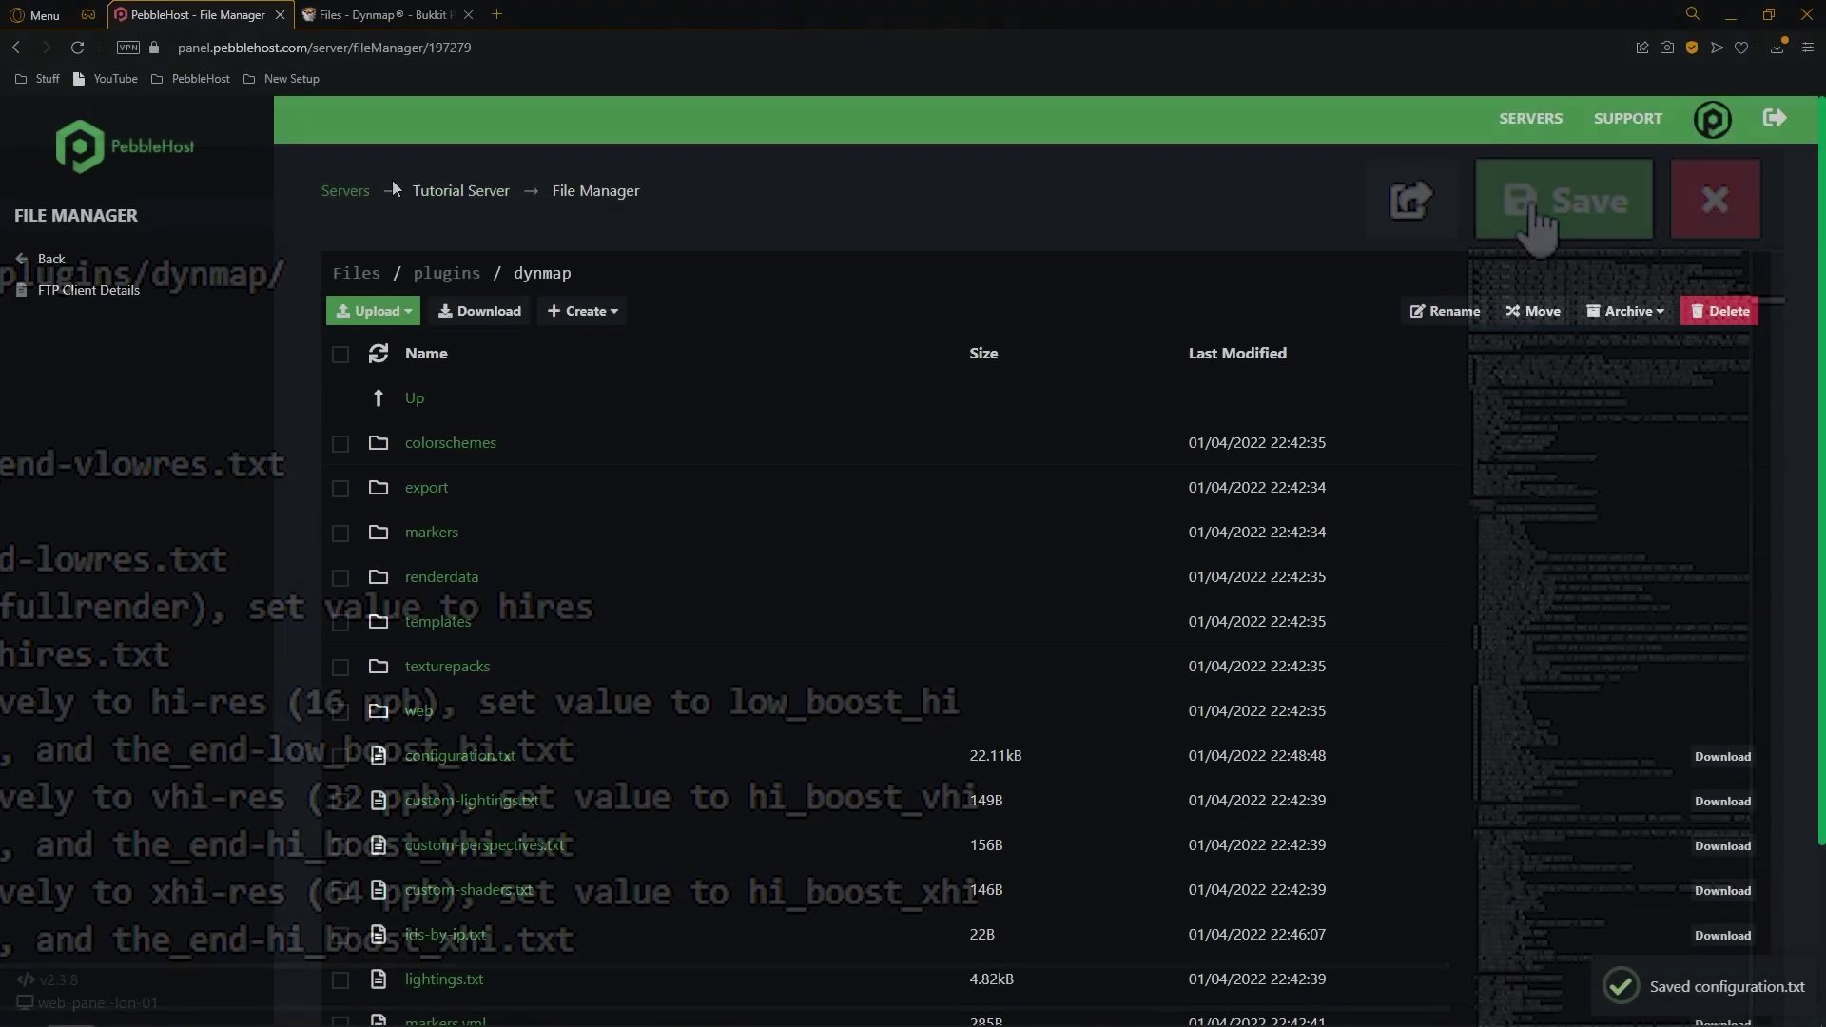
left_click(110, 270)
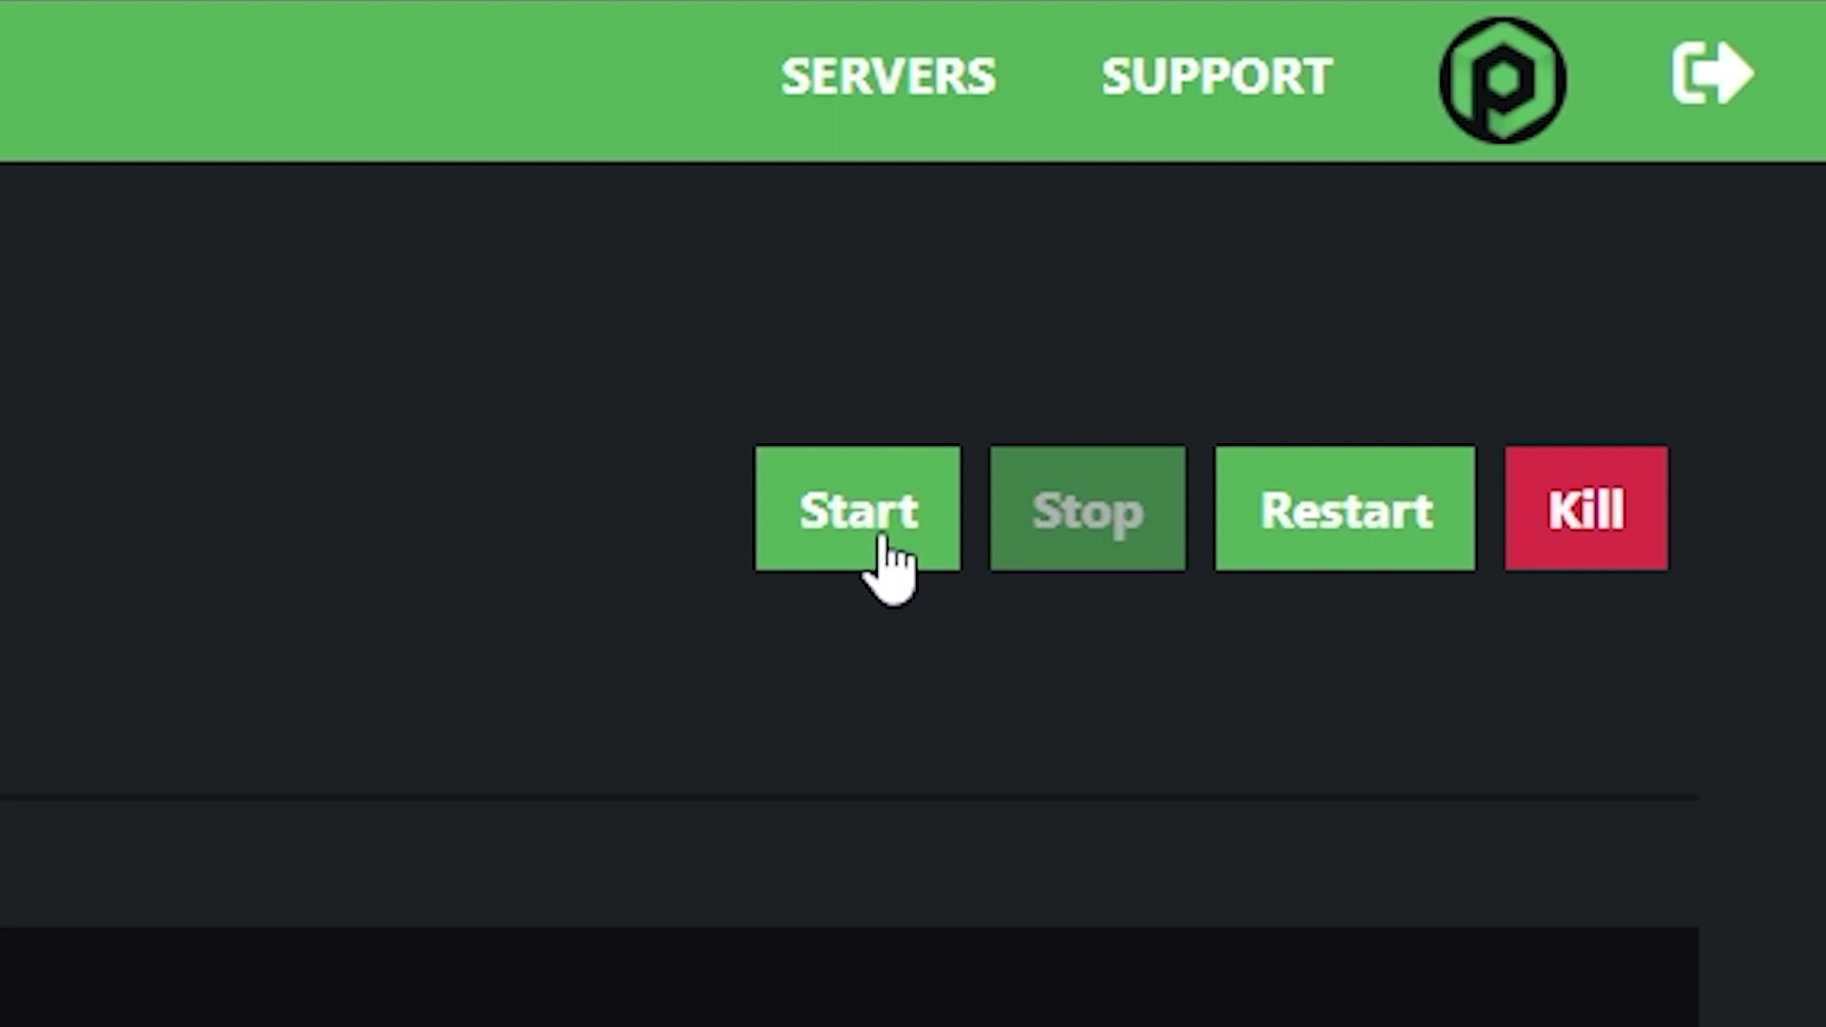
Start the Tutorial Server and open Reverse Proxy from the TOOLS menu.
left_click(879, 540)
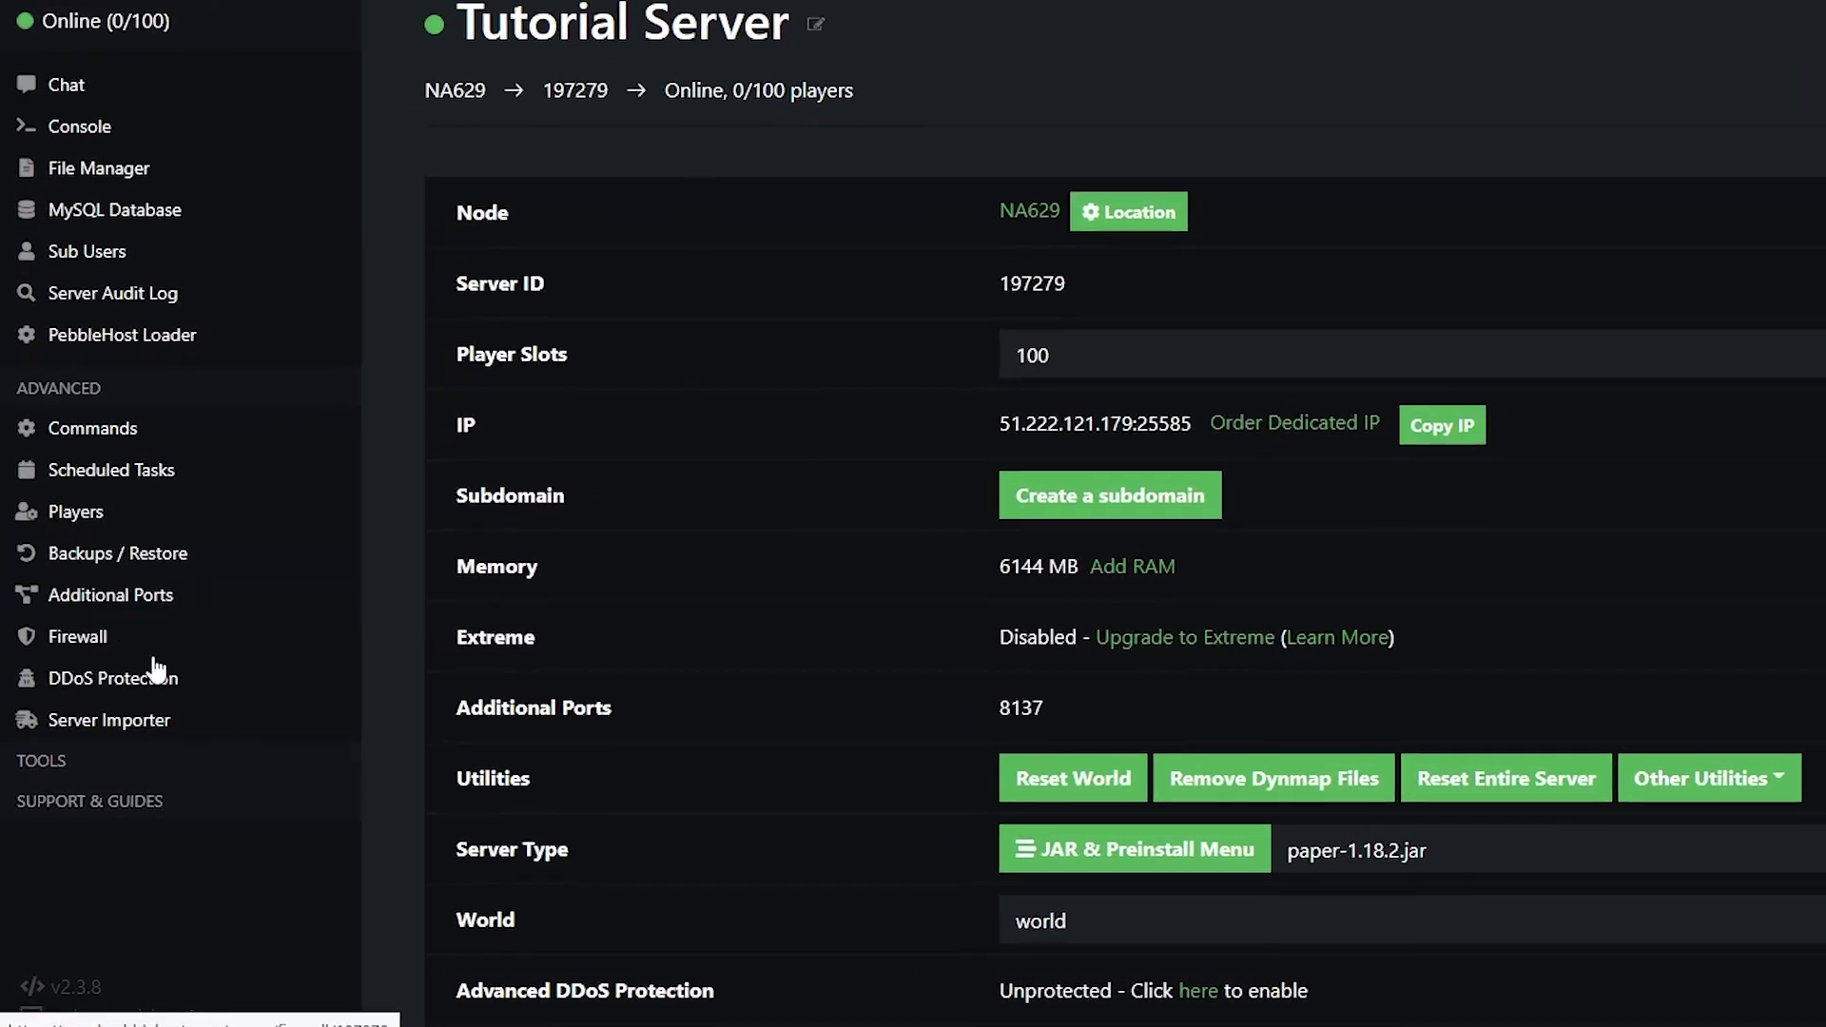
left_click(110, 764)
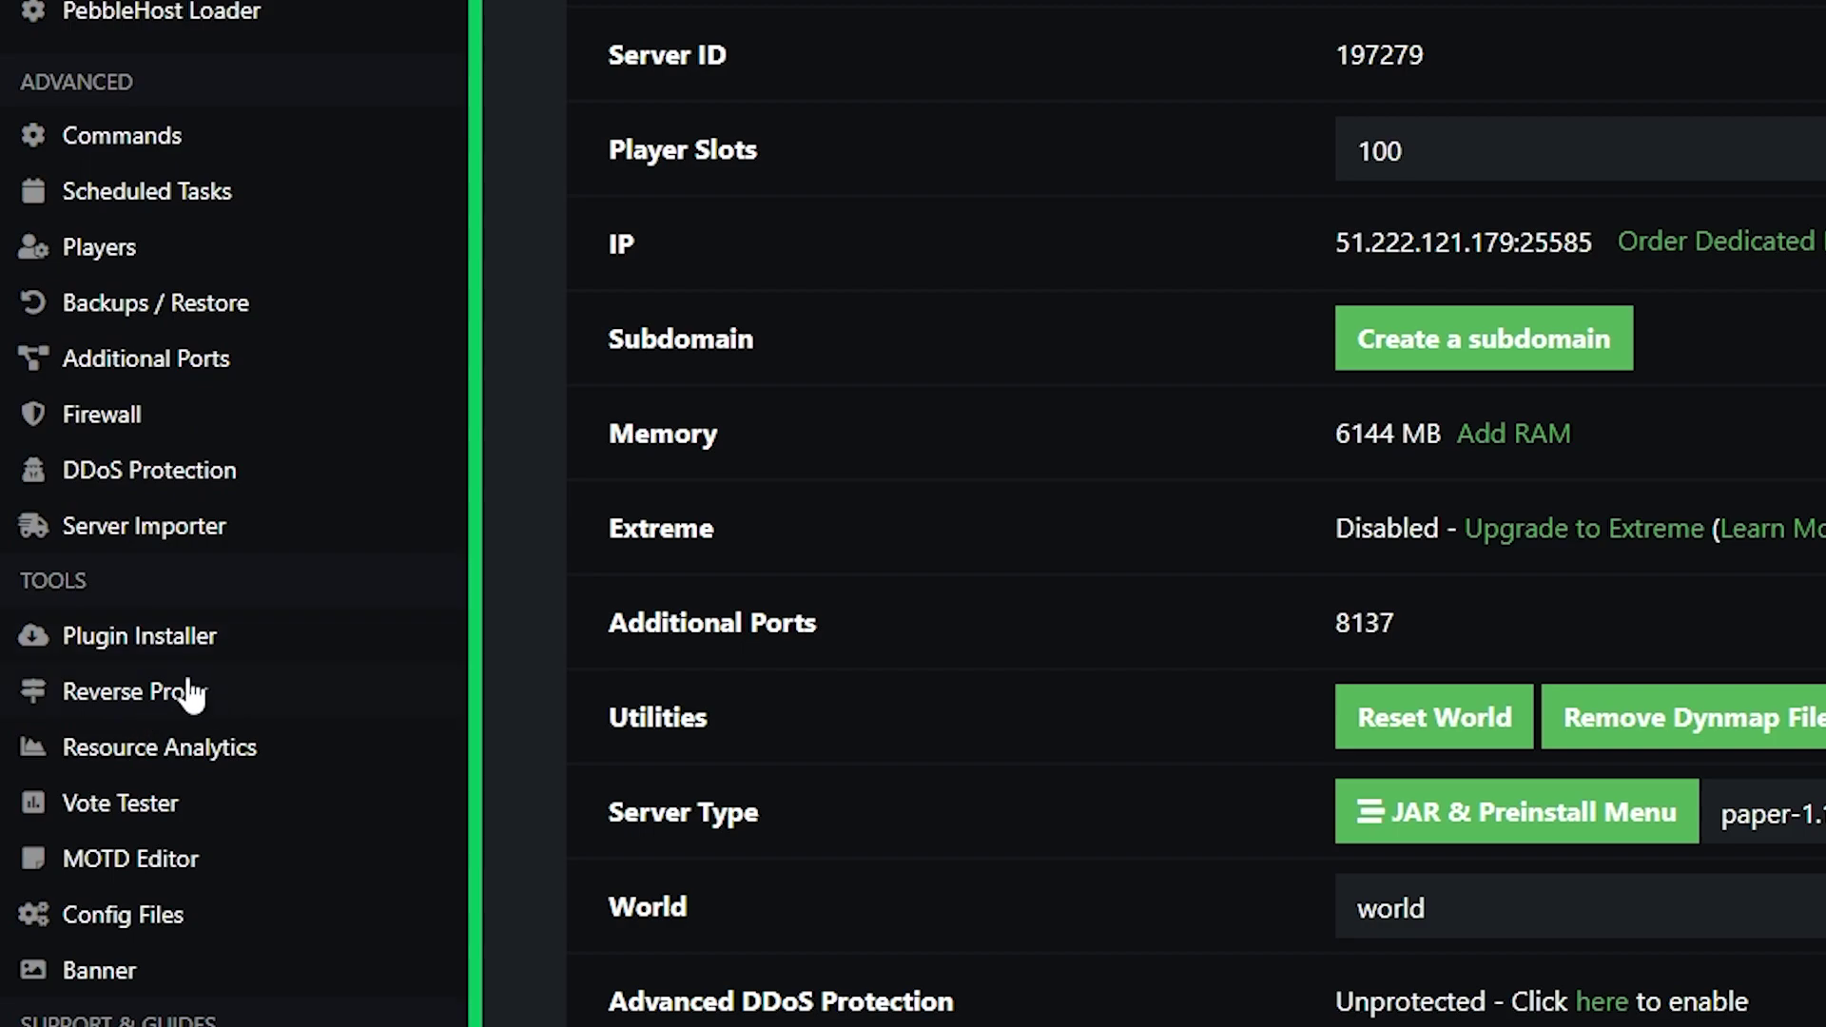
left_click(226, 699)
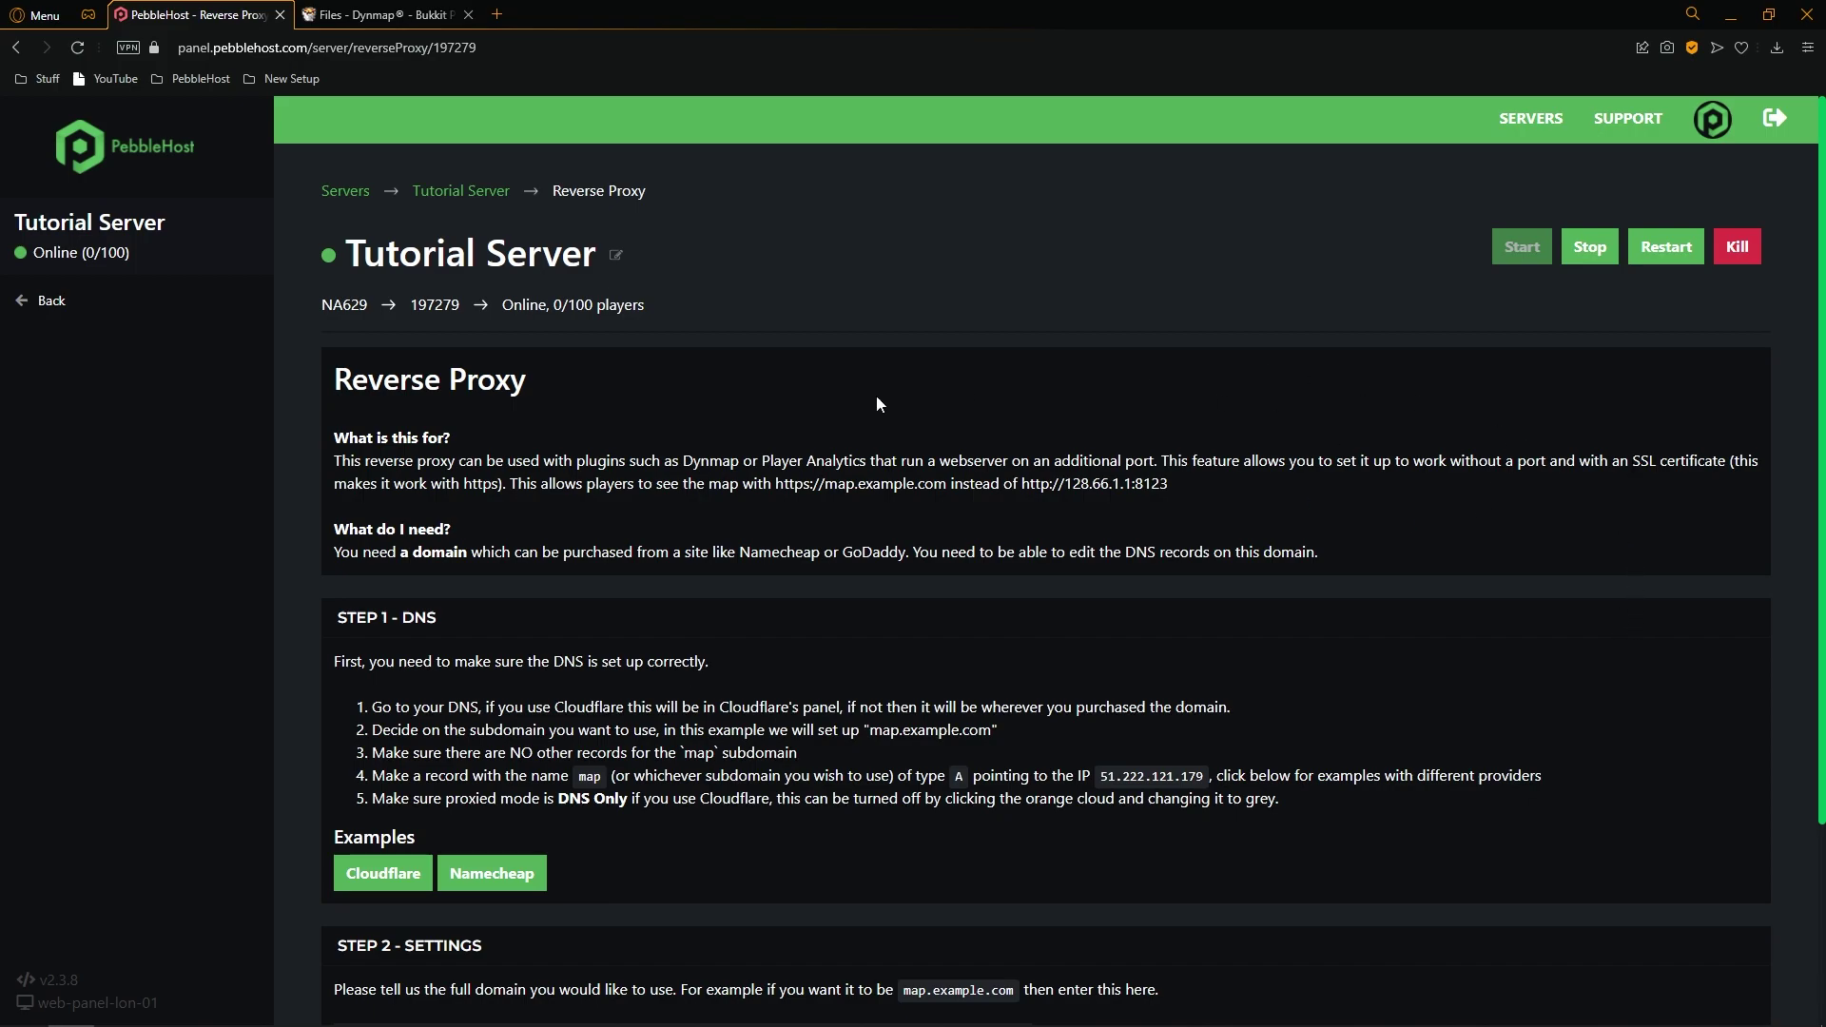
Enter domain youtube.pebble.host, choose port 8137 - Dynmap, and save the reverse proxy.
left_click_drag(462, 483, 502, 483)
left_click(1010, 554)
scroll(939, 456, "down", 2)
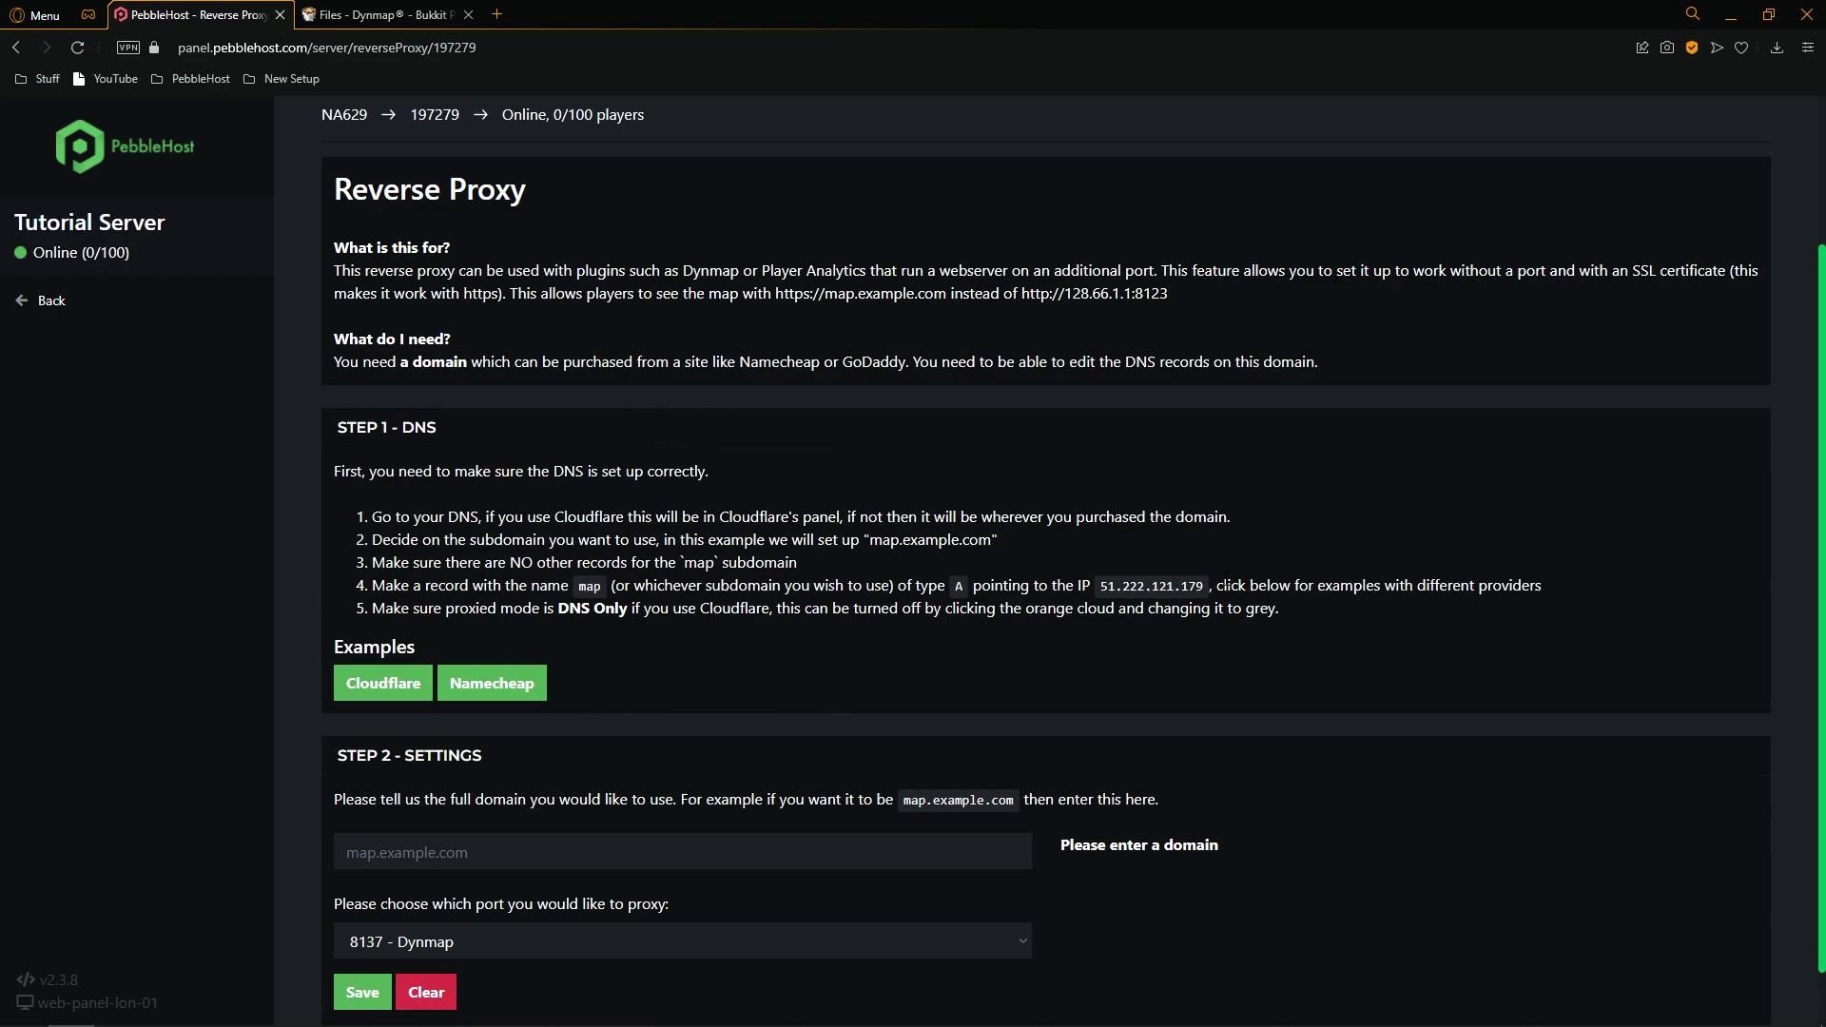
scroll(1046, 563, "down", 1)
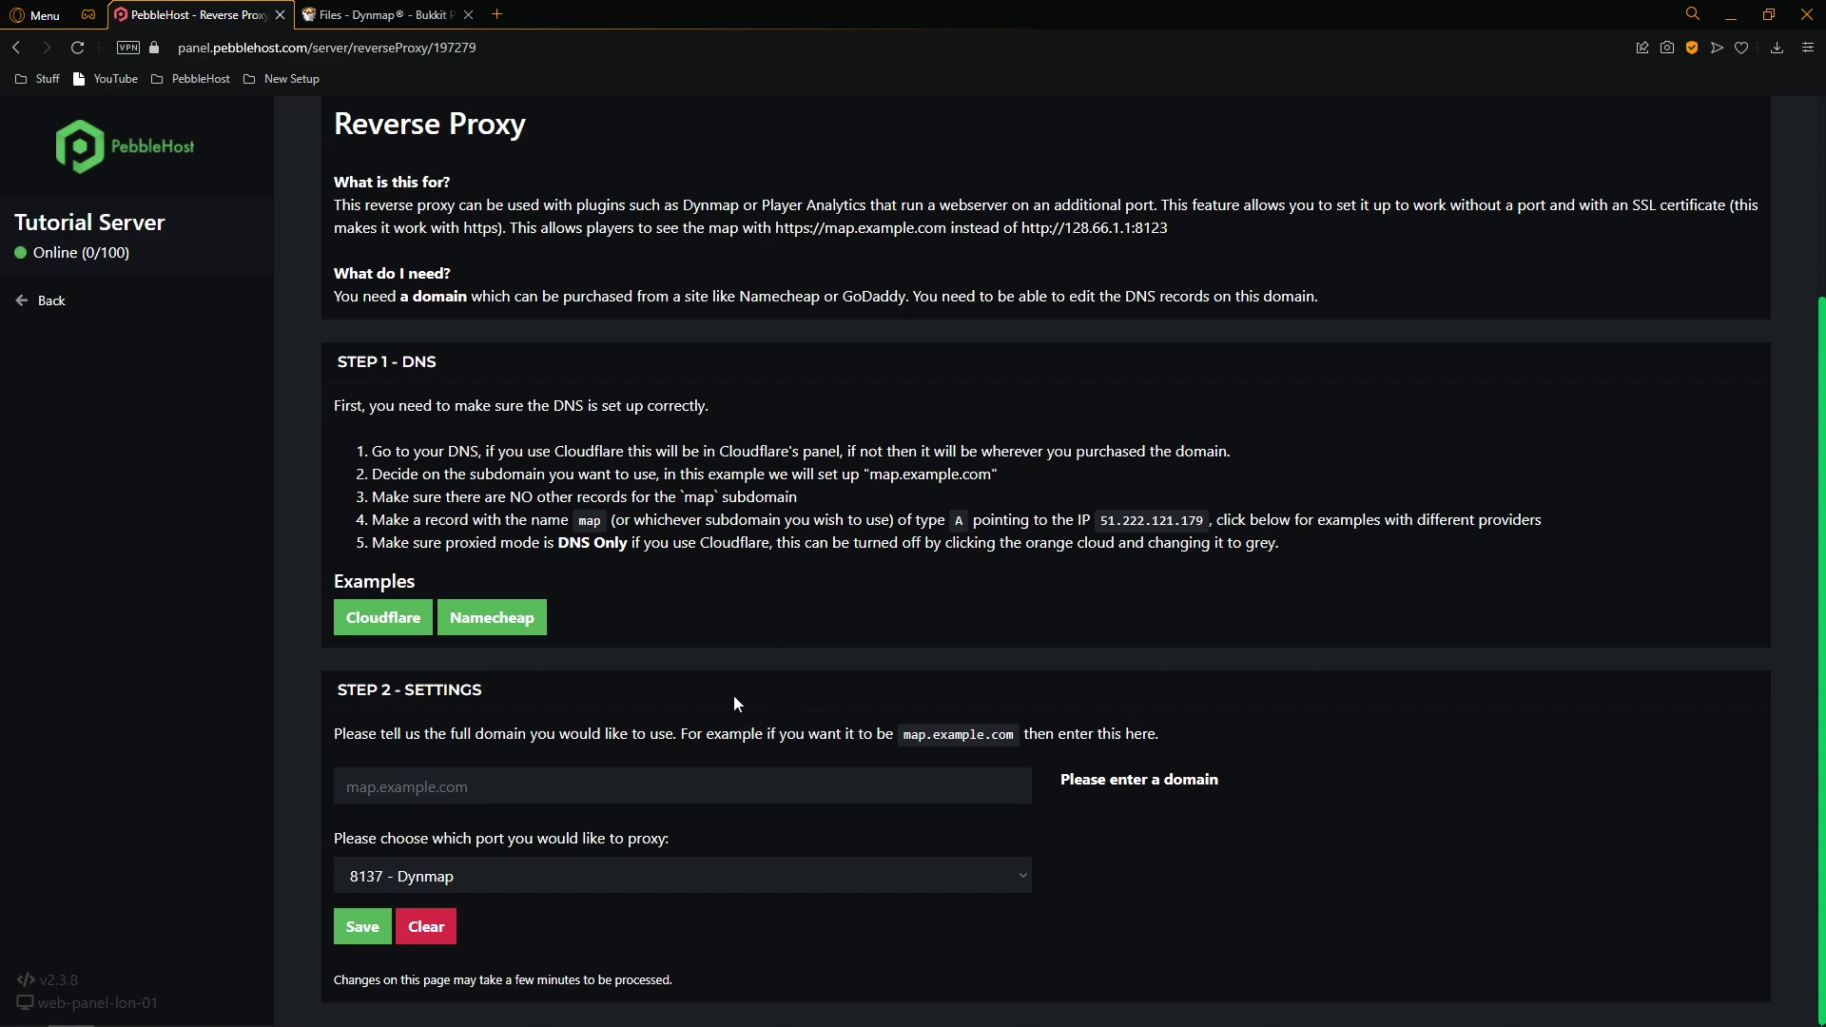
type("youtube.pebble.host")
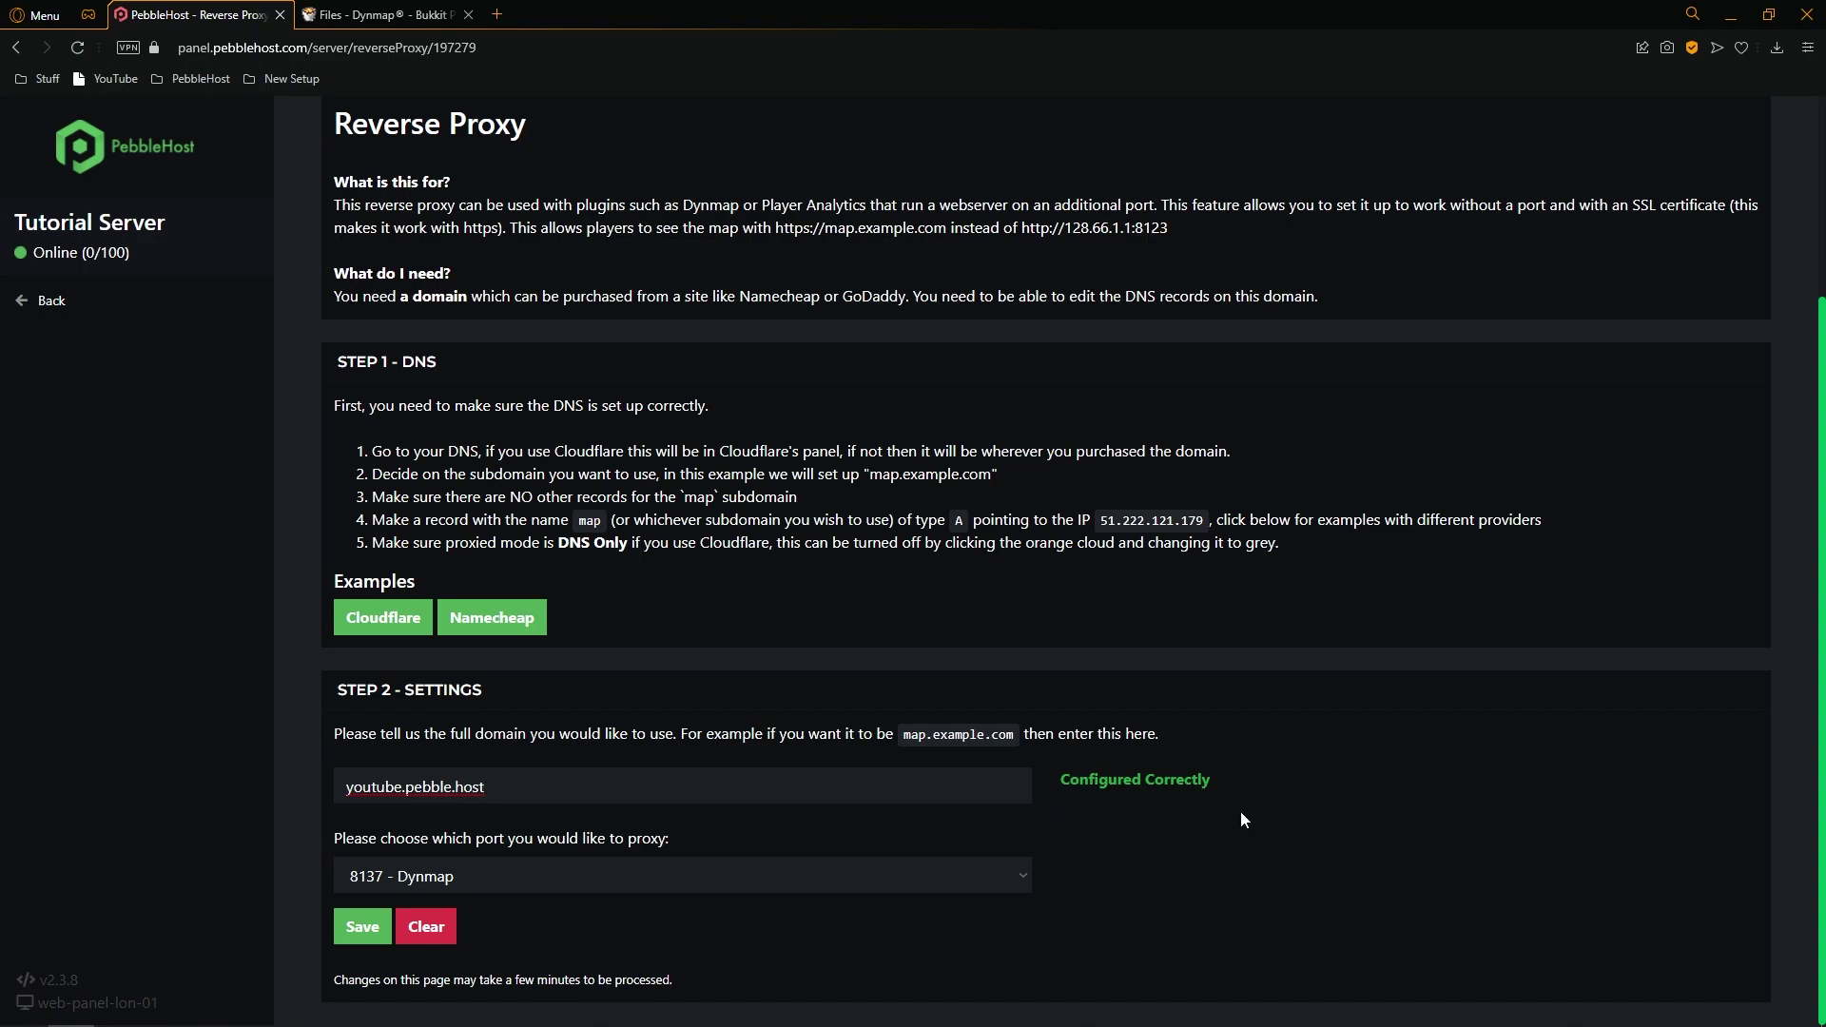
left_click(545, 877)
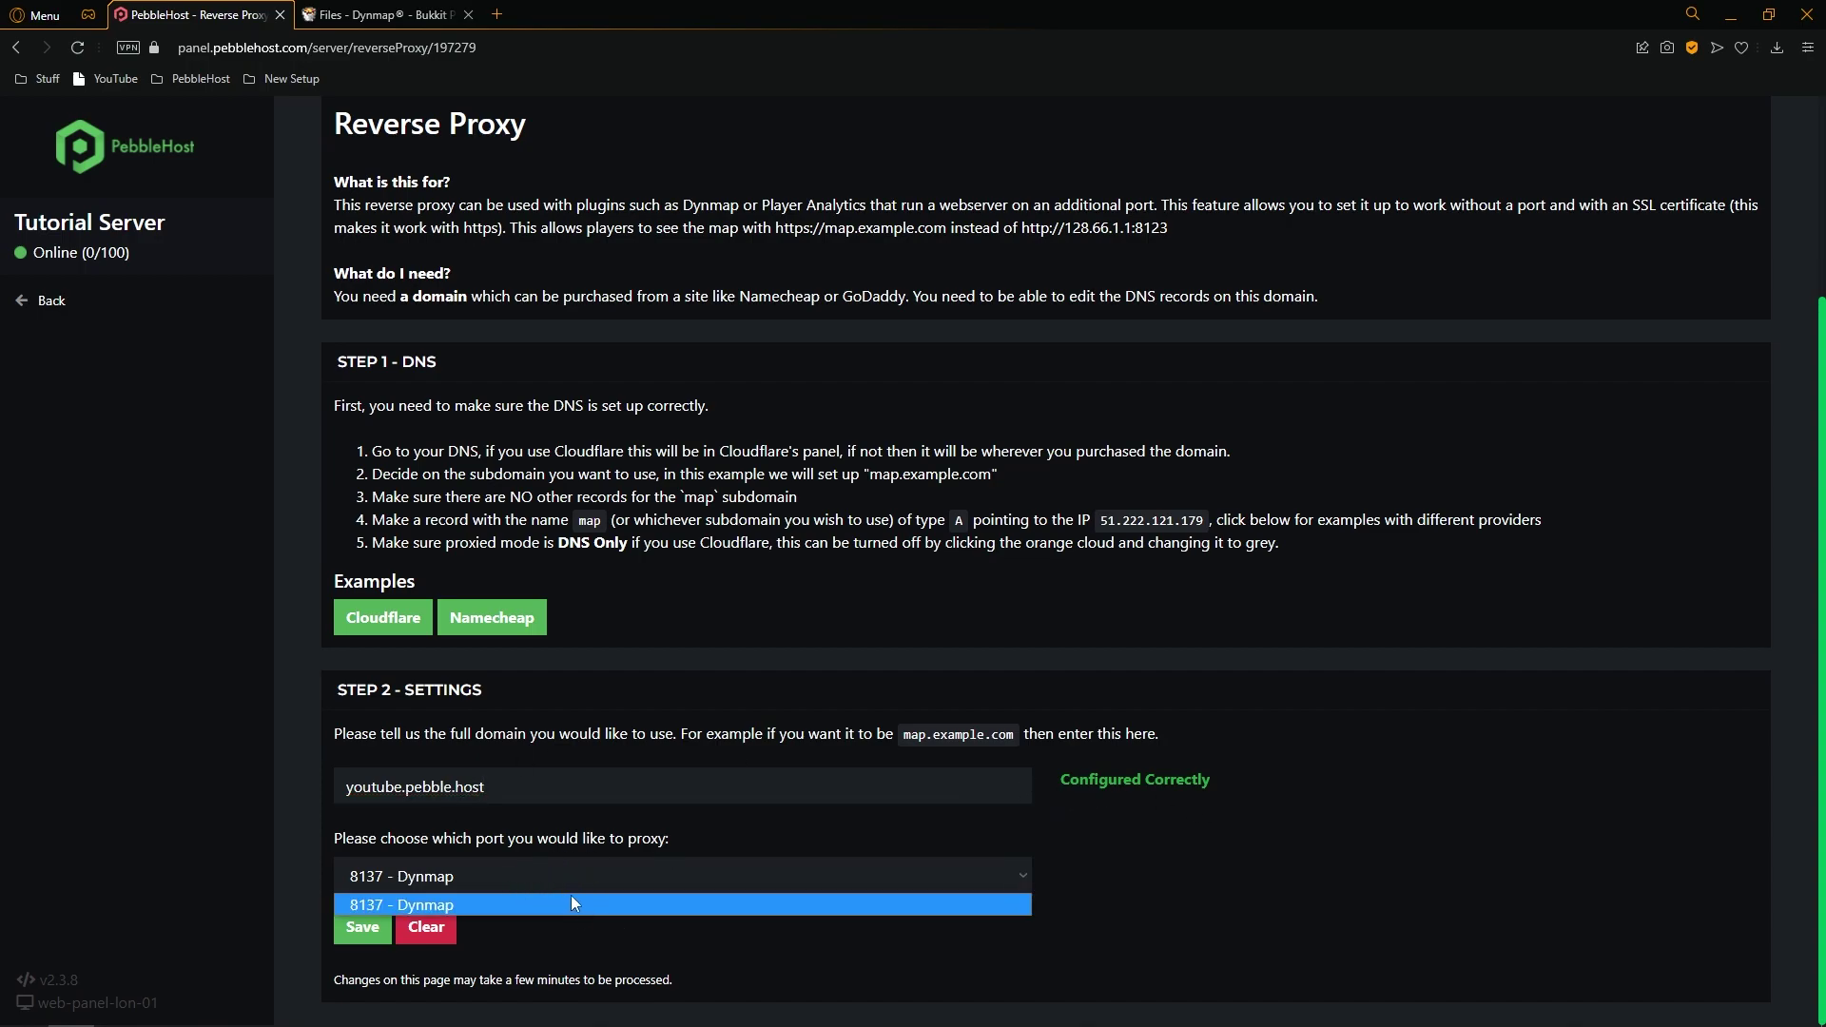
left_click(570, 901)
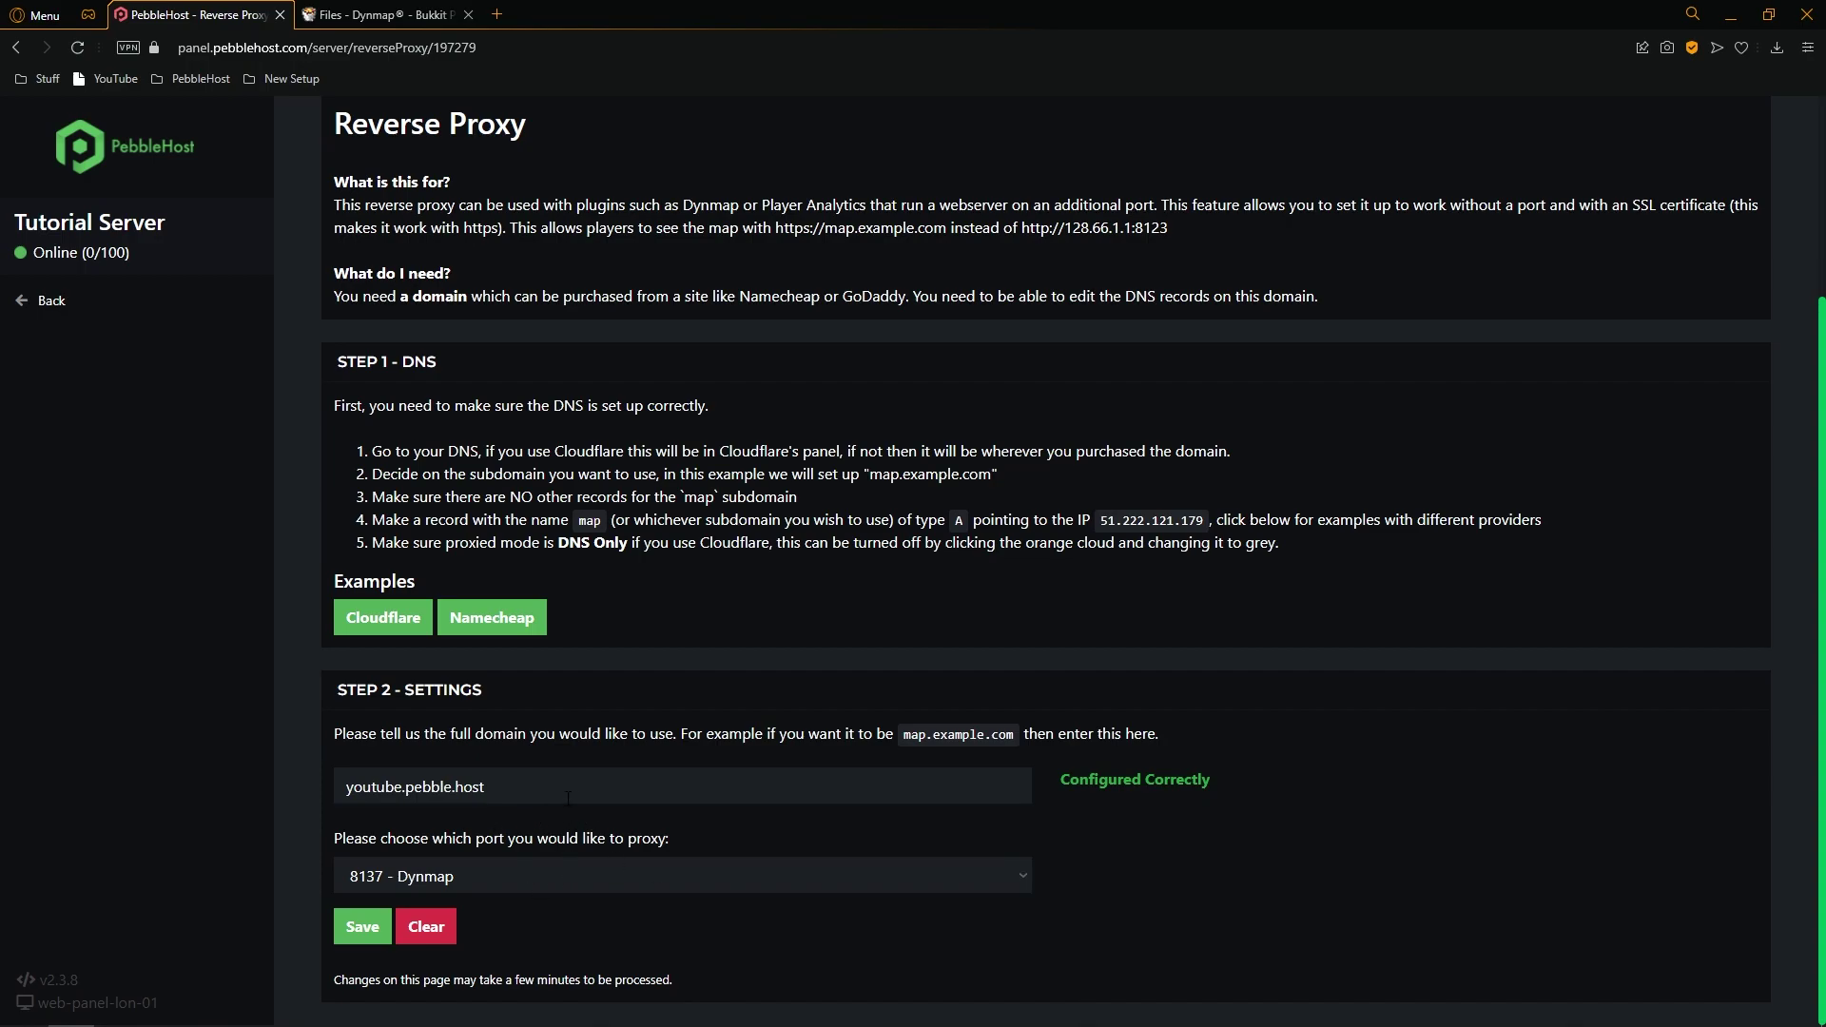
left_click_drag(546, 775, 342, 779)
left_click(368, 935)
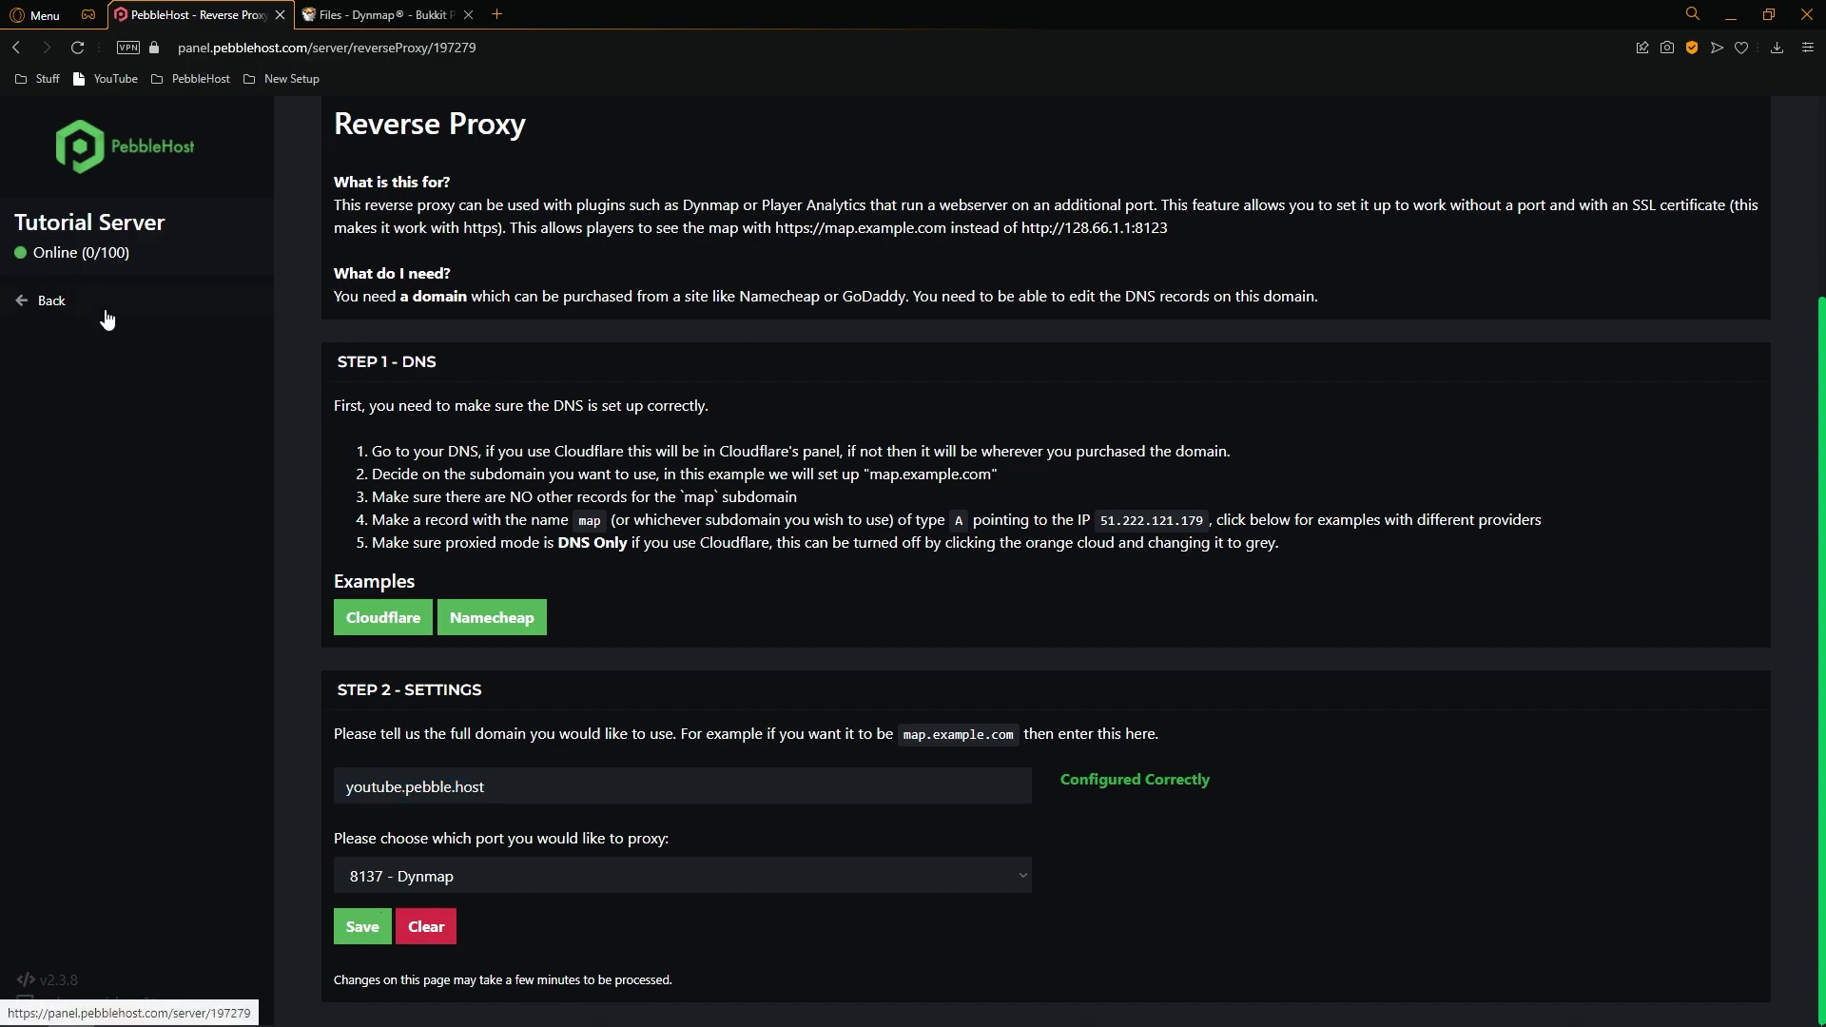
Go back to the overview and load youtube.pebble.host in a new browser tab.
left_click(51, 301)
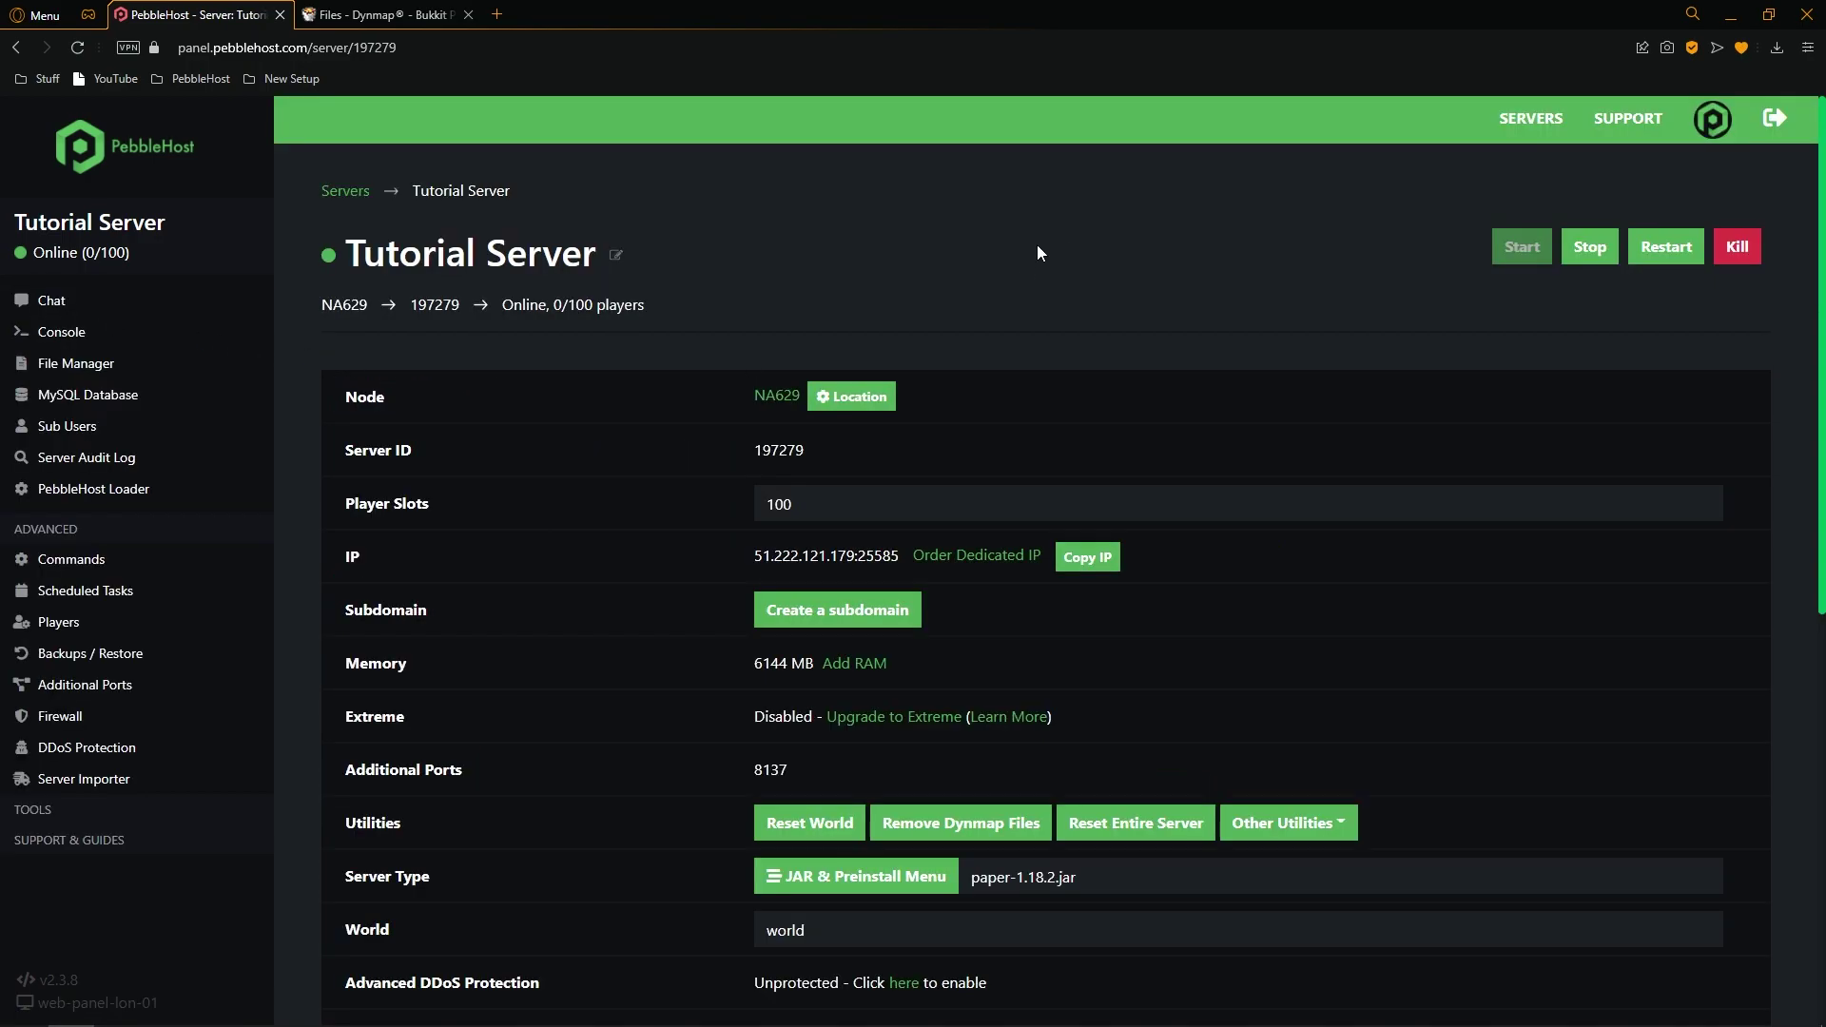
left_click(1666, 249)
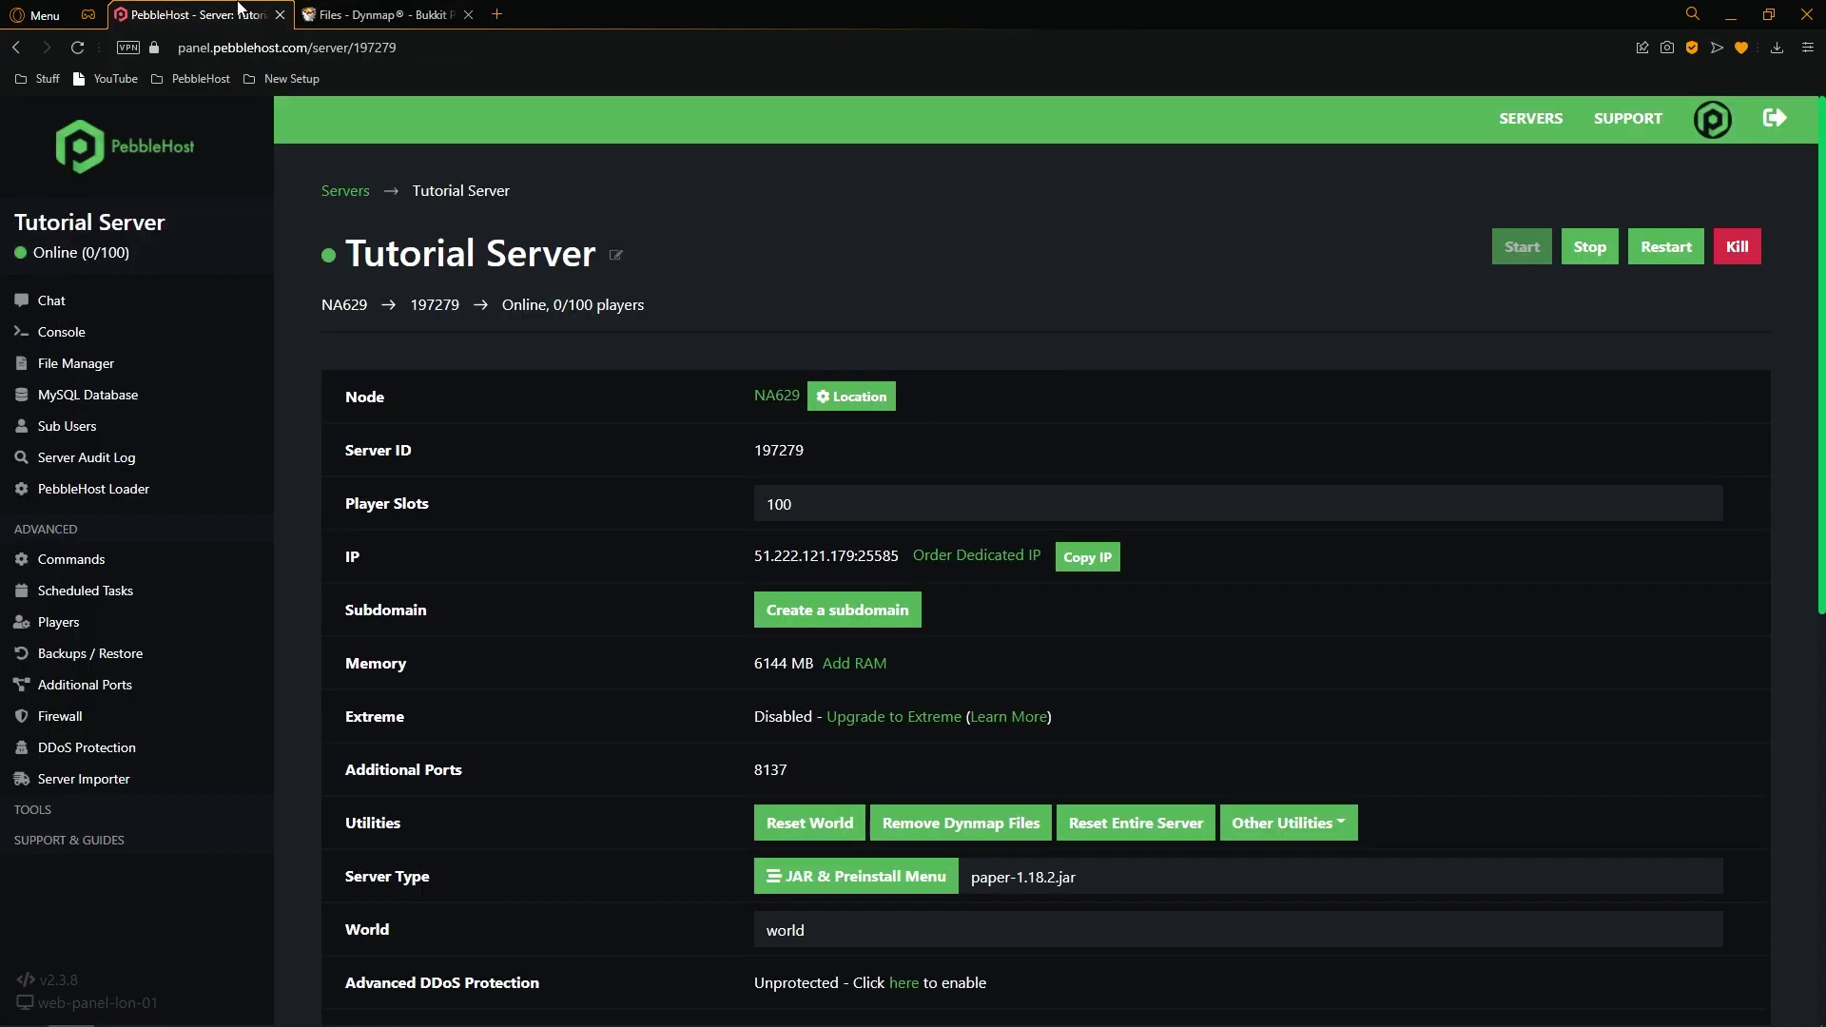
left_click(496, 15)
type("youtube.pebble.host")
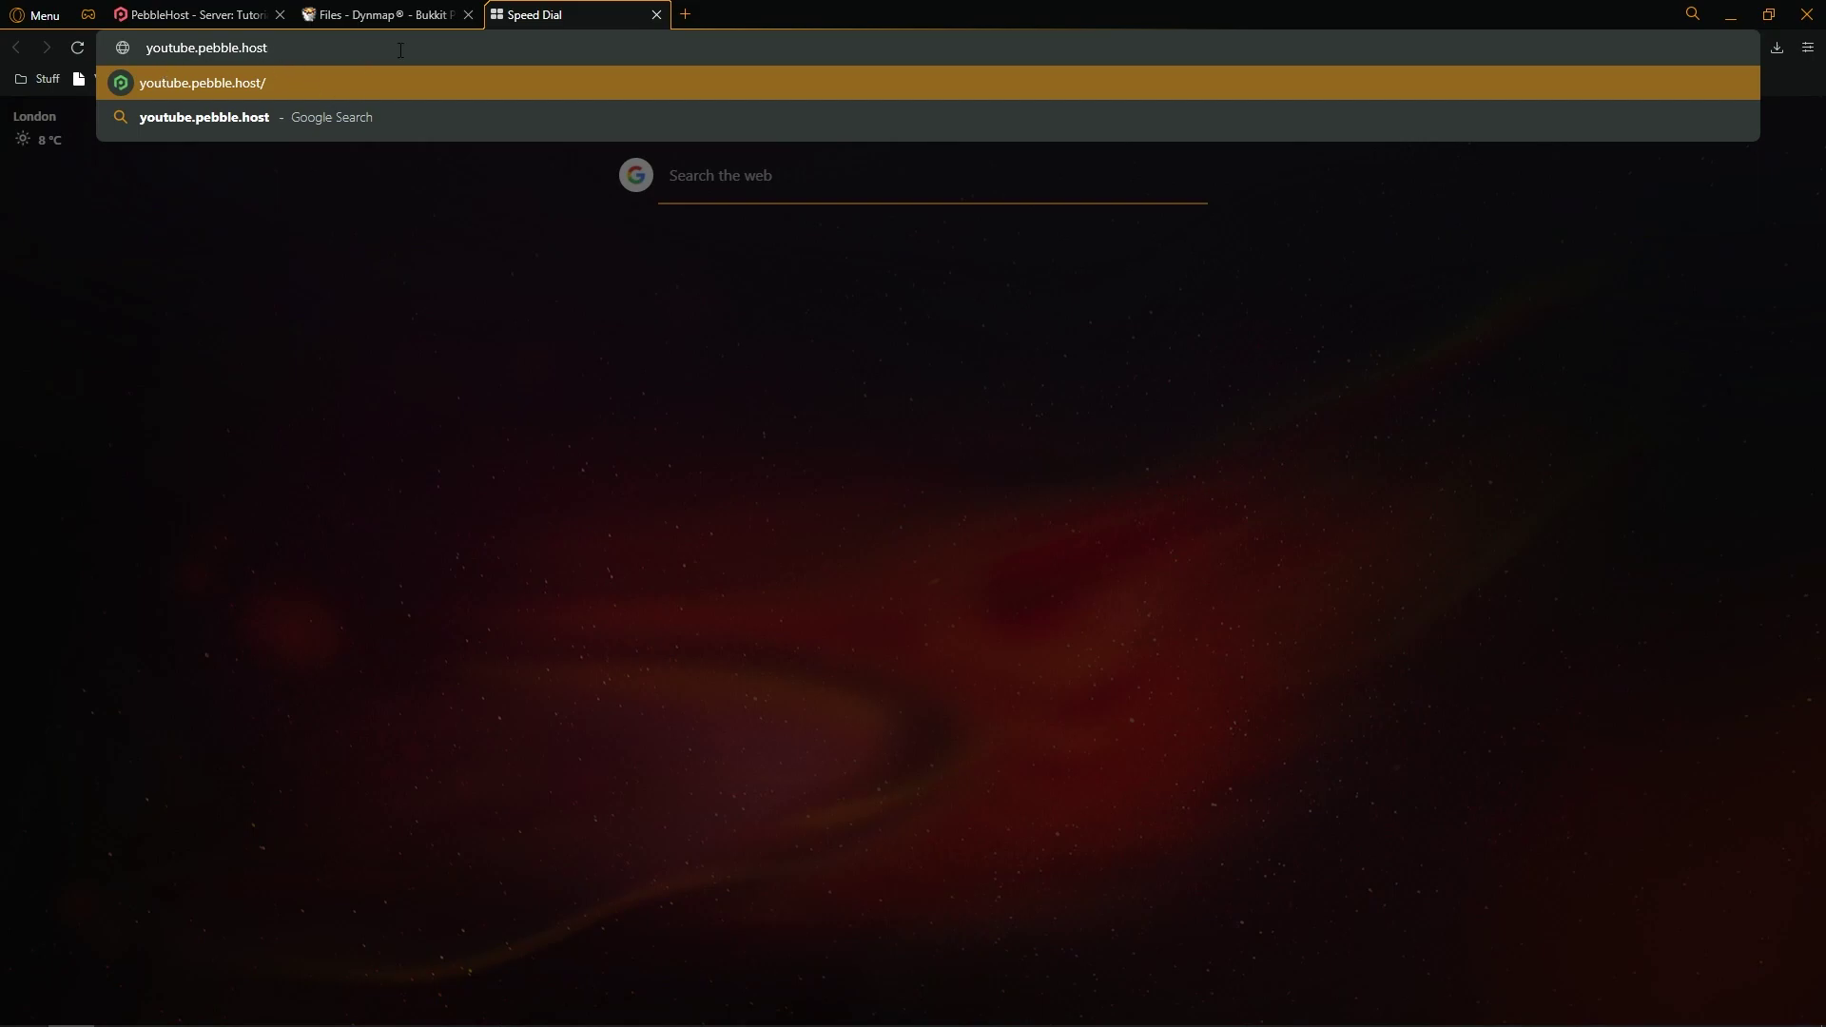
key("Return")
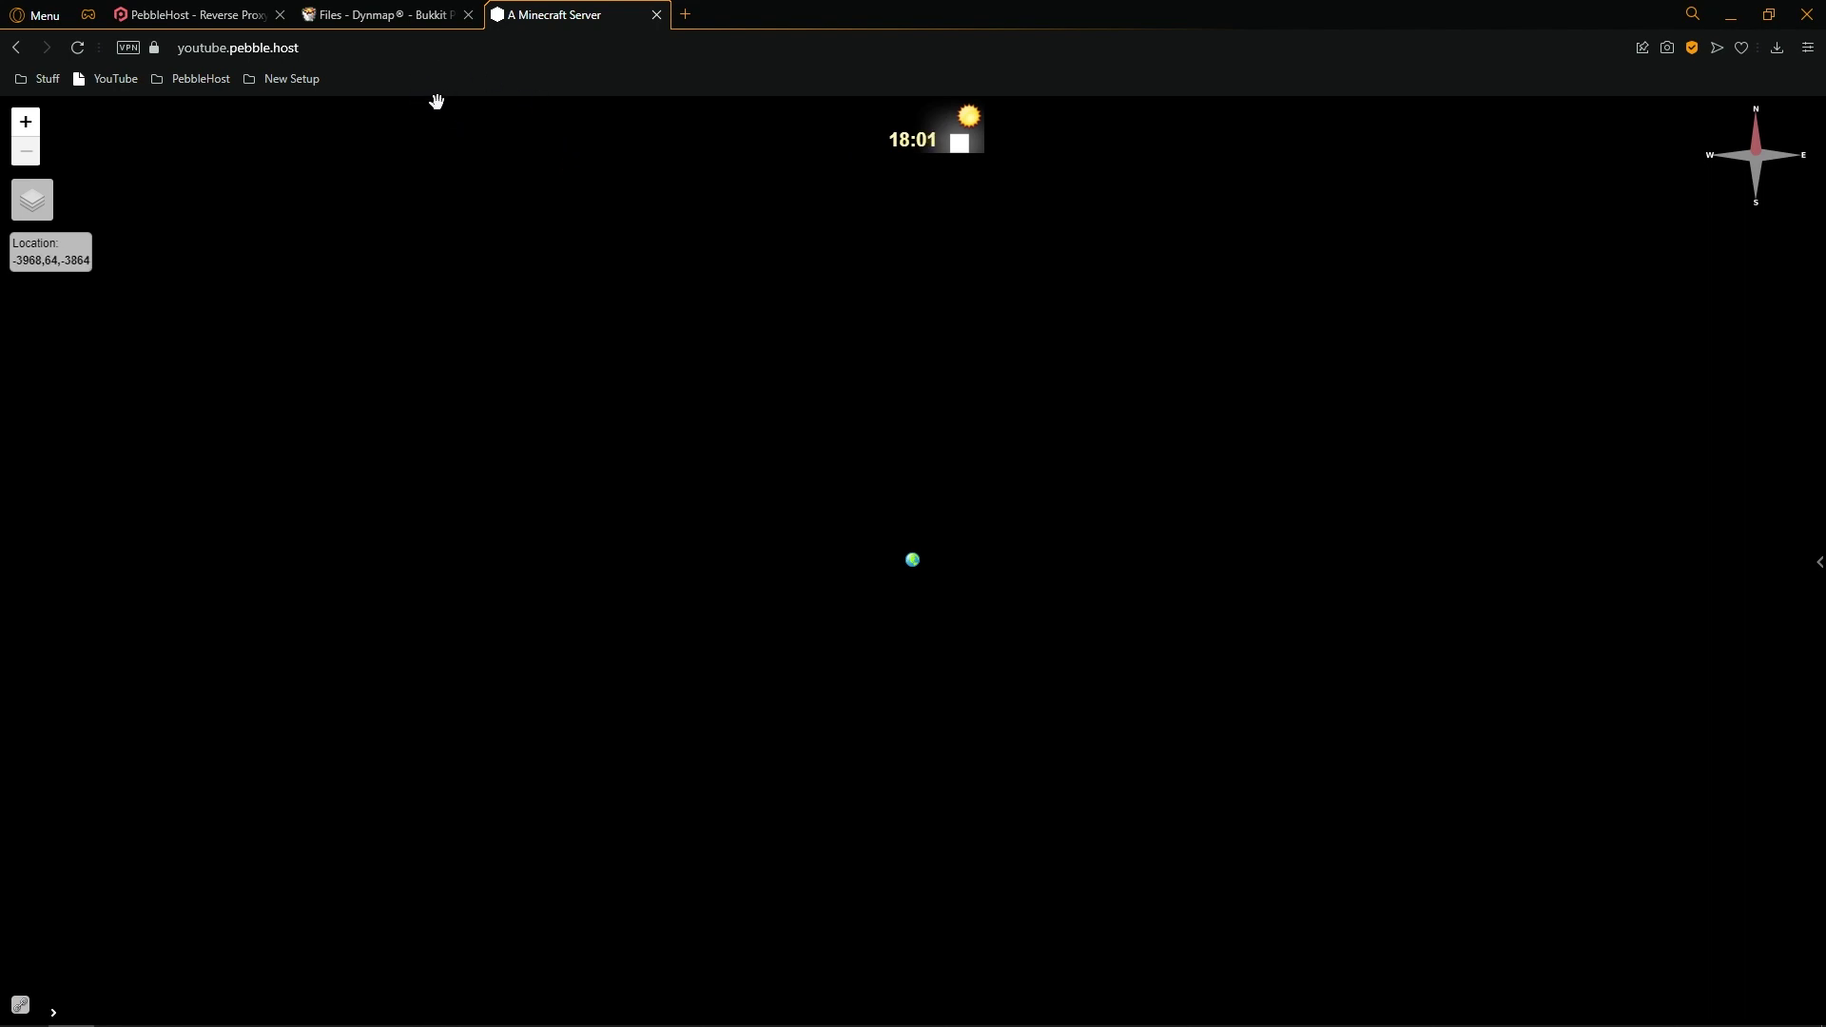
Check the map page's full web address in the address bar, then return to the map.
left_click(512, 57)
key("ctrl+shift+Left")
key("ctrl+shift+Left")
key("ctrl+shift+Left")
key("End")
left_click(864, 265)
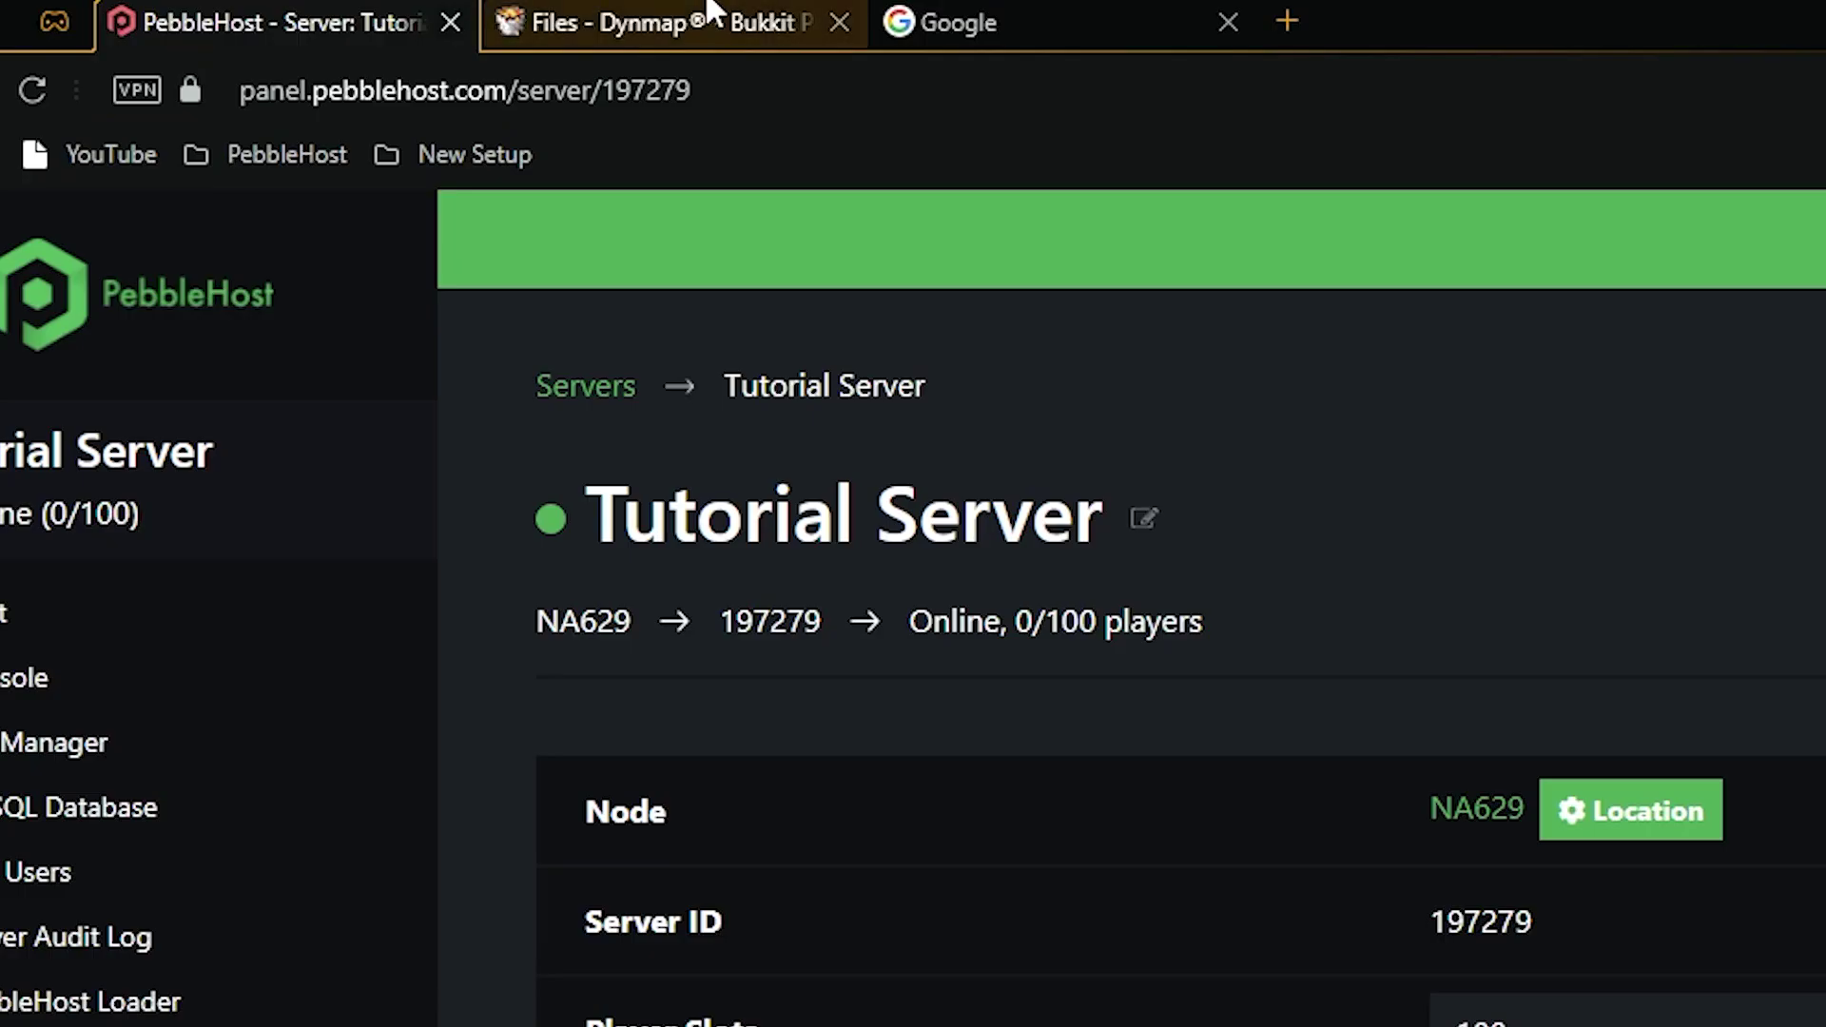
In the Google tab, paste the server address, swap port 25585 for 8137, and open 51.222.121.179:8137.
left_click(990, 14)
left_click(666, 78)
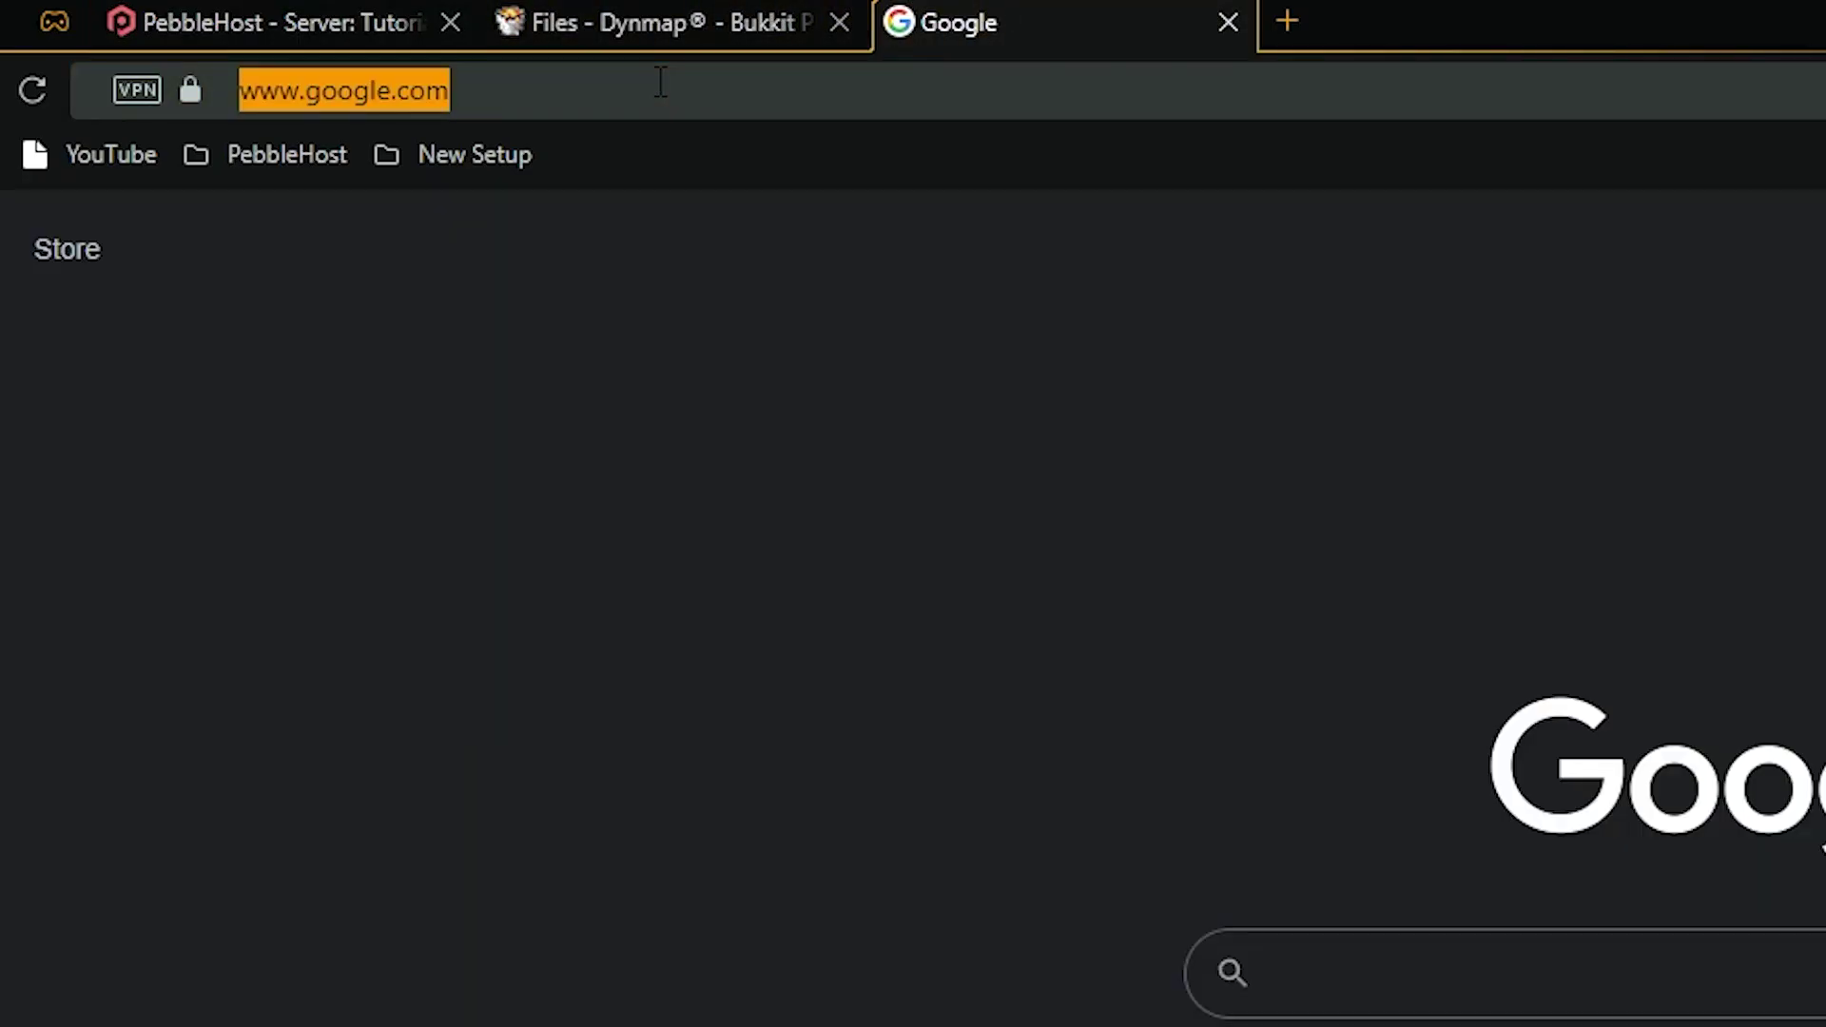
type("51.222.121.179:25585")
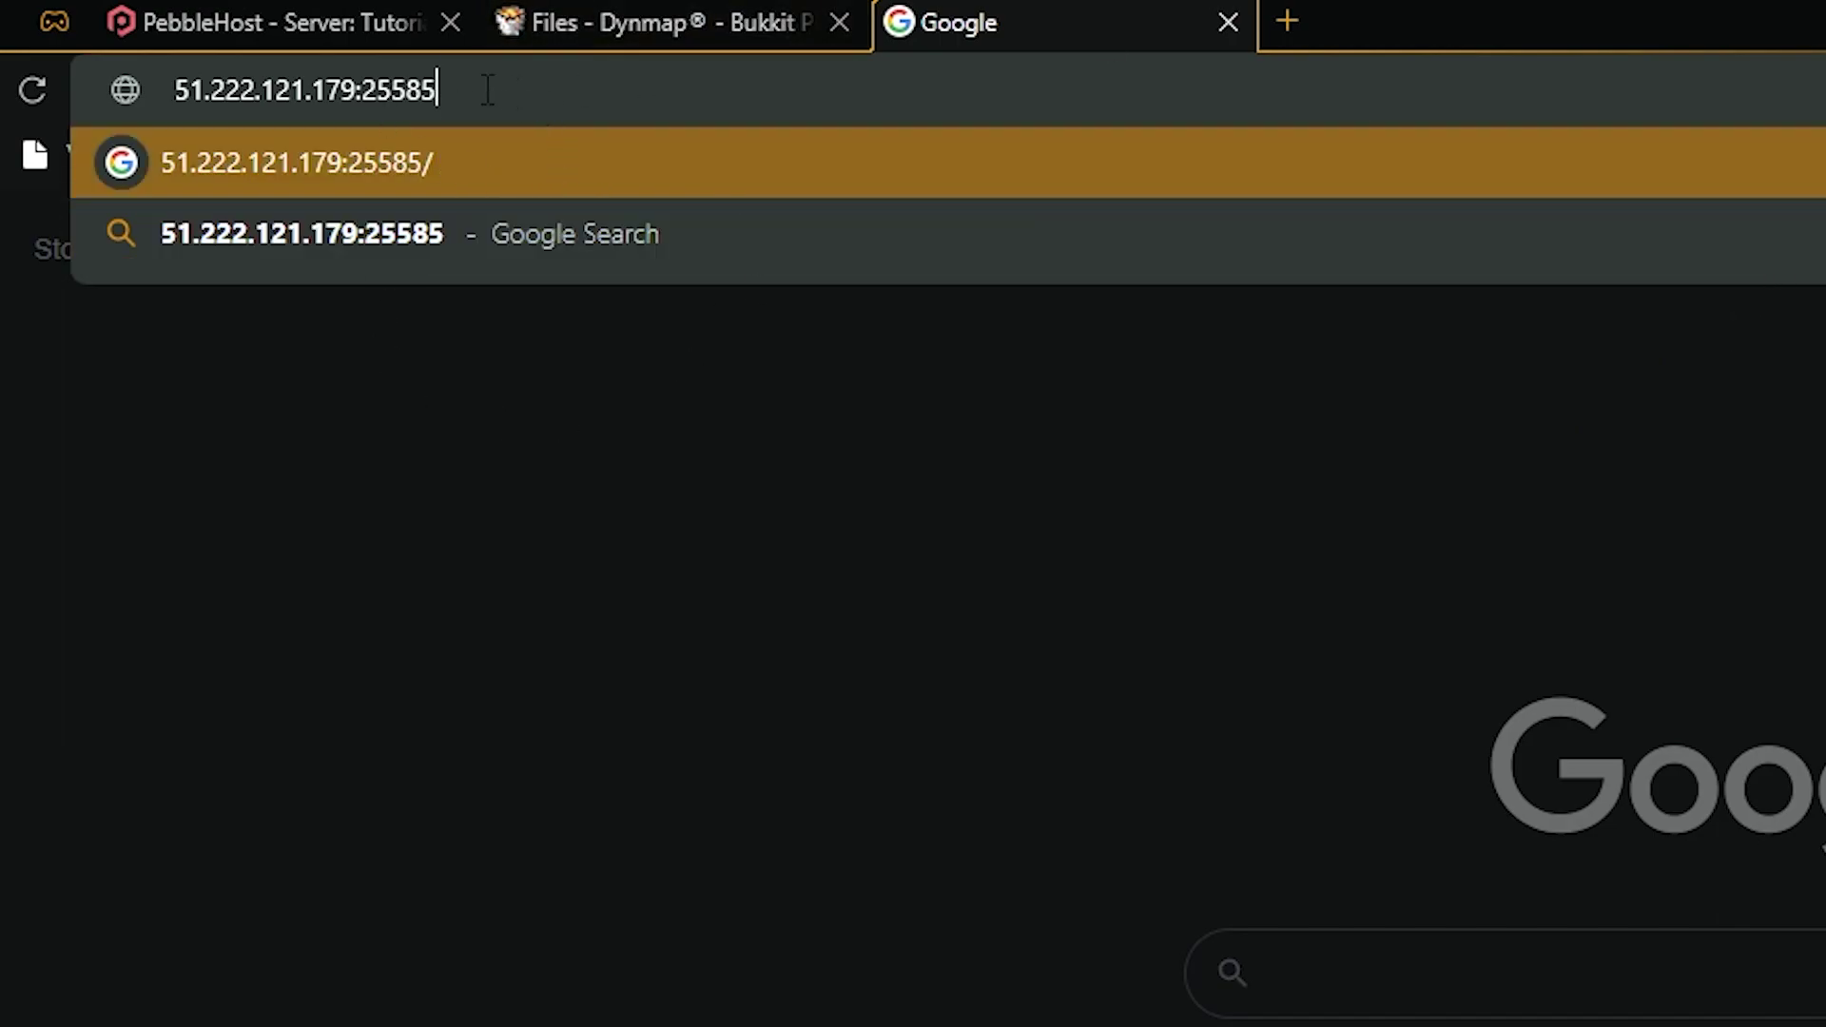
key("shift+Left")
key("shift+Left")
key("shift+Left")
key("shift+Left")
key("shift+Left")
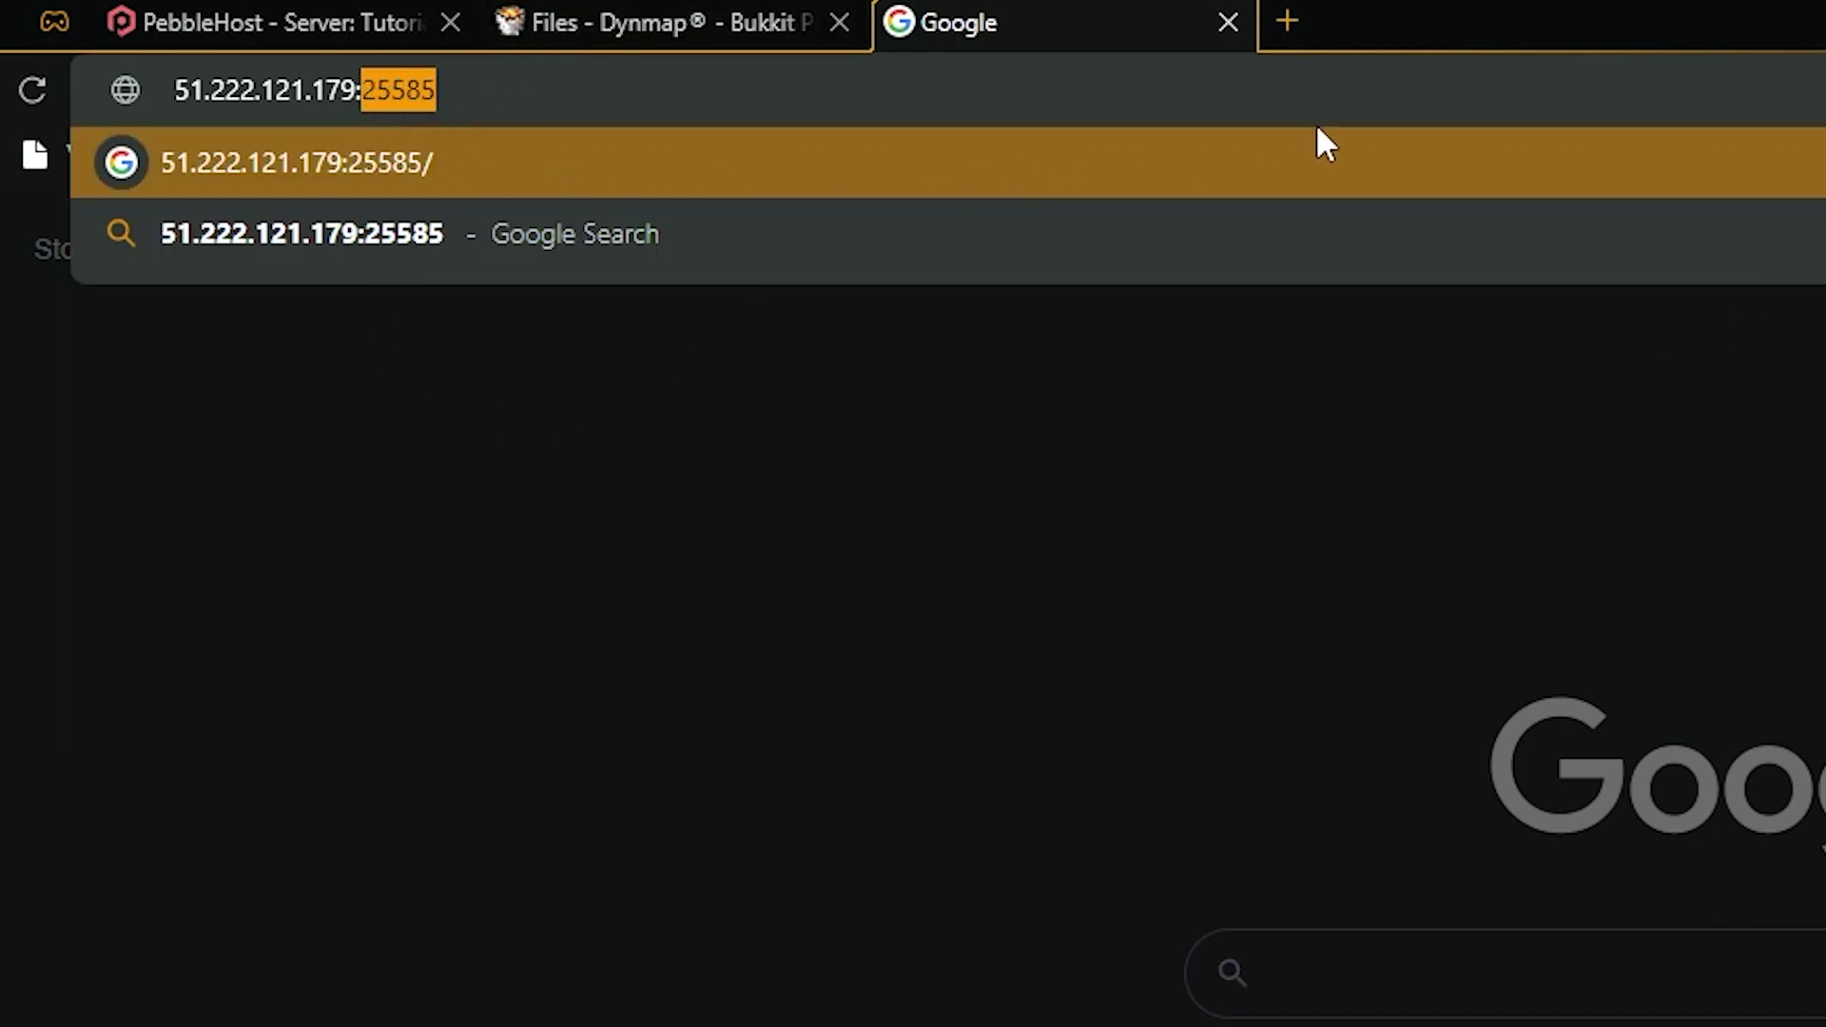
key("BackSpace")
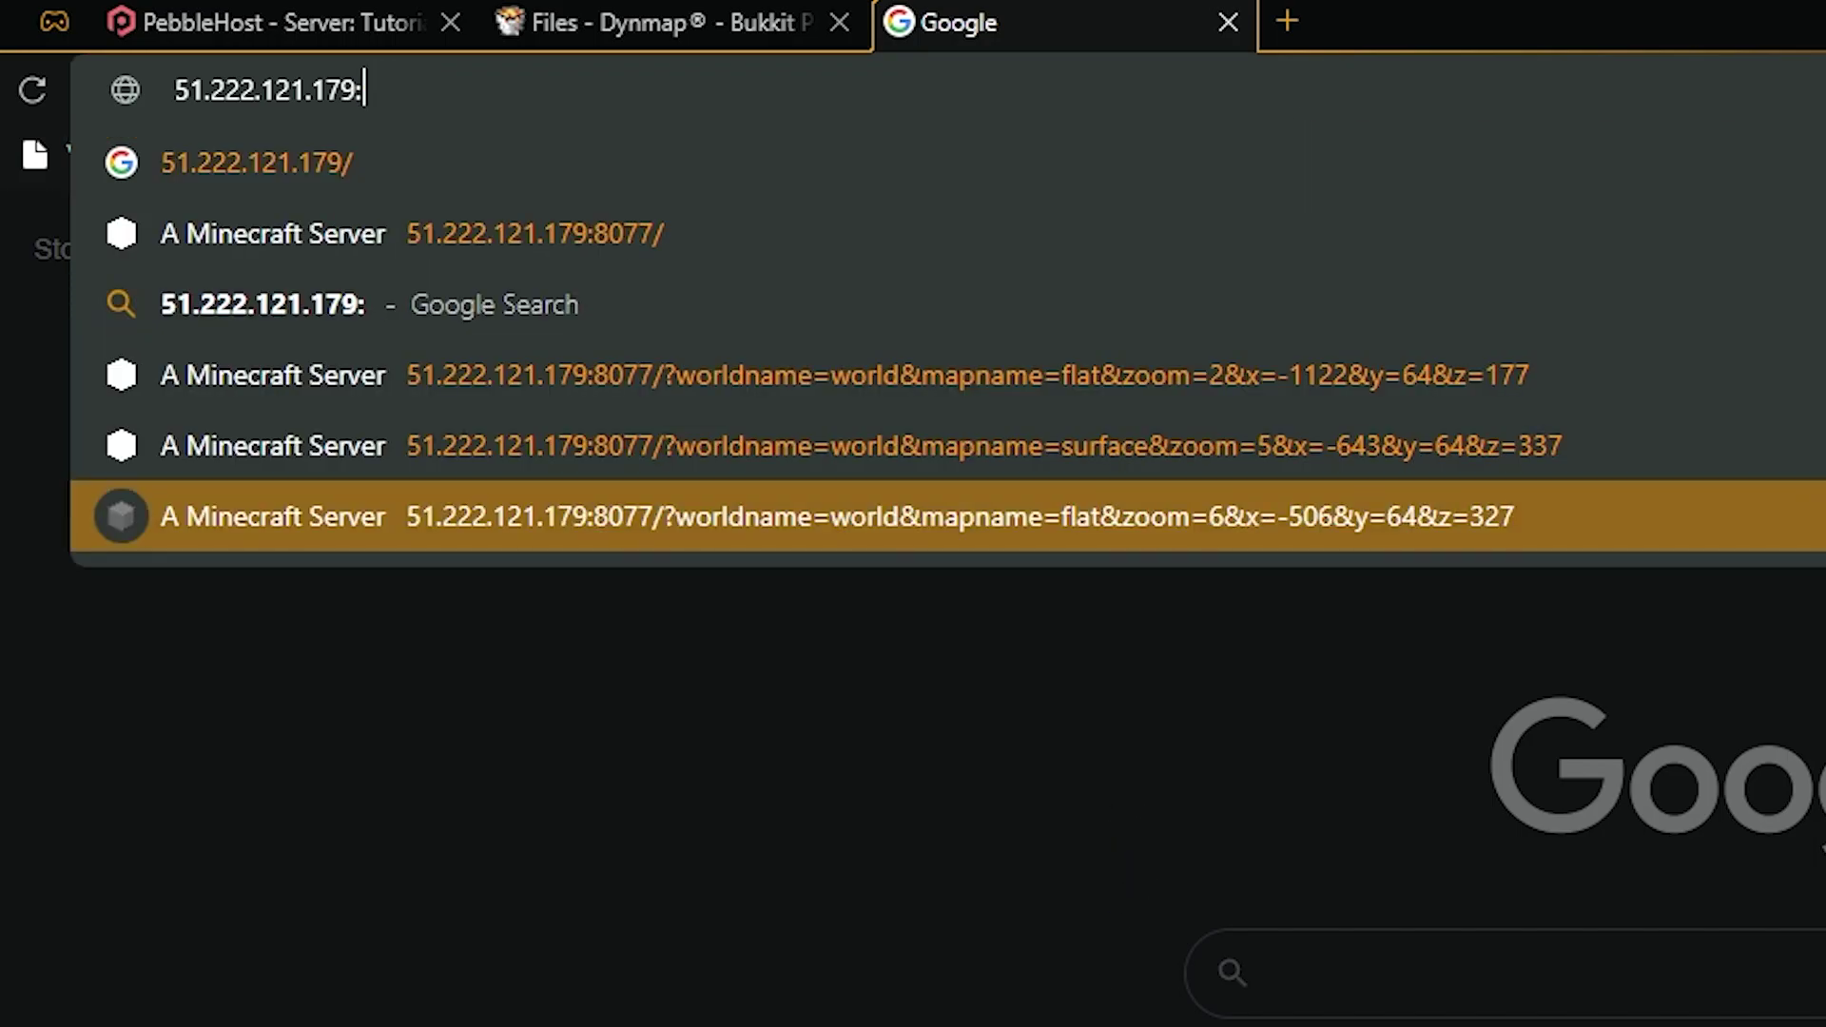
left_click(1137, 854)
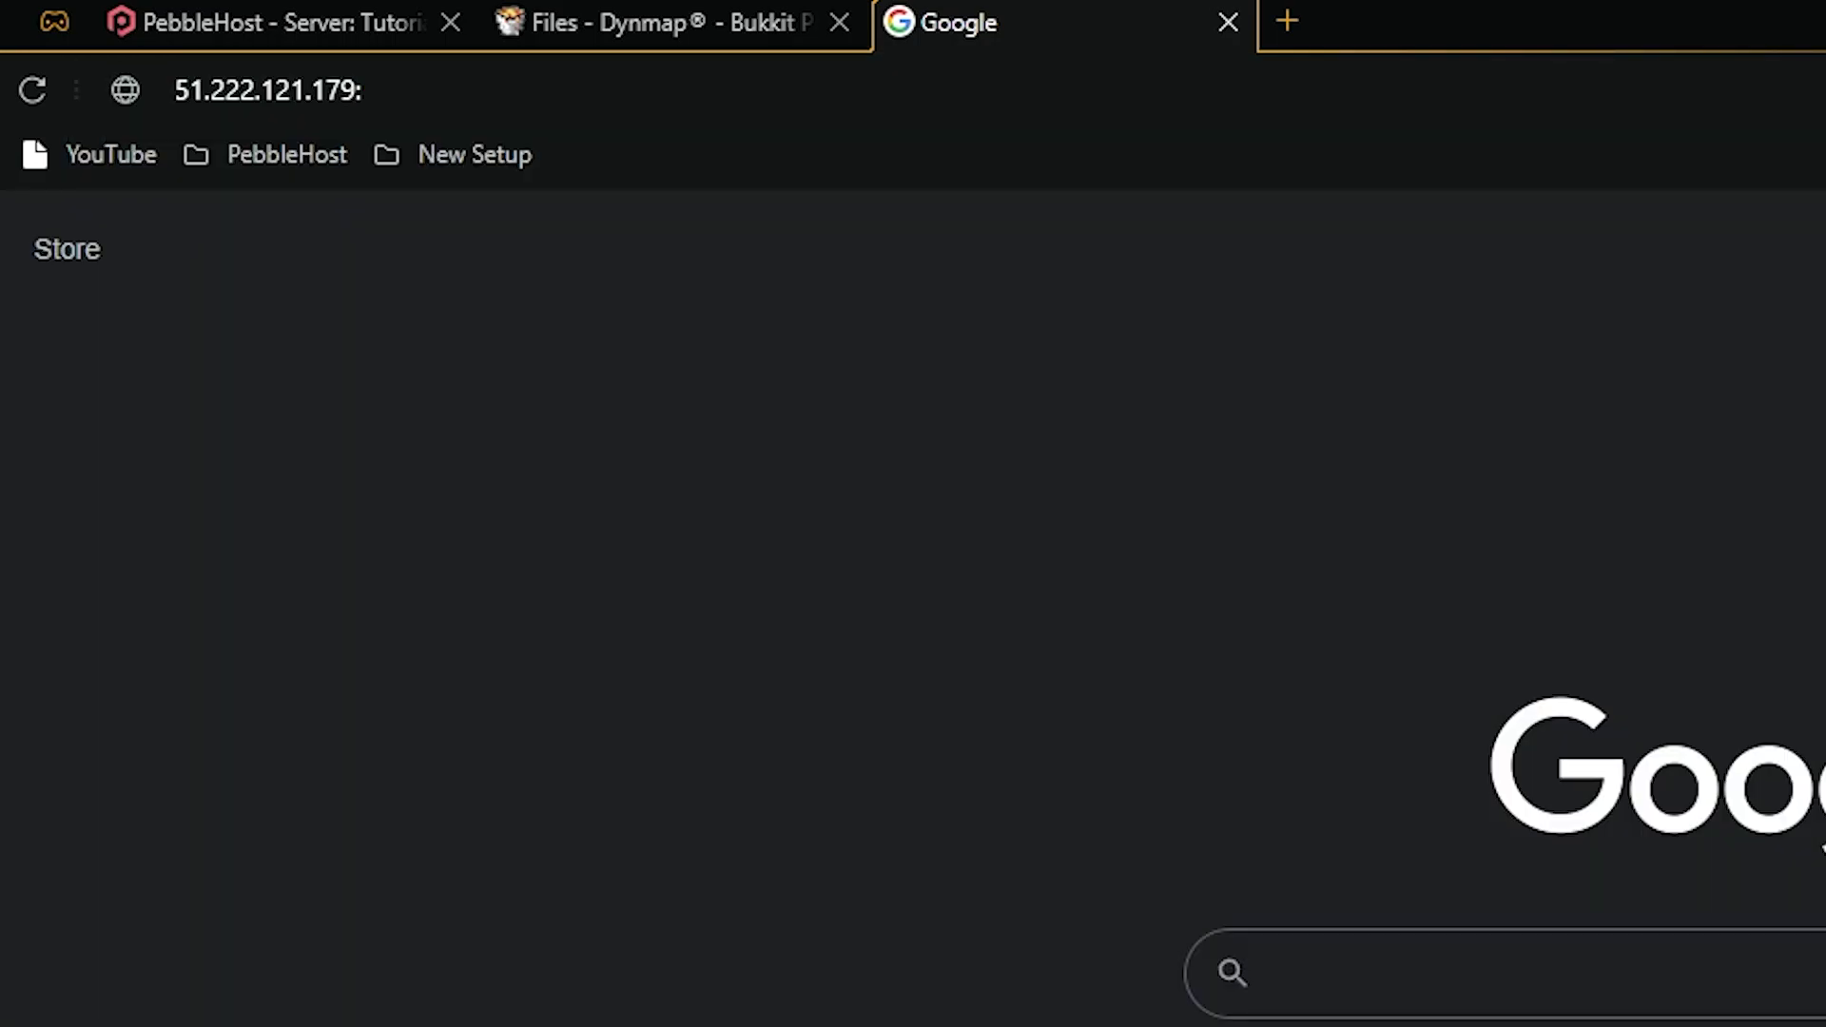
left_click(371, 89)
type("8137")
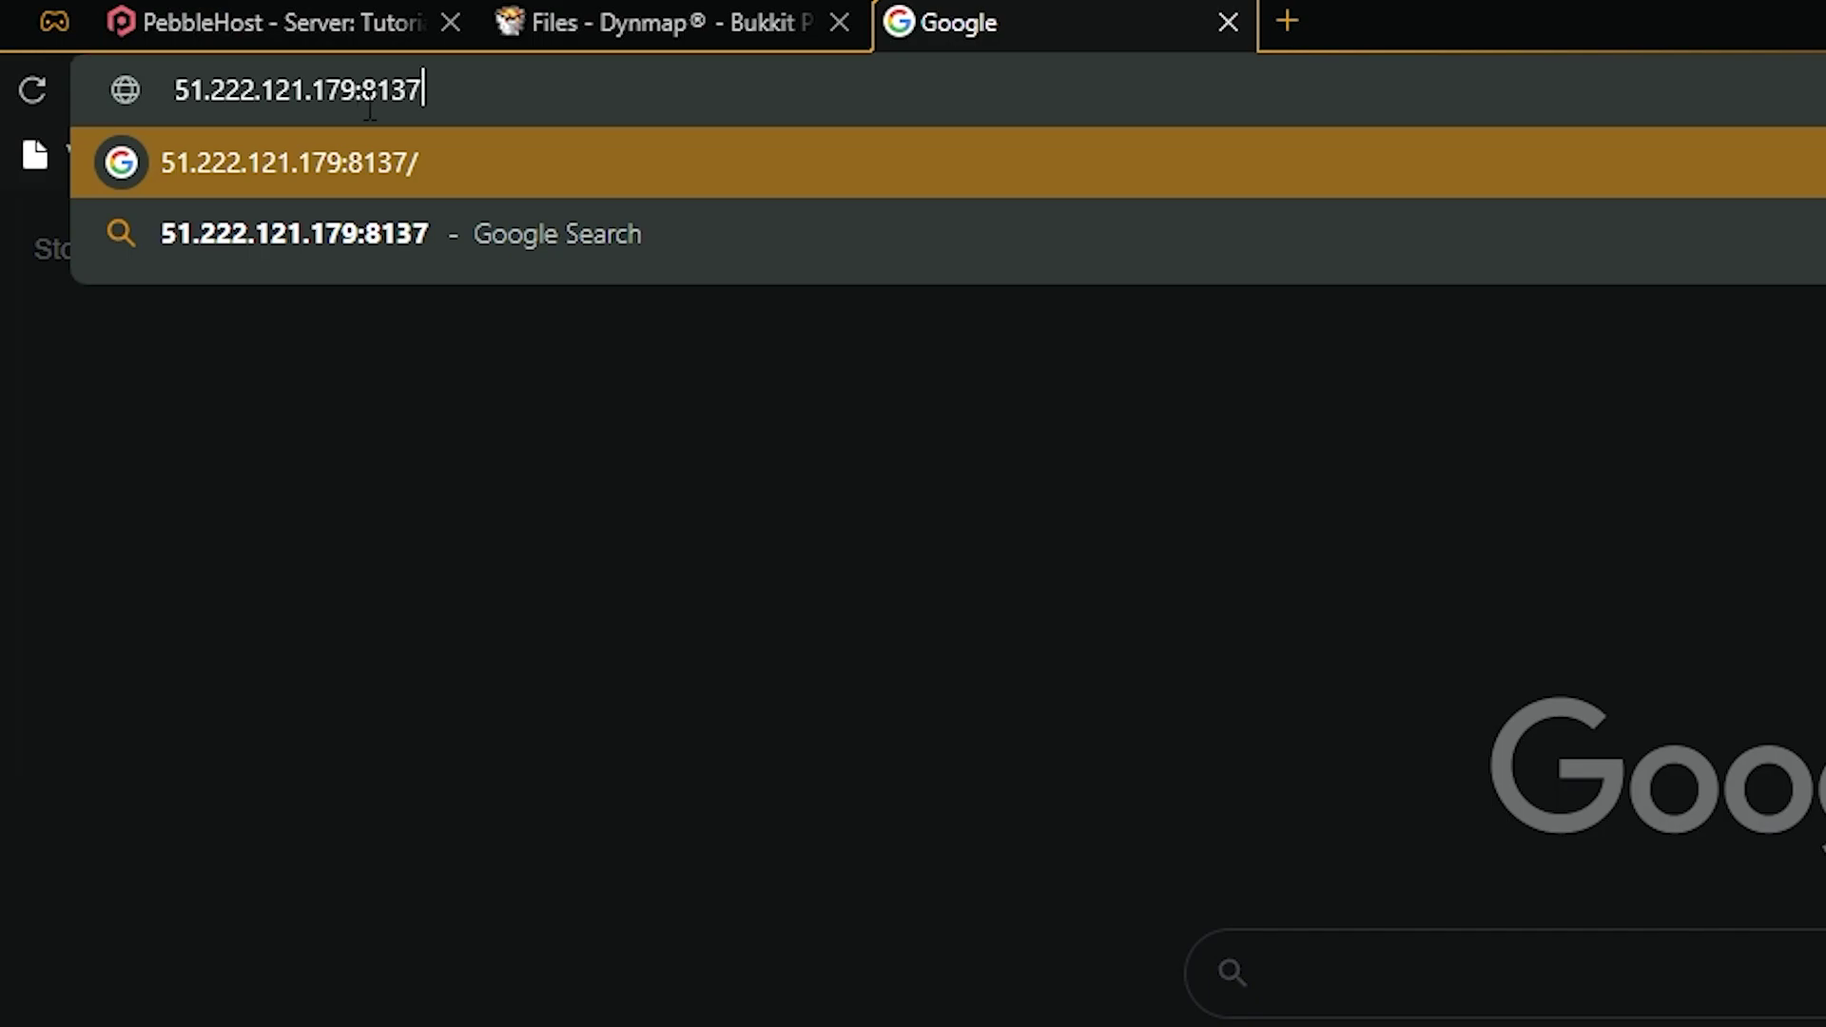
key("Return")
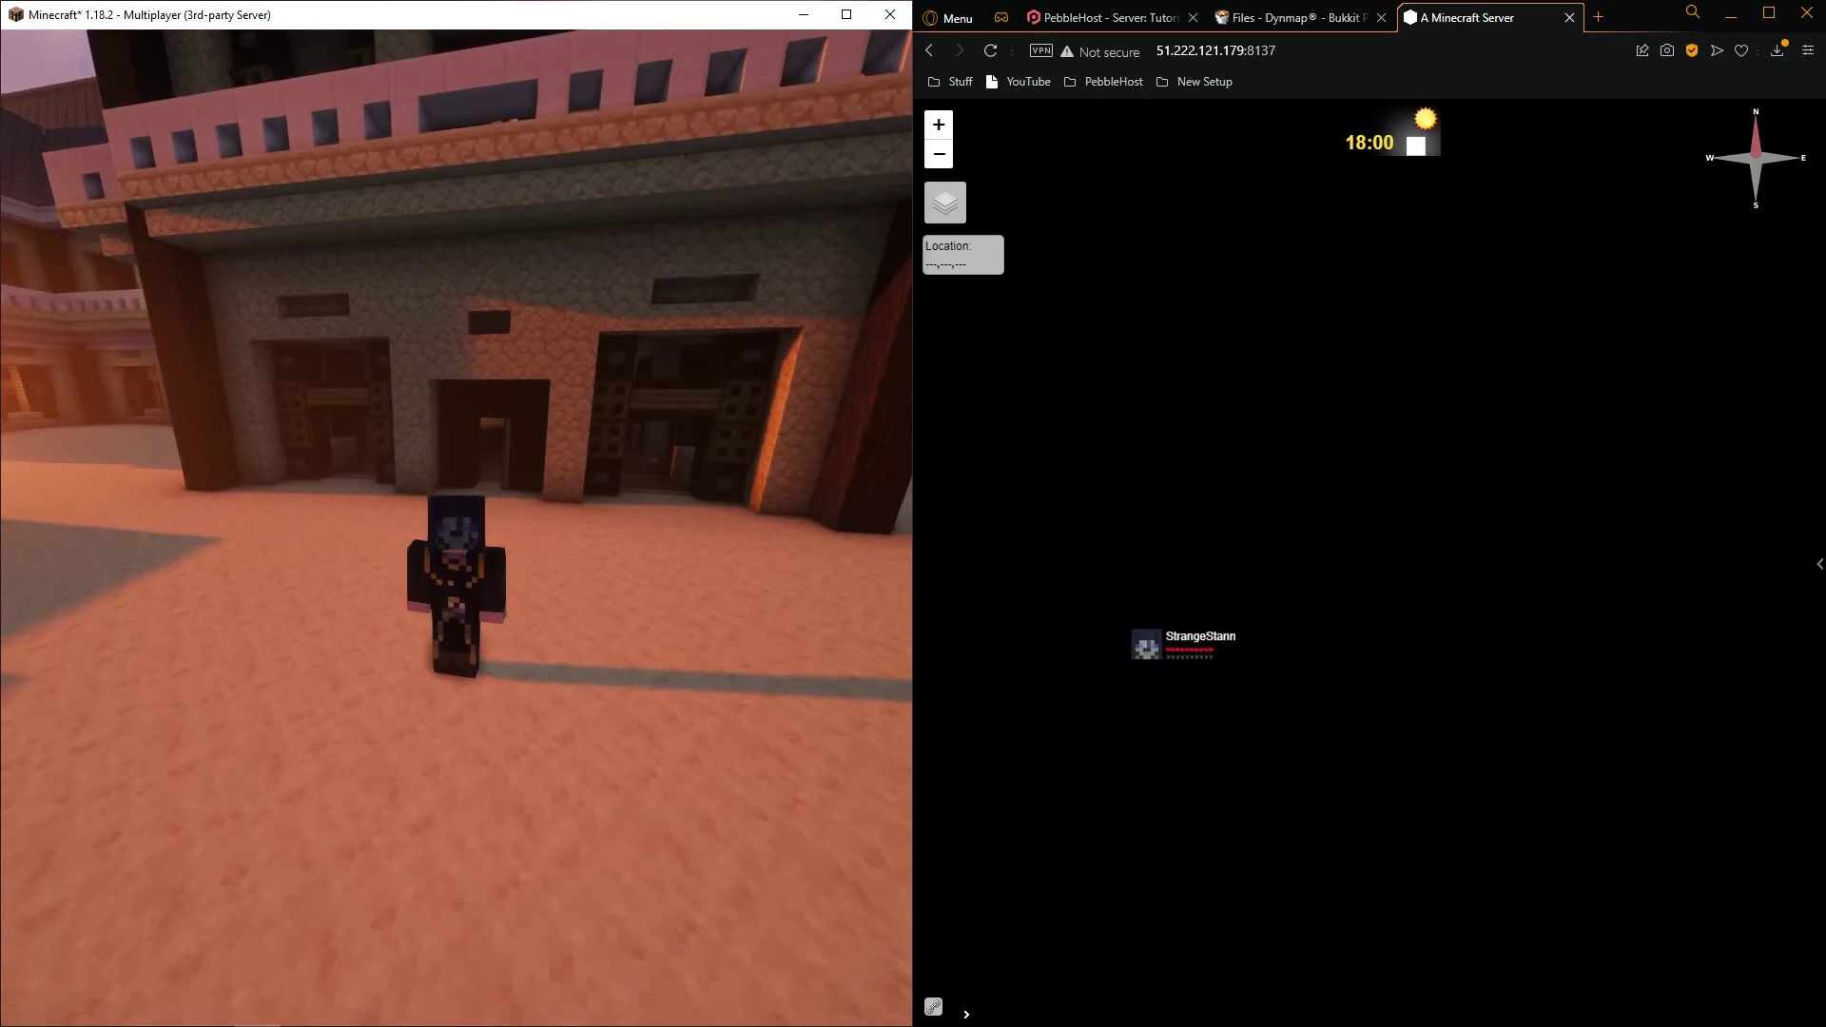
Run /dynmap fullrender in the game chat to render the whole world.
key("slash")
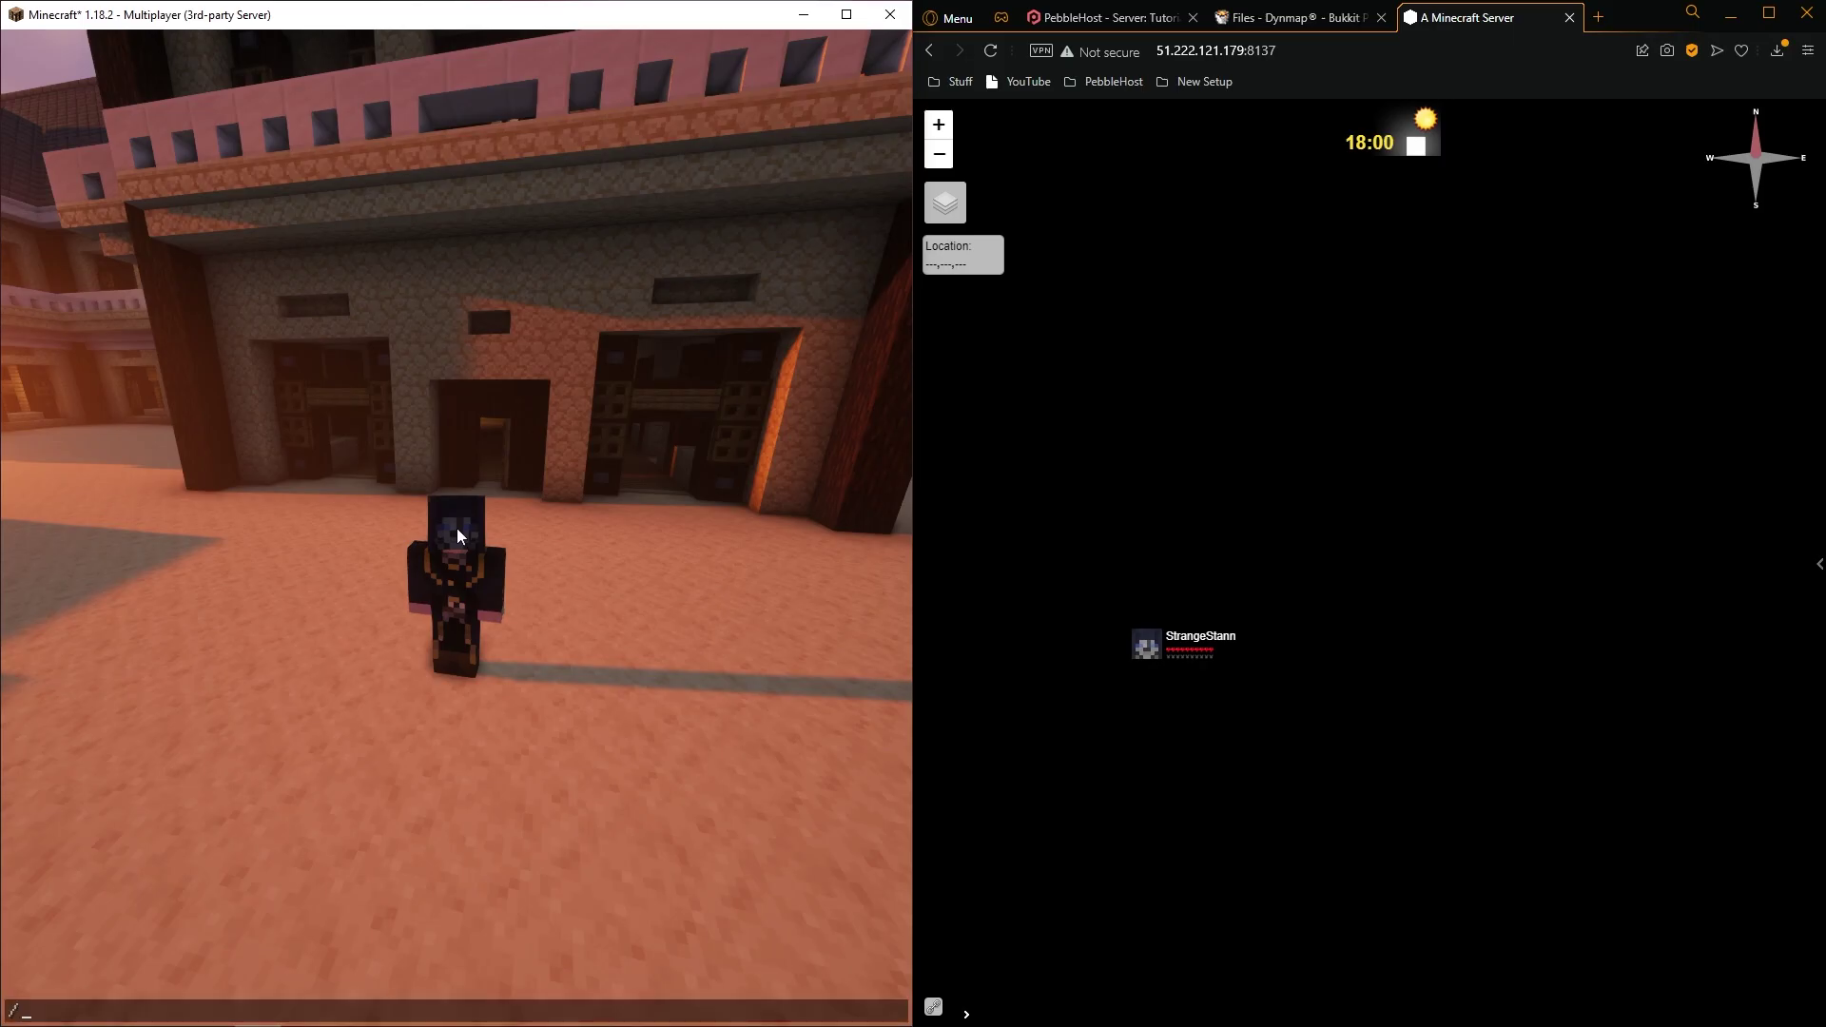
type("dyn")
key("Tab")
key("Tab")
key("BackSpace")
key("BackSpace")
key("BackSpace")
key("BackSpace")
key("BackSpace")
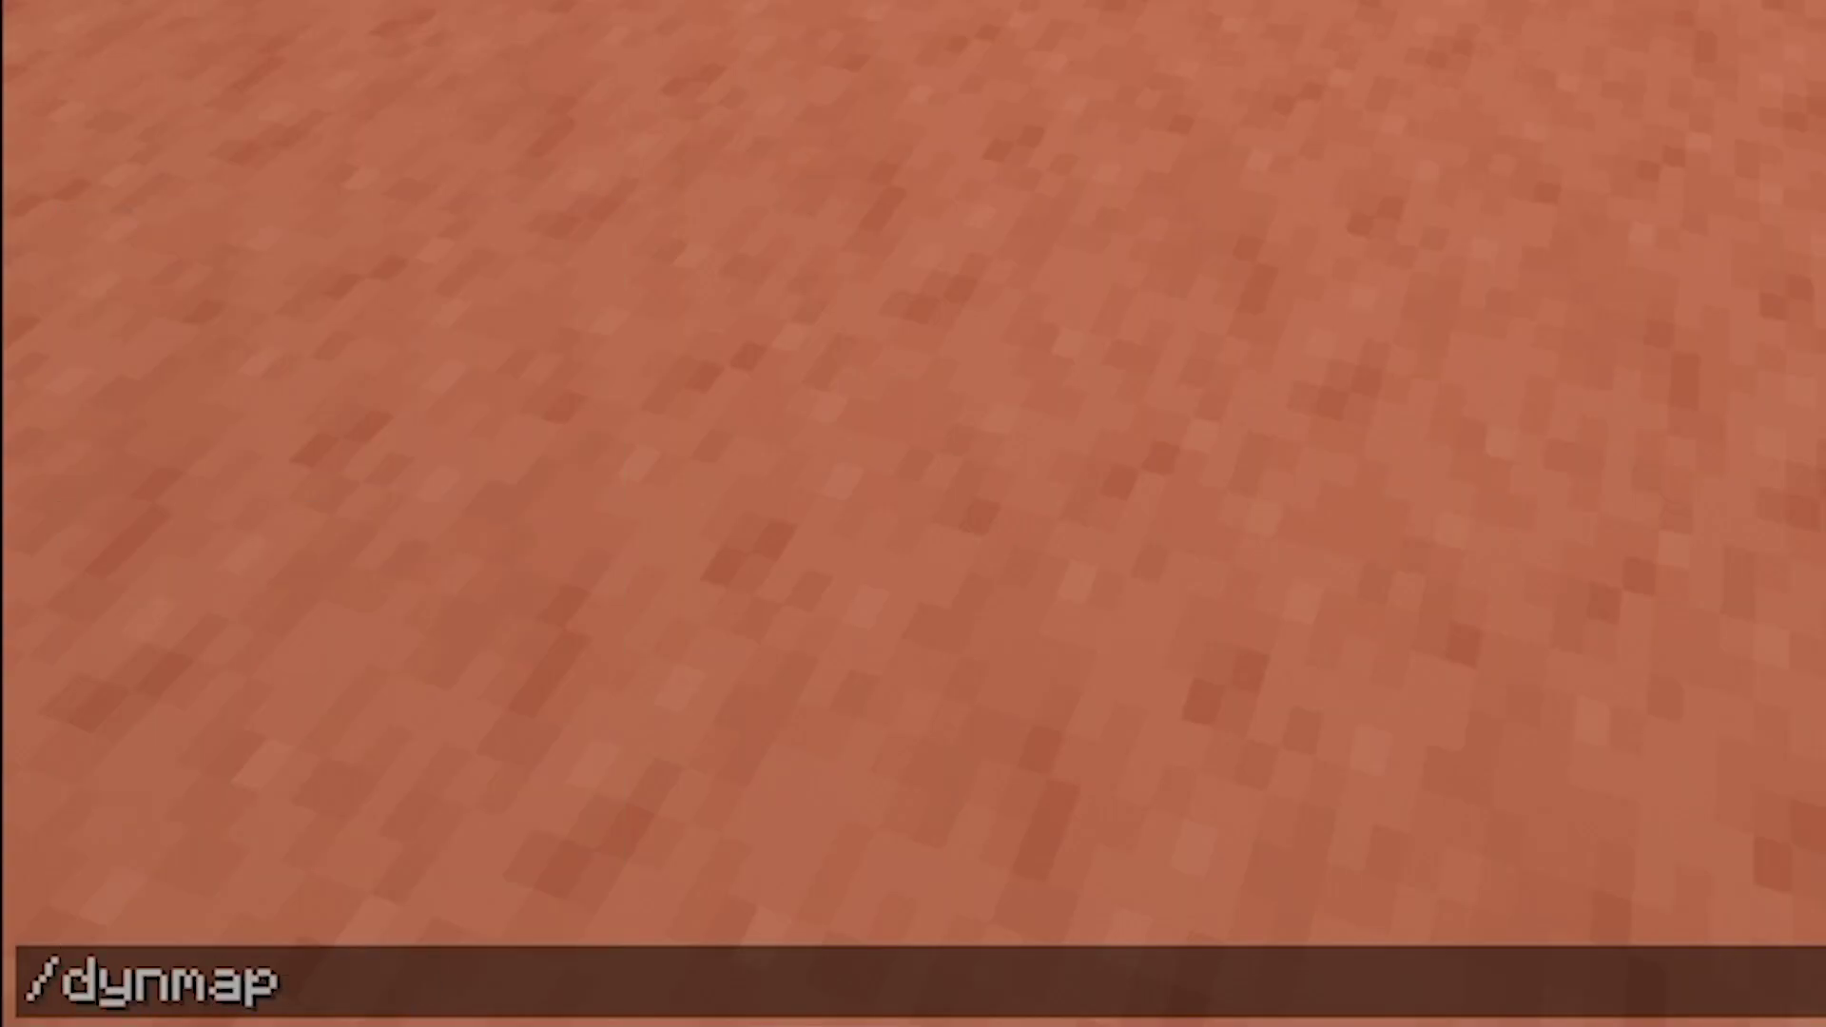
type("fullrender")
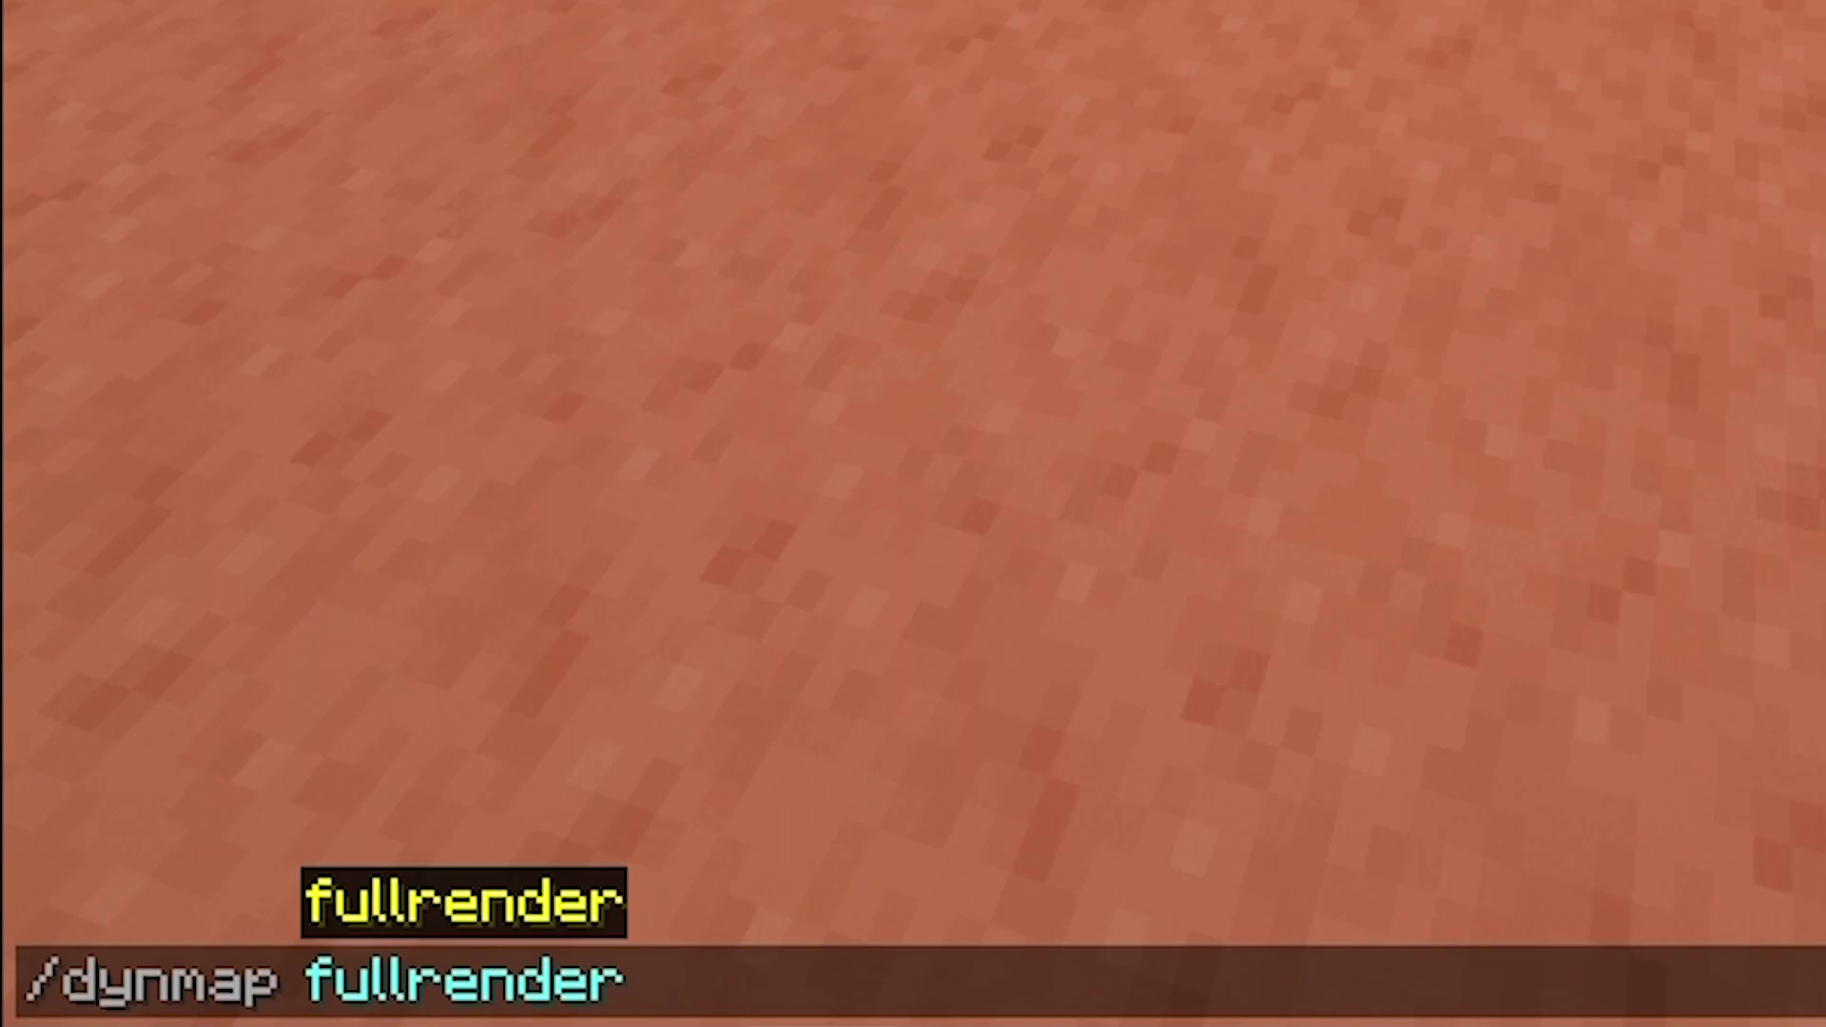
key("Return")
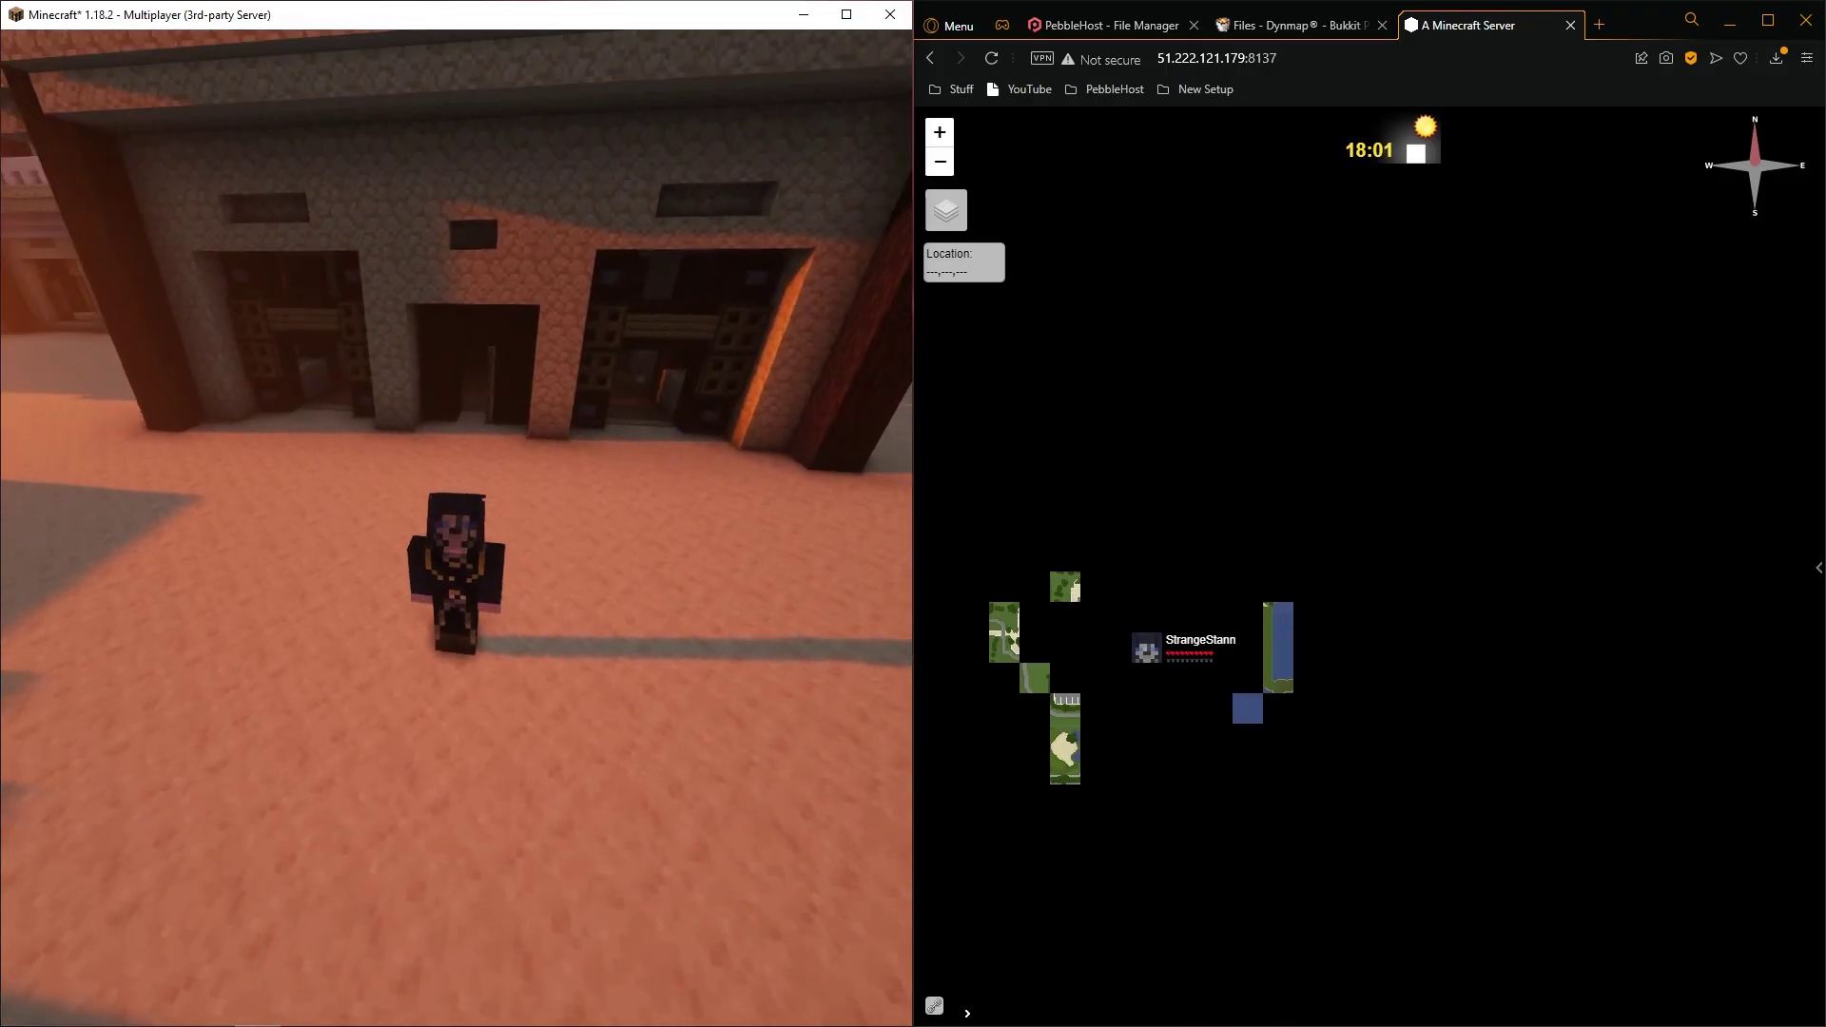
Walk the character along the street, then leave the game for the browser.
key("w")
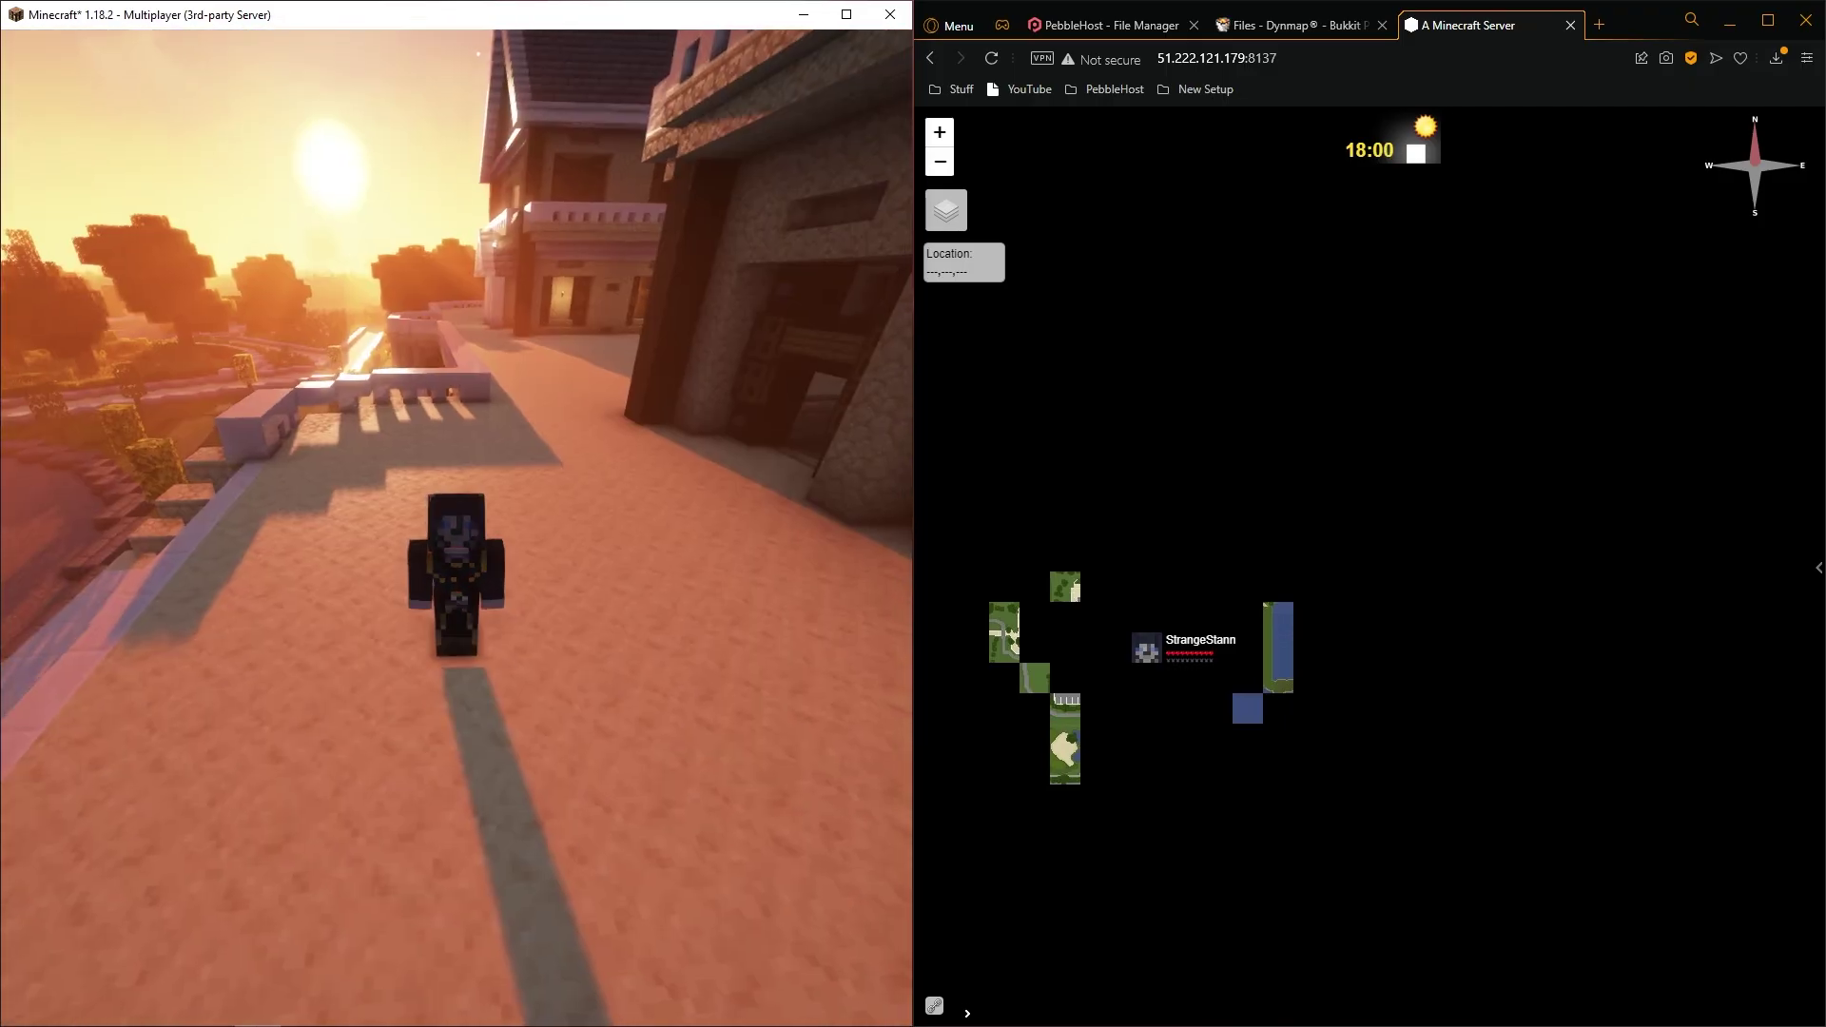
key("w")
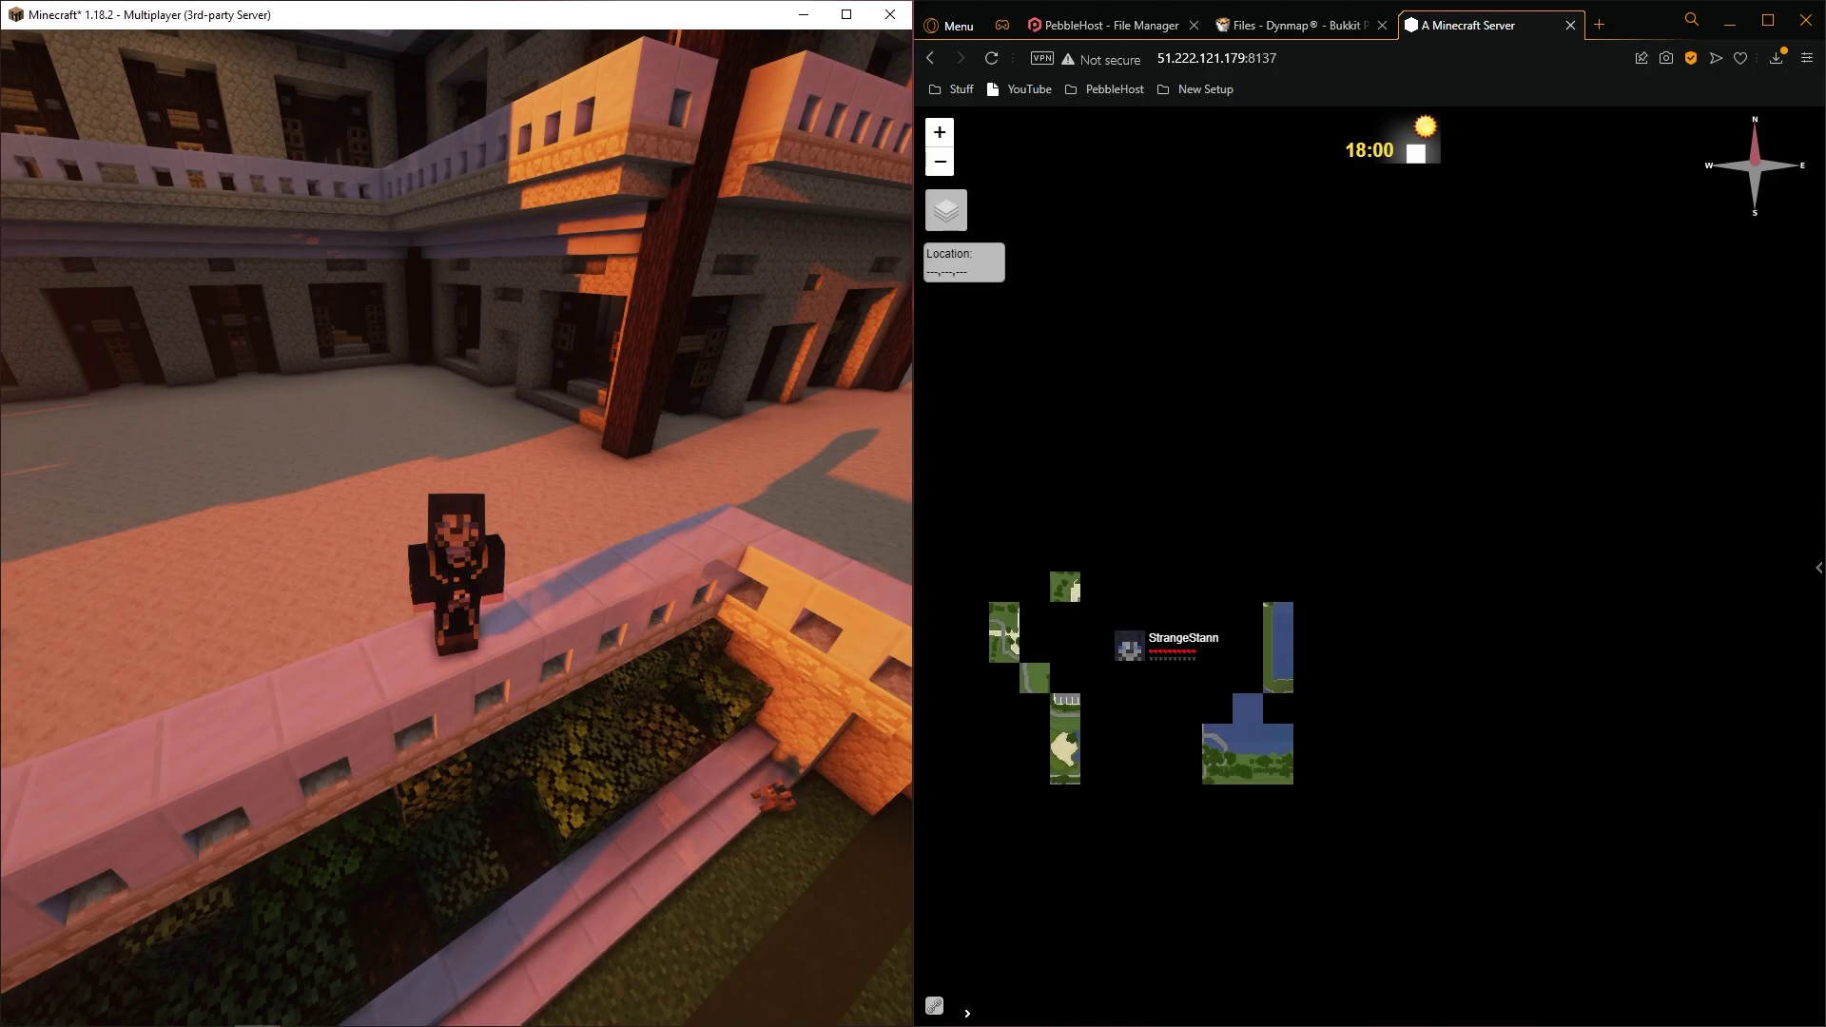
key("alt+Tab")
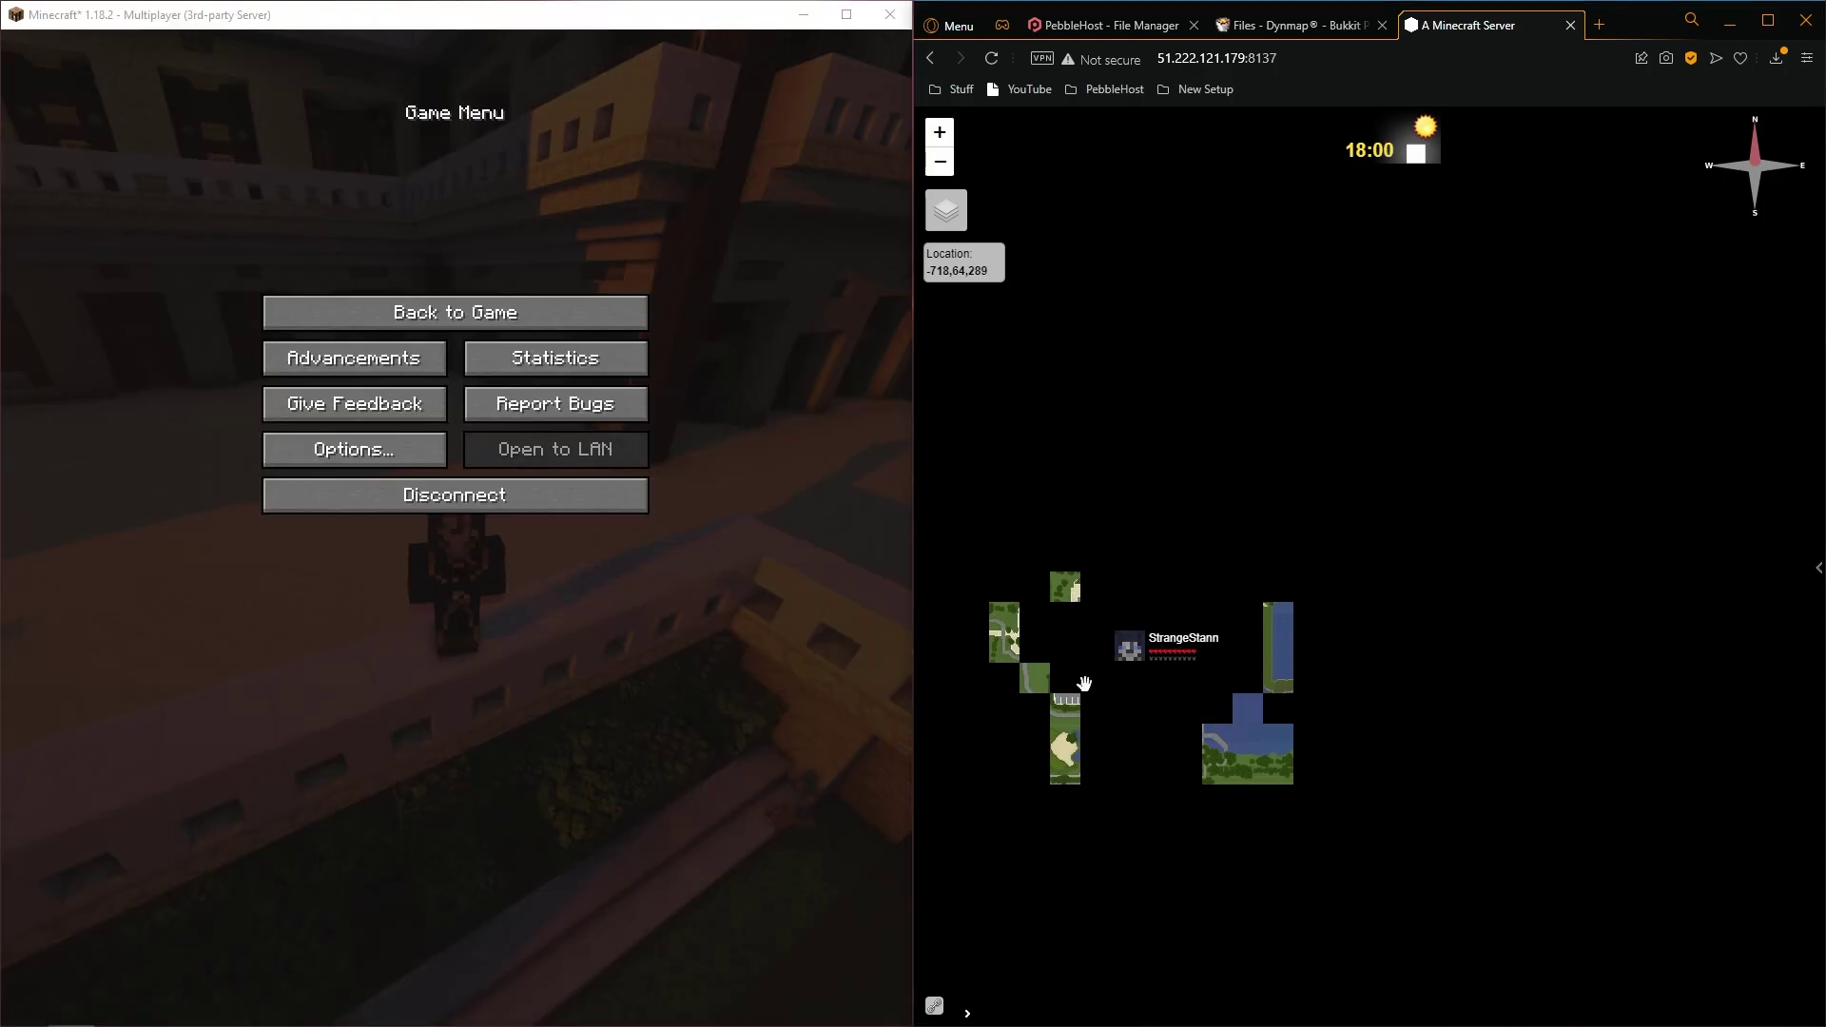
Zoom the web map onto the estate around the player's marker and select world's Surface map type.
scroll(1151, 676, "down", 1)
scroll(1136, 683, "up", 3)
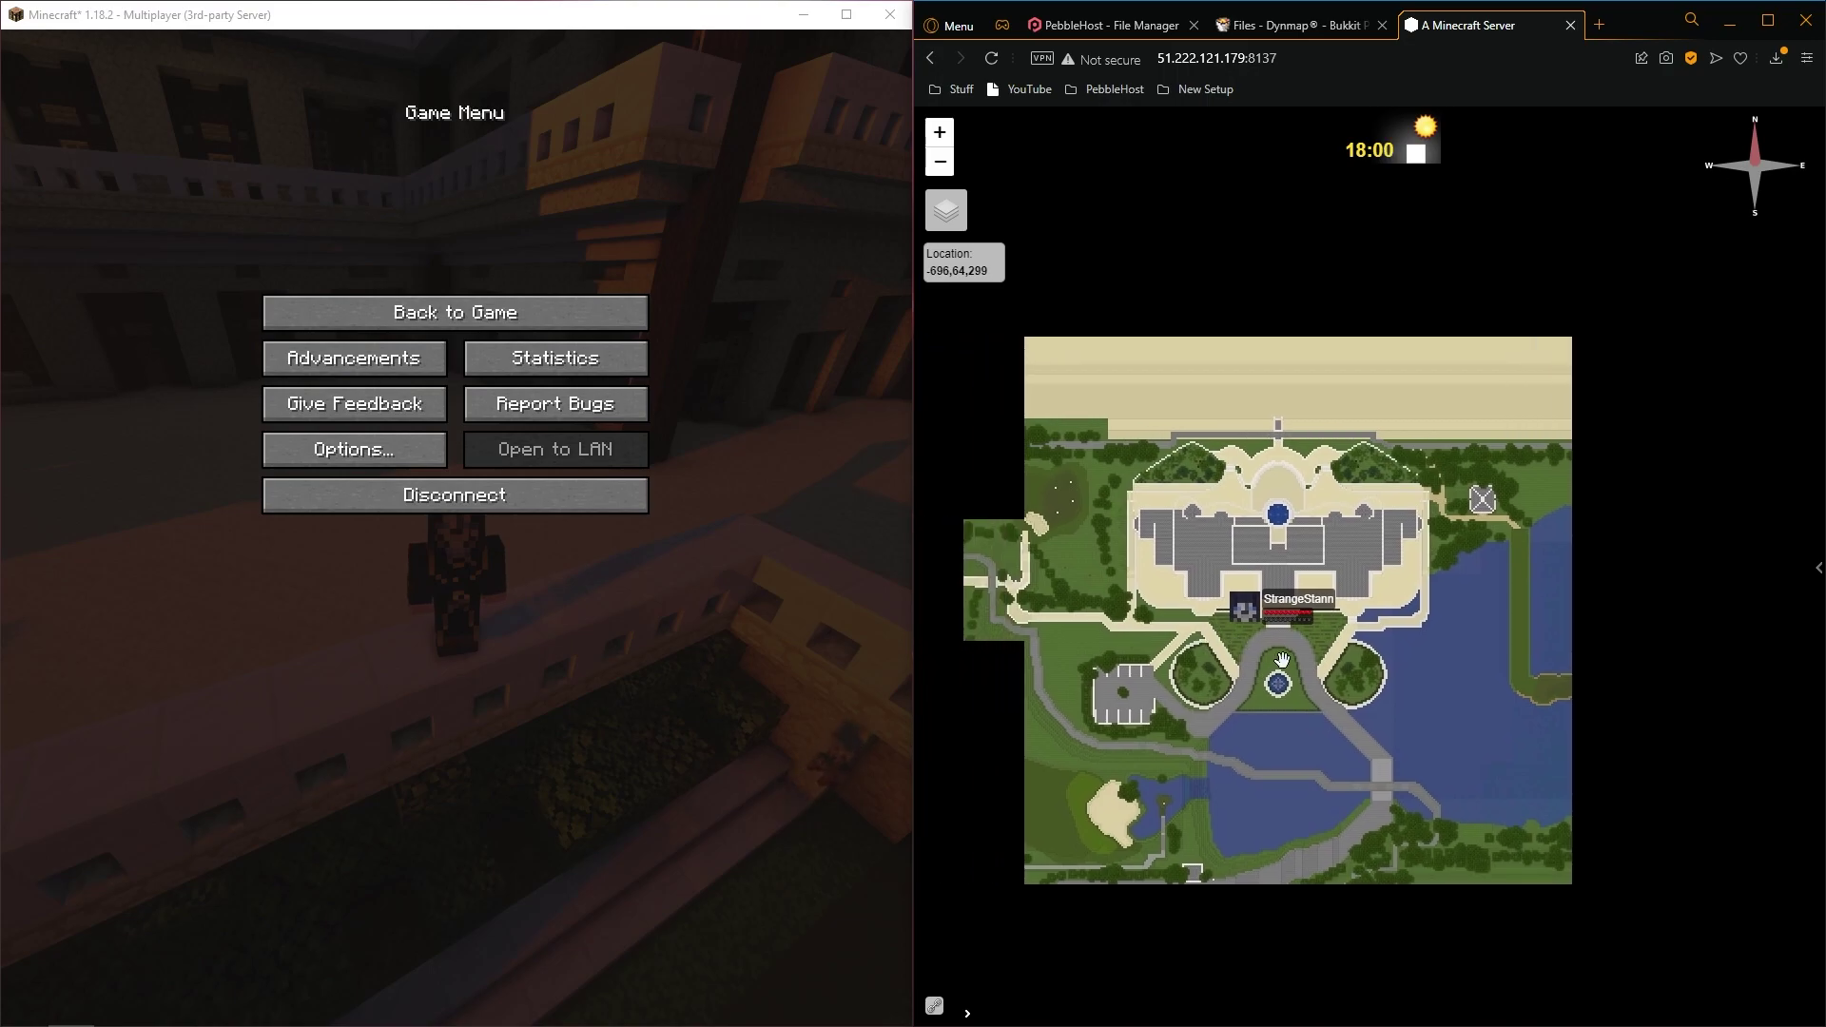
scroll(1089, 656, "up", 1)
scroll(1262, 663, "down", 1)
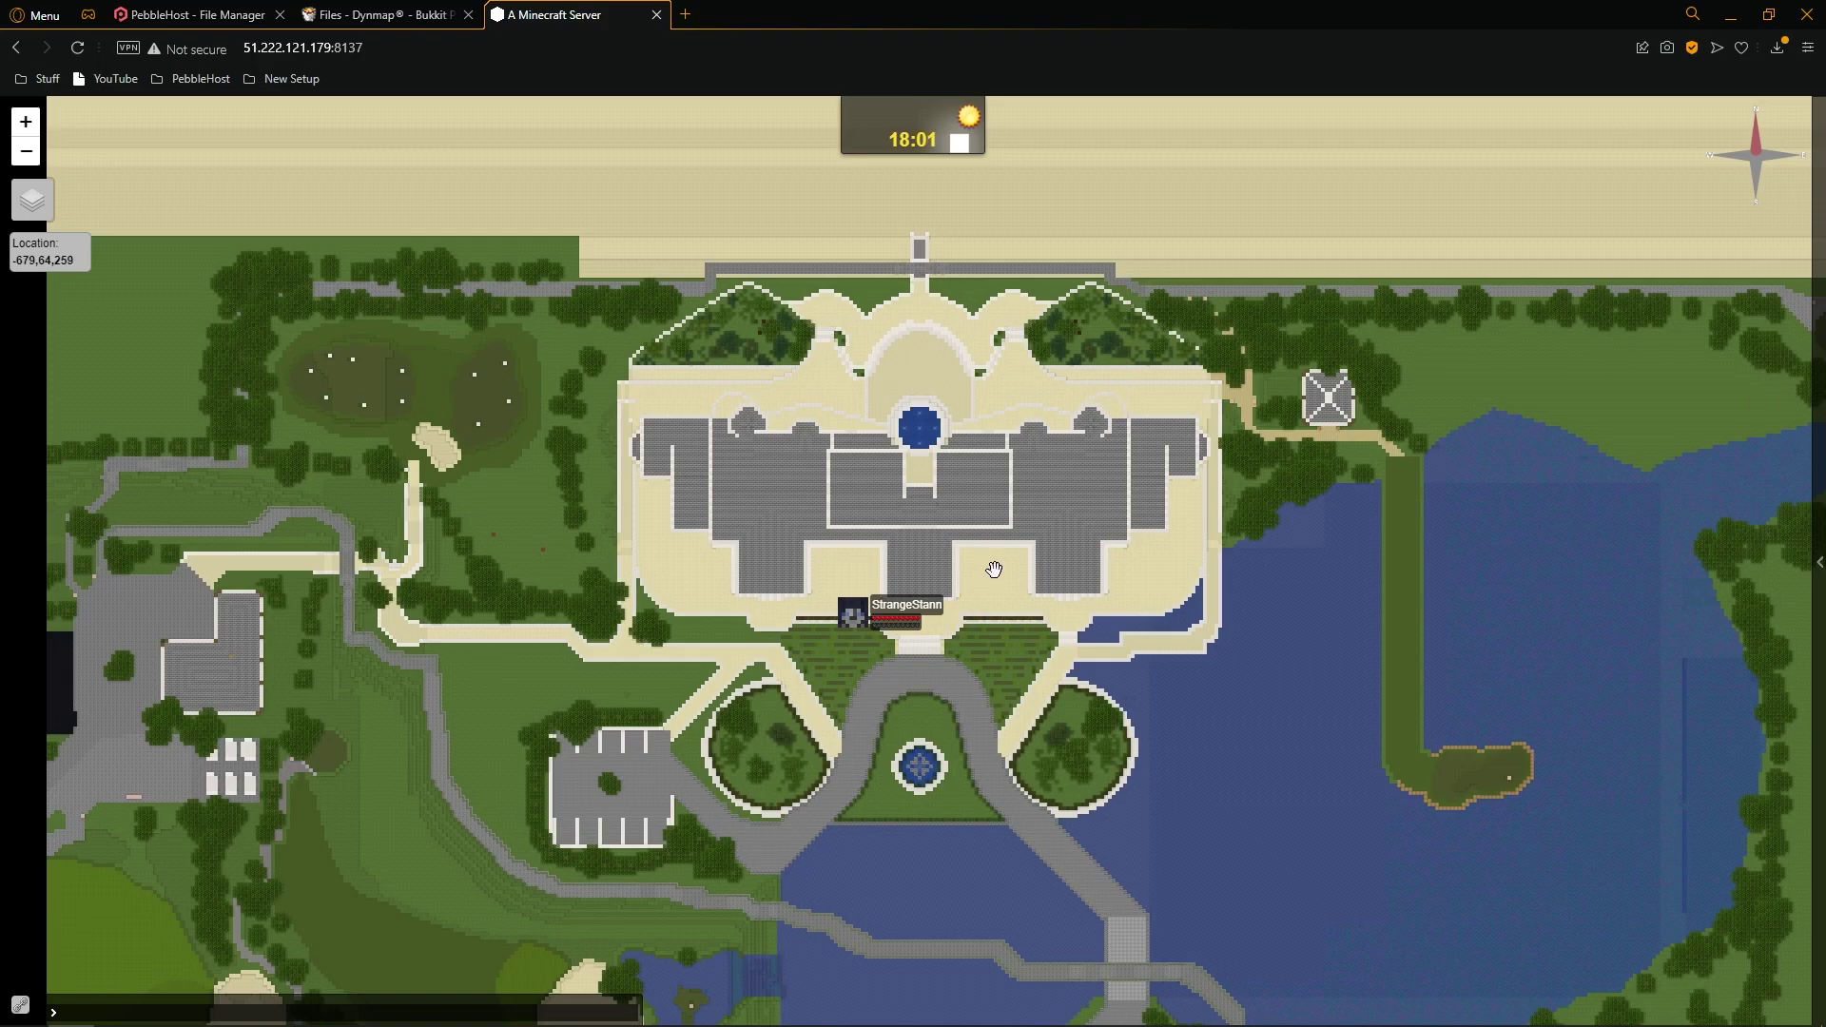
mouse_move(1818, 562)
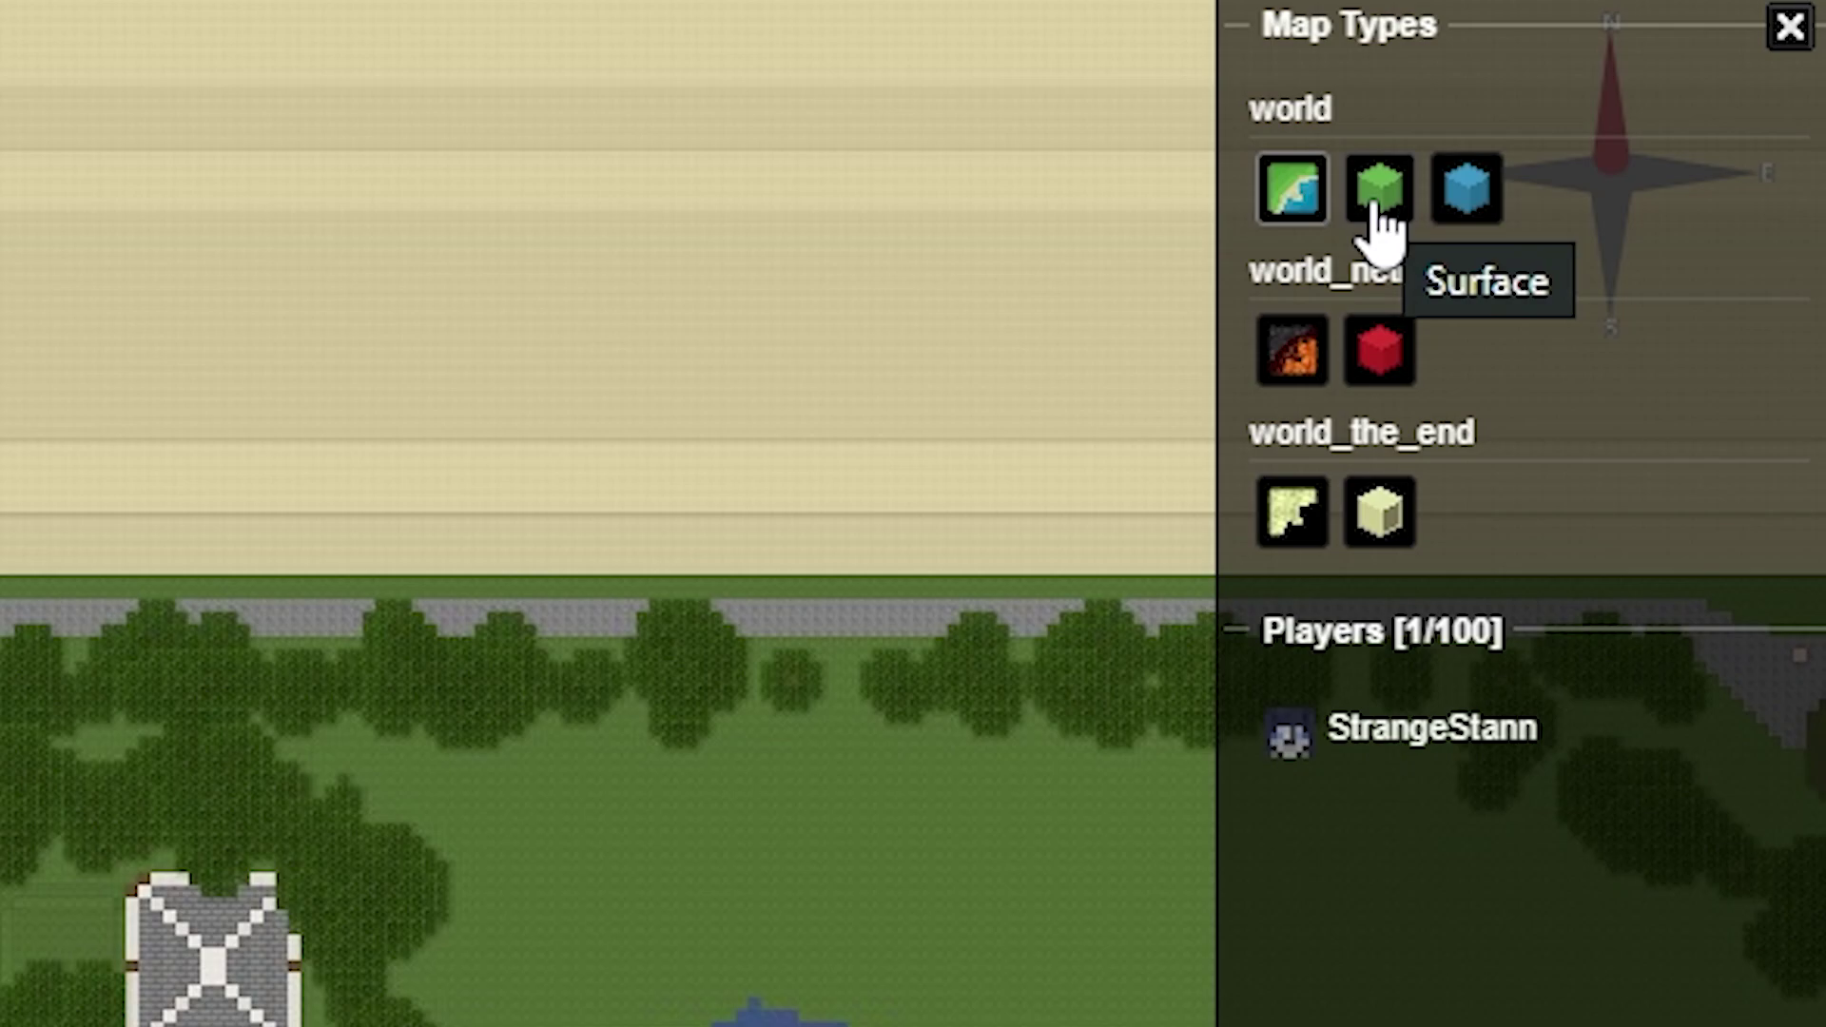
left_click(1374, 208)
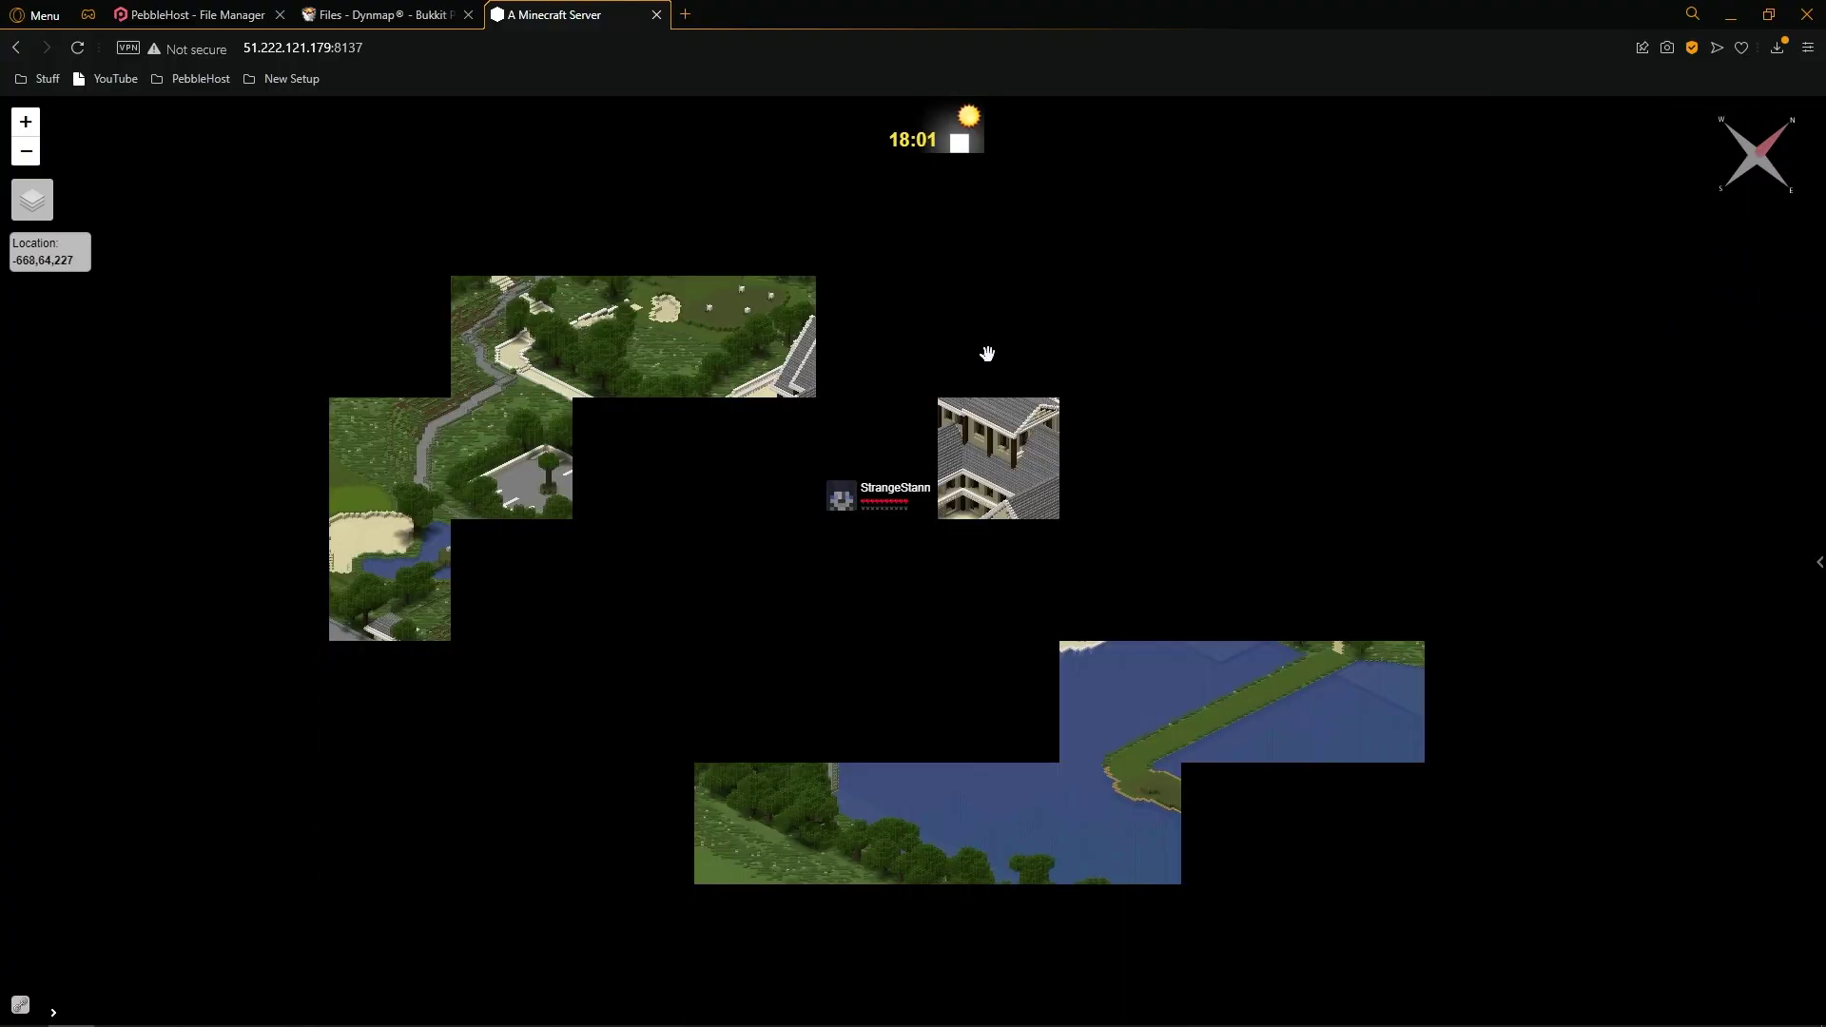